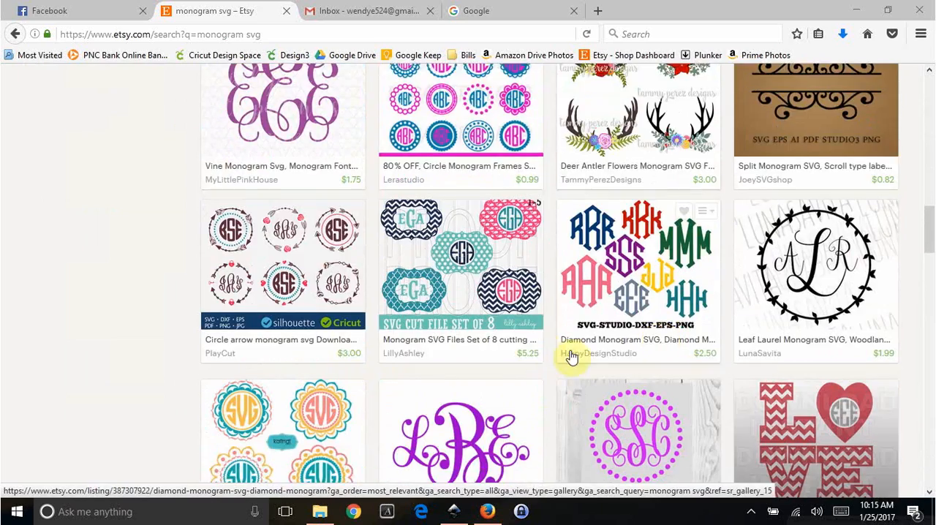
pyautogui.scroll(-5, 607, 324)
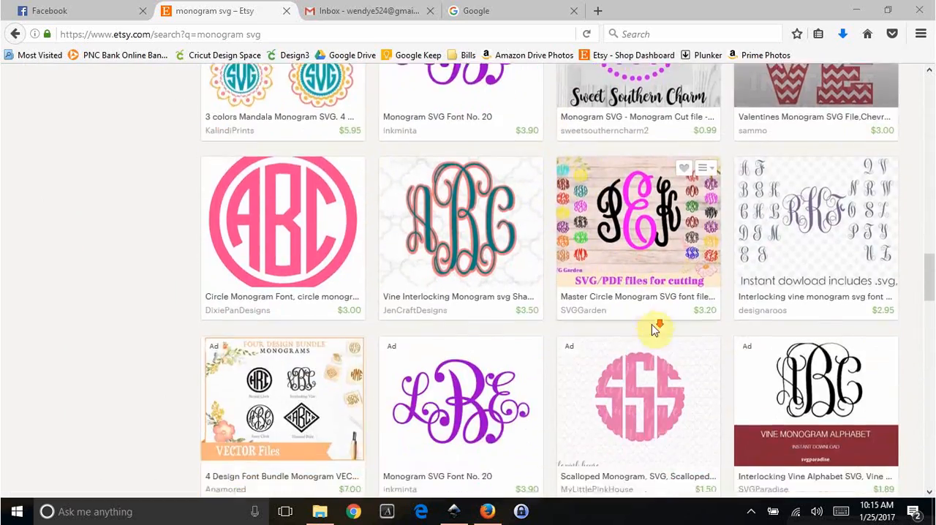
pyautogui.scroll(-3, 522, 320)
pyautogui.scroll(-2, 522, 320)
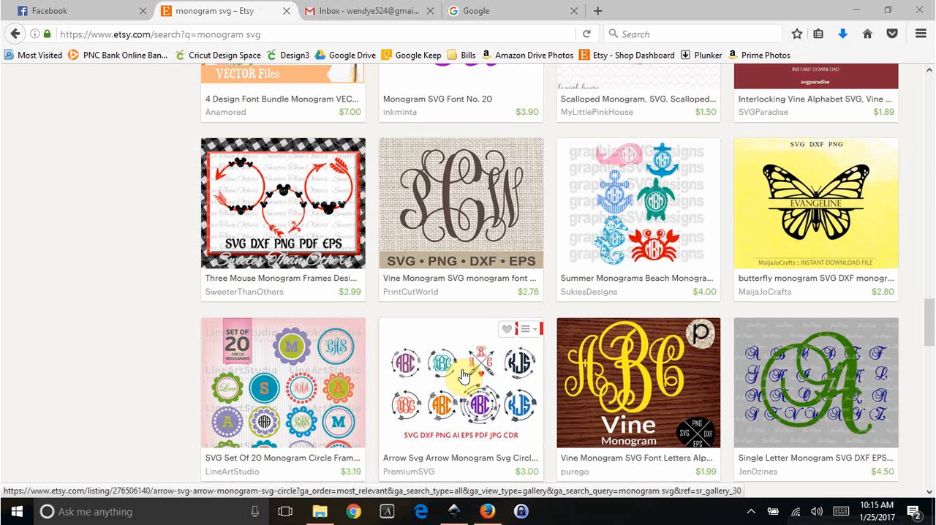
pyautogui.scroll(-4, 462, 377)
# - Switch to Inkscape and import the red RSJ monogram image Attachment-1(1) from the monograms folder in Downloads
pyautogui.click(454, 511)
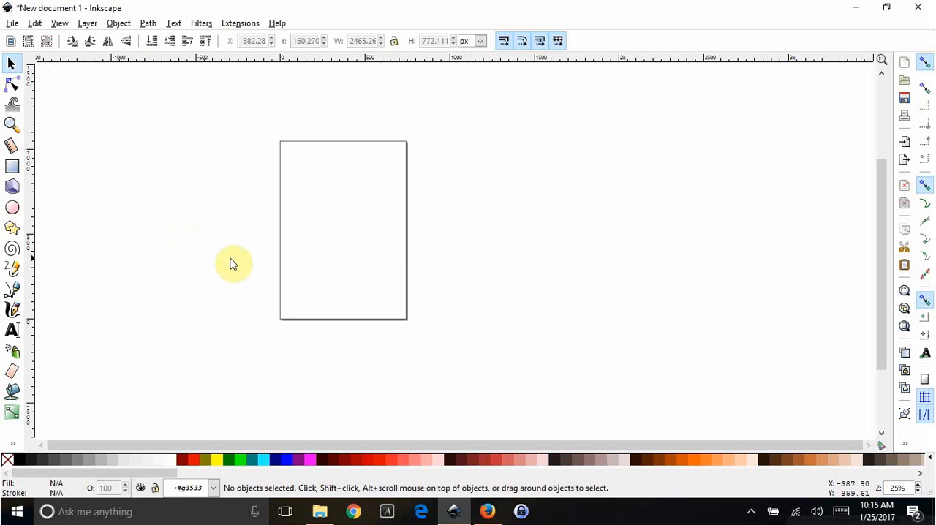
pyautogui.click(15, 25)
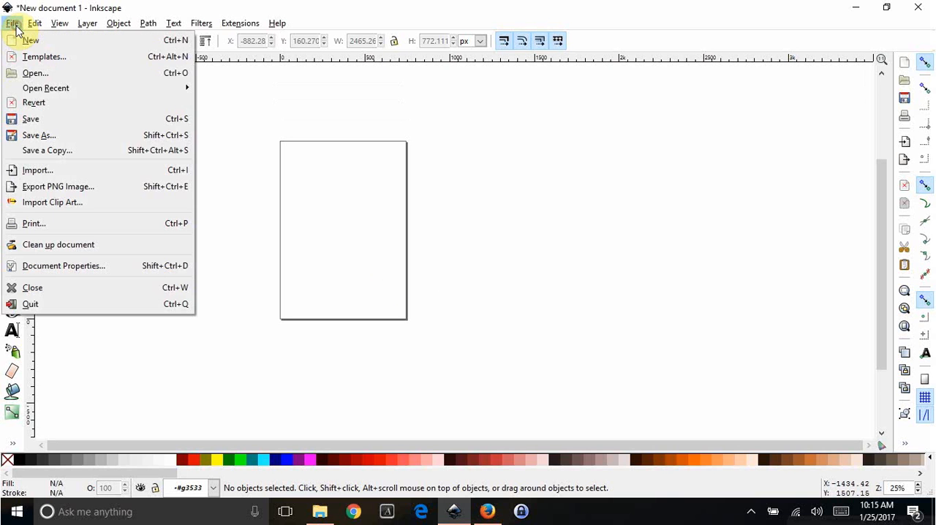
pyautogui.click(36, 172)
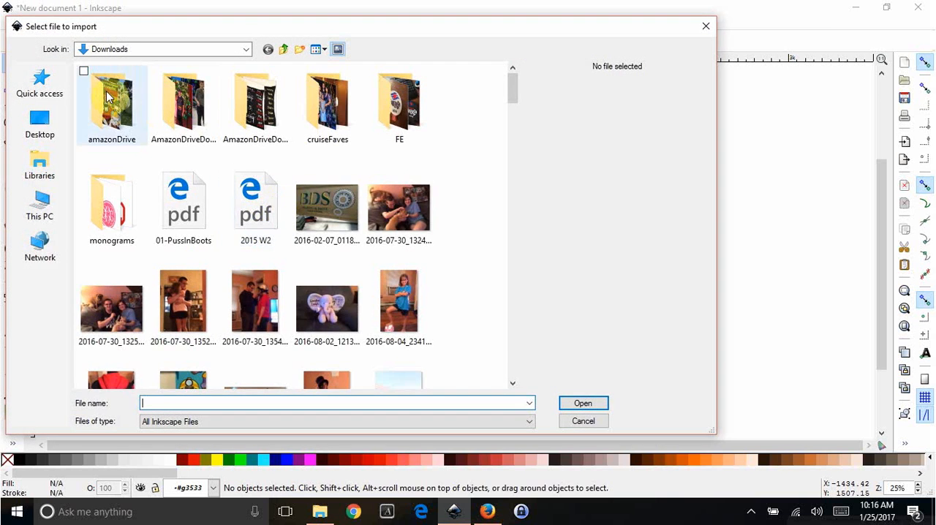
pyautogui.doubleClick(122, 210)
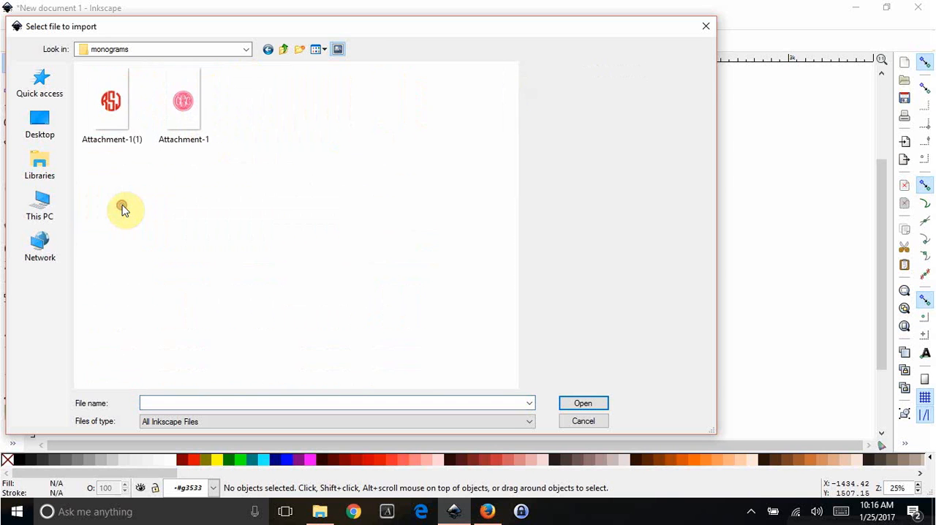
pyautogui.click(114, 110)
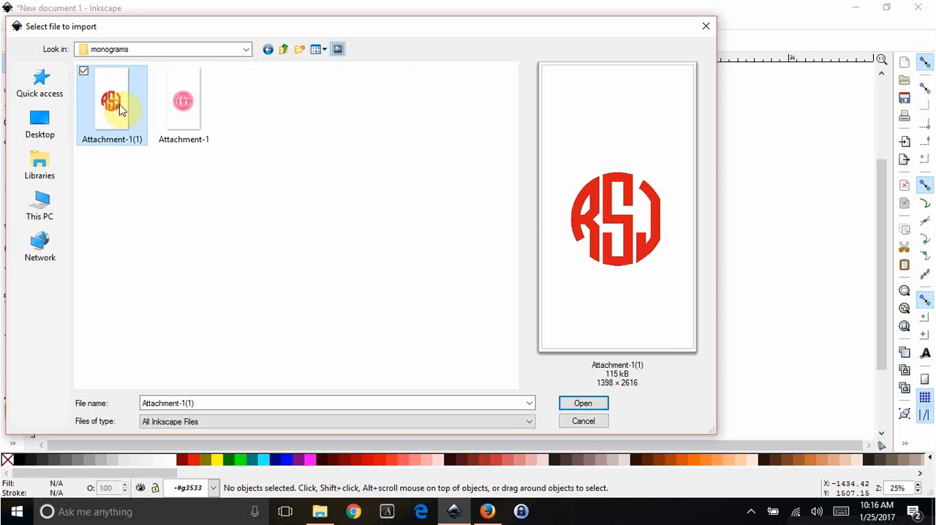
pyautogui.click(155, 75)
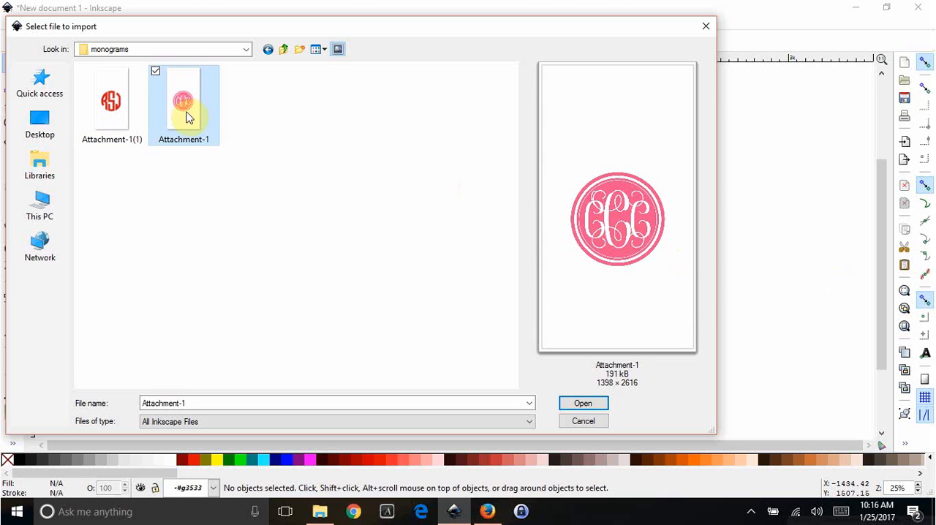
pyautogui.click(97, 102)
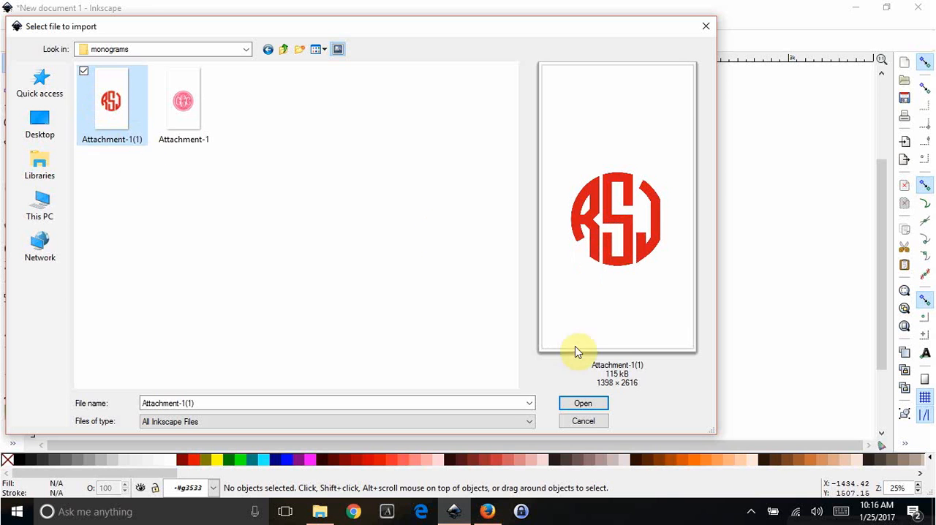
pyautogui.click(582, 404)
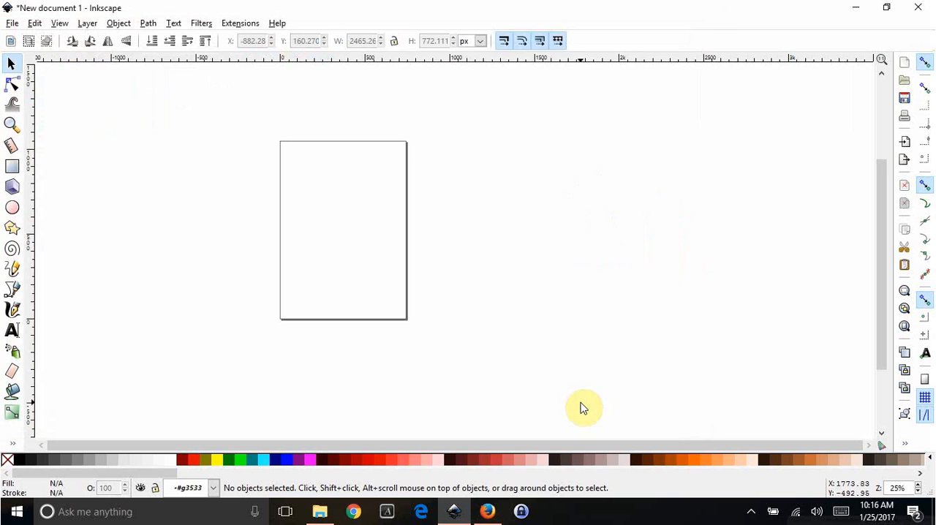
pyautogui.click(560, 352)
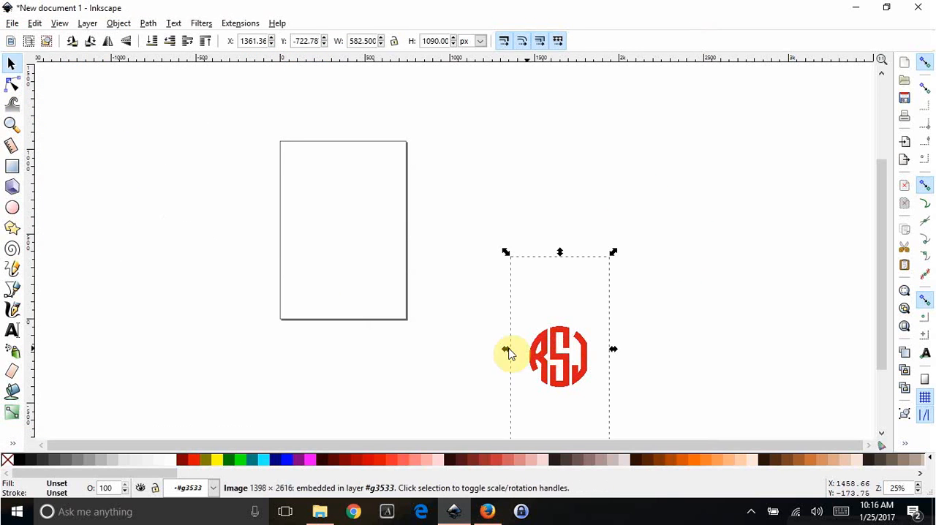
# - Import the pink monogram Attachment-1 as an embedded image and place both monograms left of the page, the pink one above the red one
pyautogui.click(11, 24)
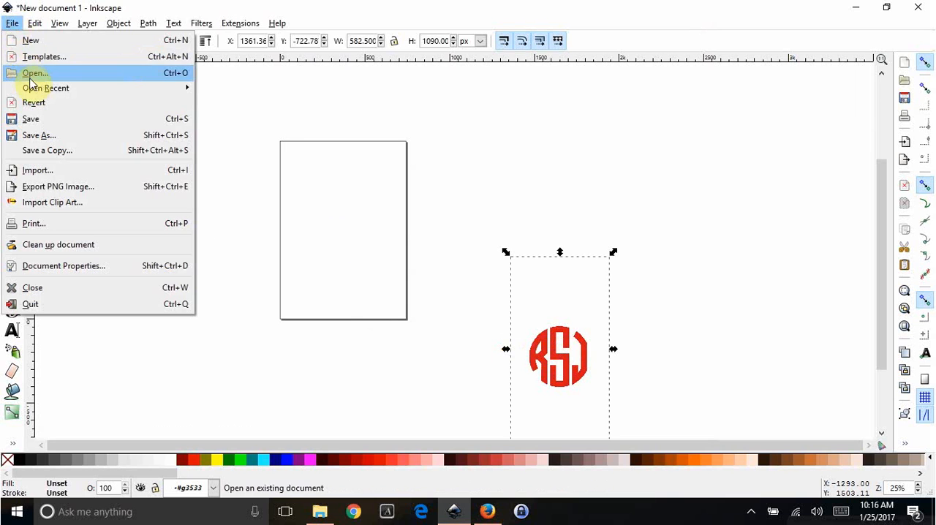
pyautogui.click(37, 171)
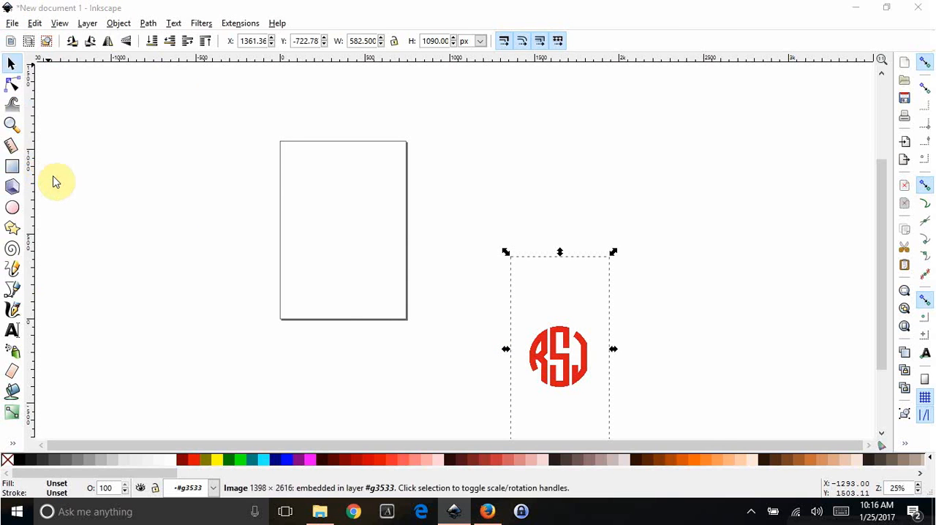
pyautogui.doubleClick(169, 119)
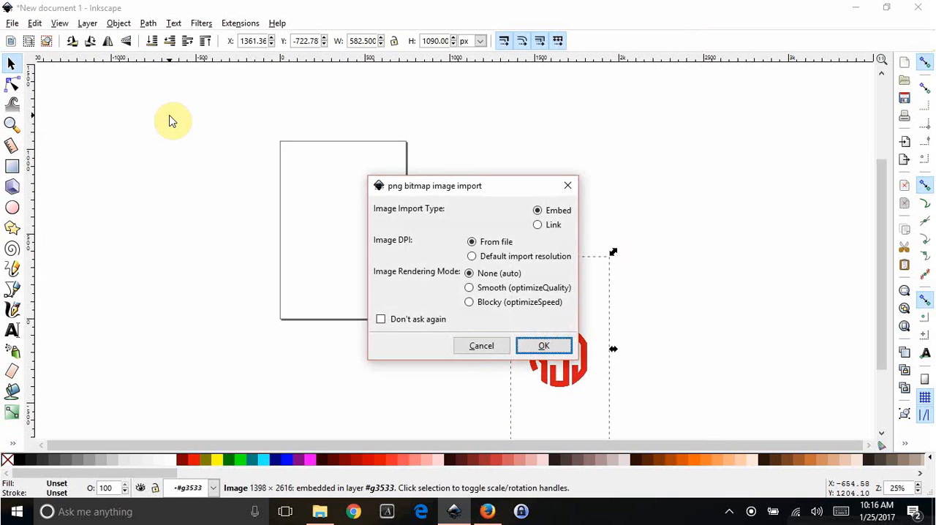
pyautogui.click(541, 345)
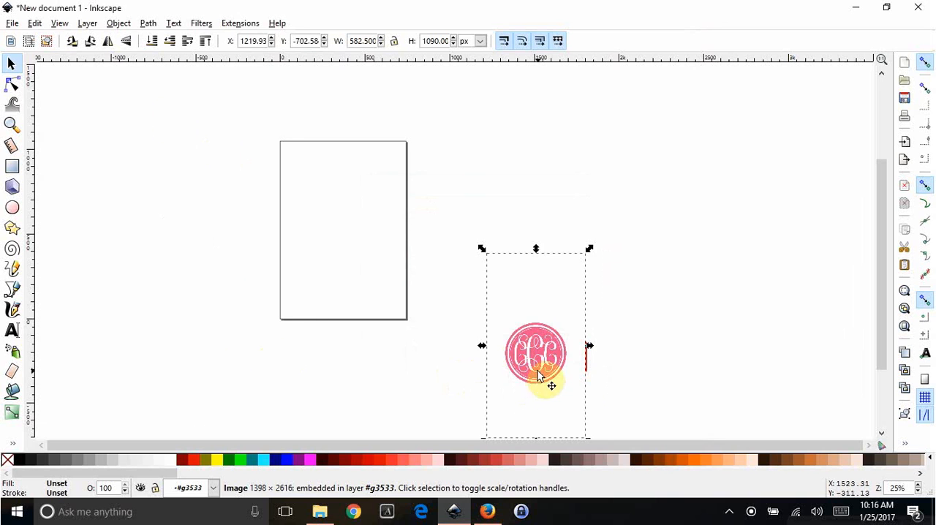
pyautogui.moveTo(547, 380); pyautogui.dragTo(83, 179)
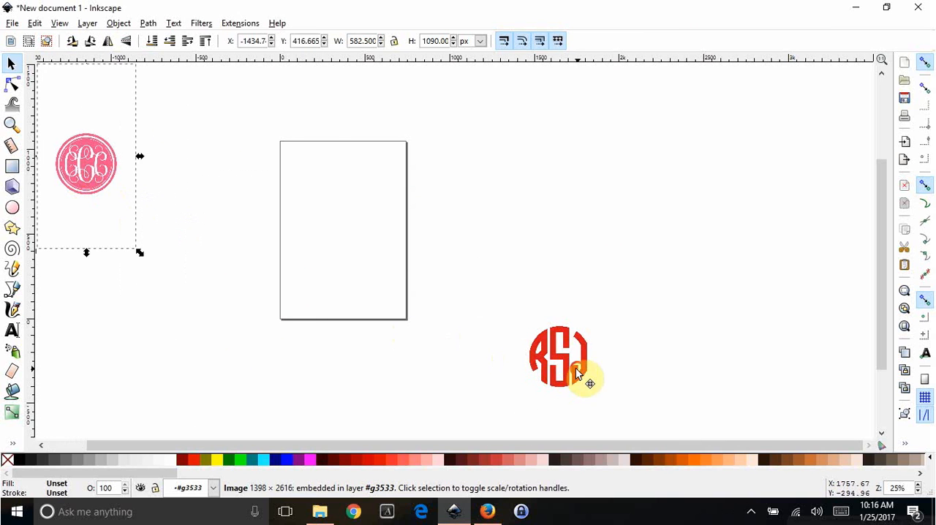
pyautogui.moveTo(584, 378); pyautogui.dragTo(112, 331)
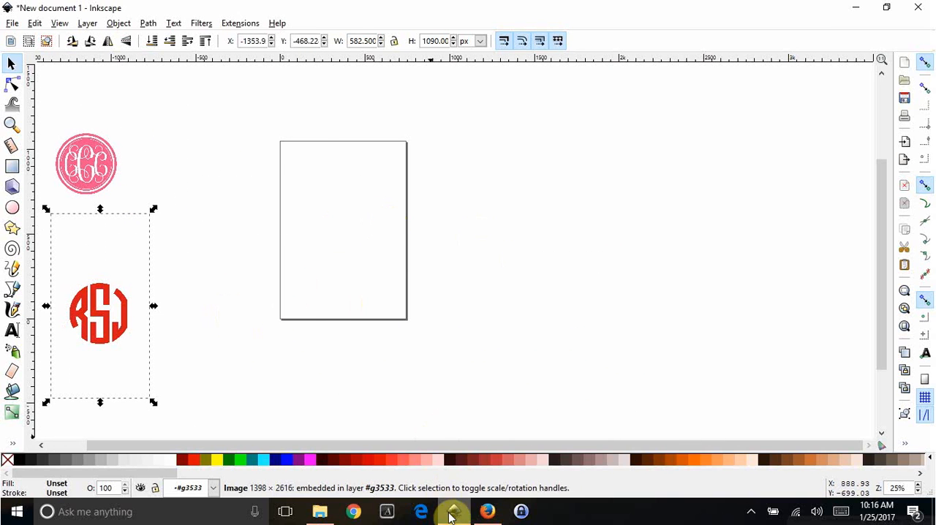
# - Switch to Firefox and search Google for "clipart anchor"
pyautogui.click(494, 512)
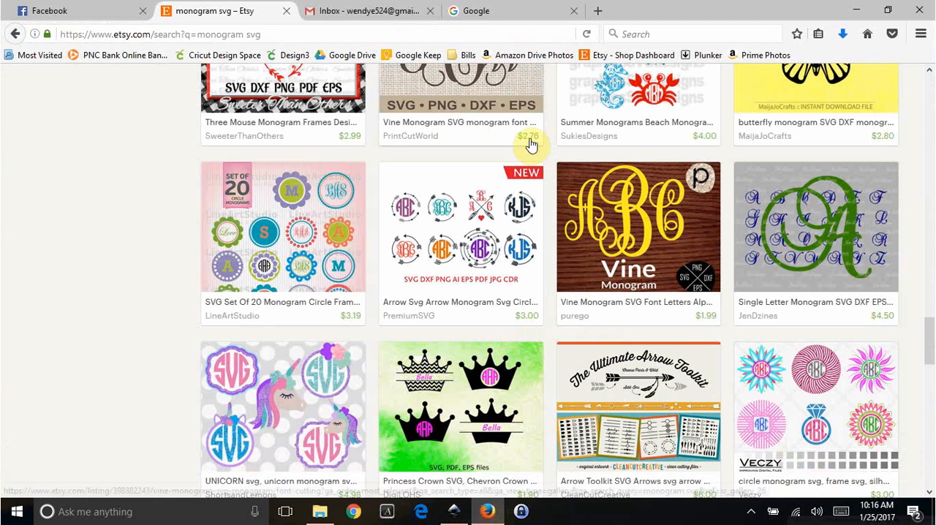
pyautogui.click(505, 12)
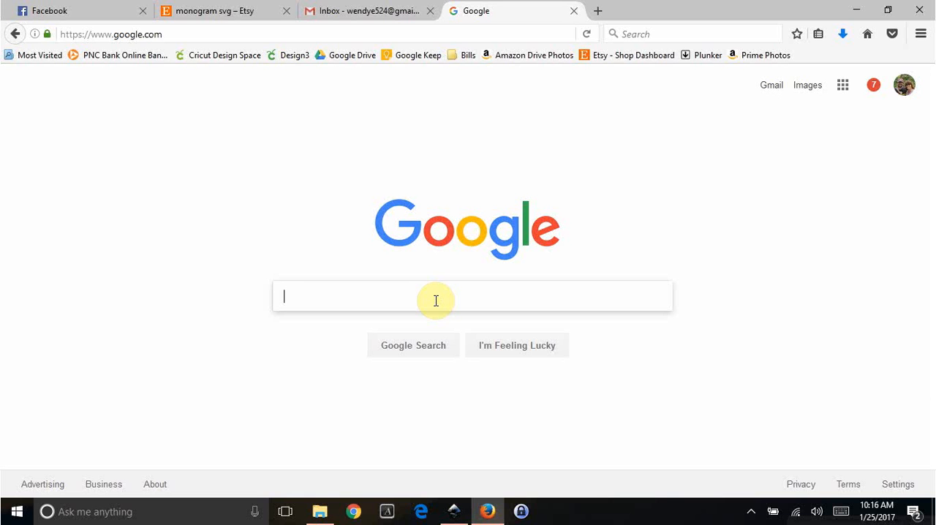
pyautogui.write('p')
pyautogui.press('BackSpace')
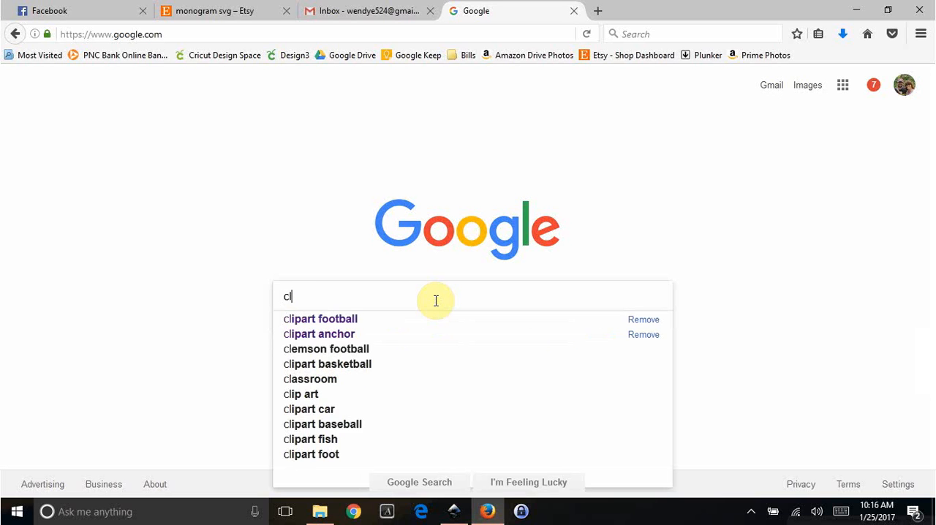
pyautogui.write('ipart ')
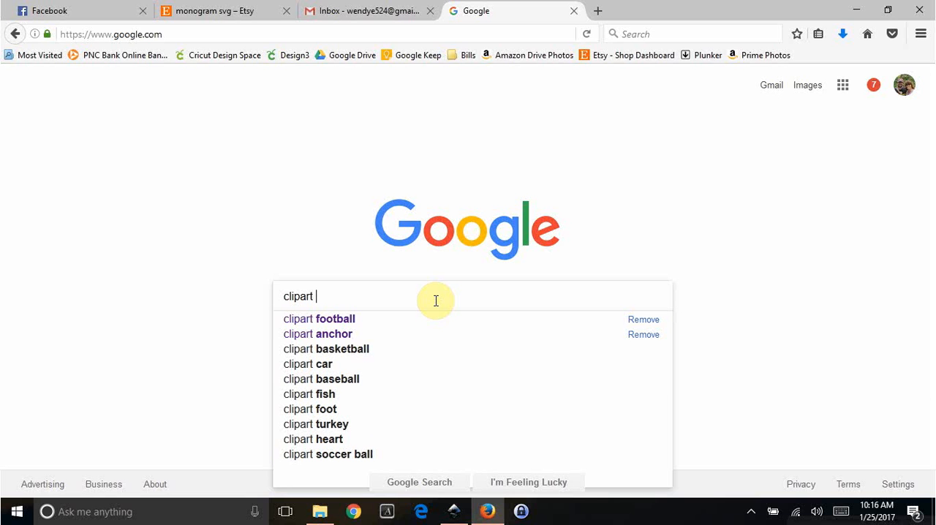
pyautogui.write('anchor')
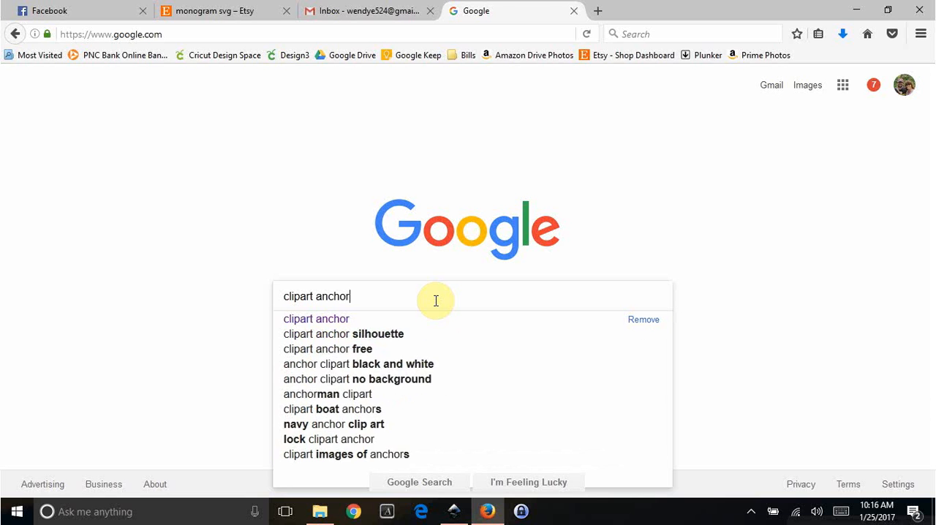
pyautogui.press('Return')
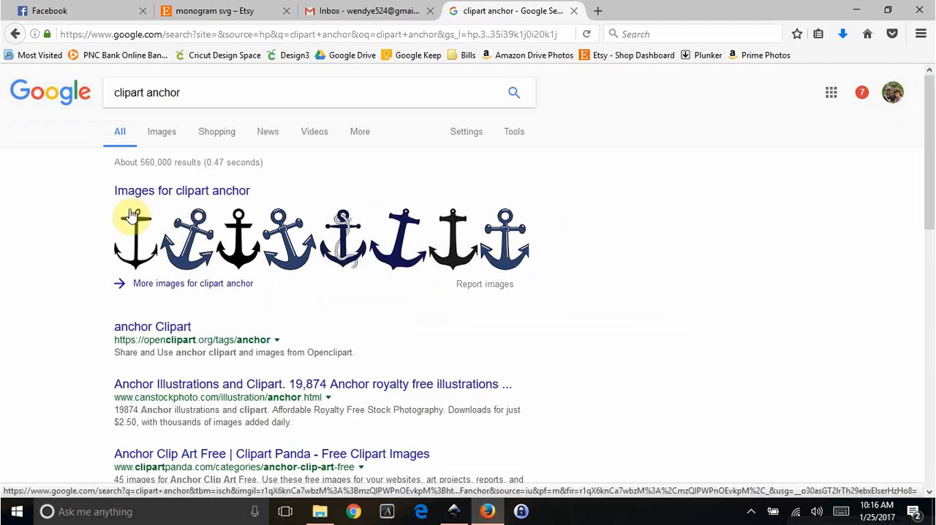
# - Find a solid sea-green anchor from Clipart Panda among the image results and copy its larger preview
pyautogui.click(129, 197)
pyautogui.scroll(-4, 136, 241)
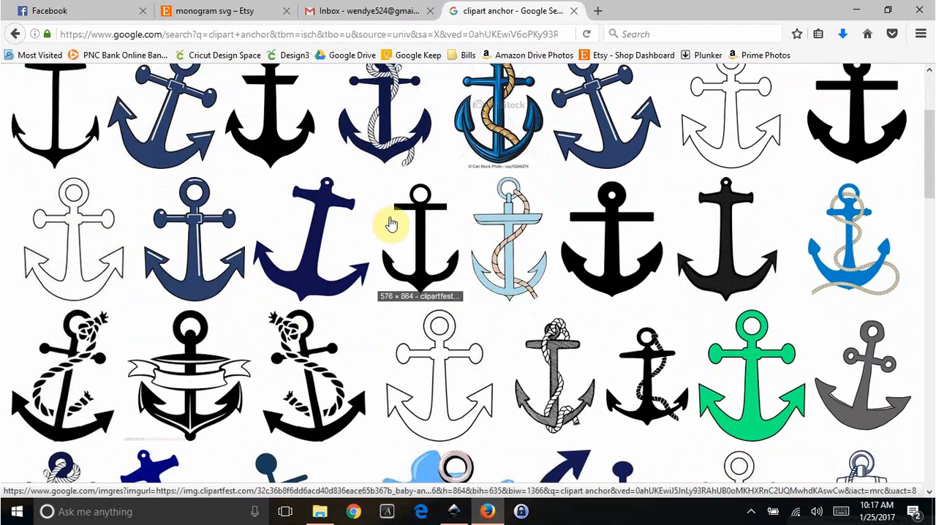
pyautogui.scroll(-3, 436, 307)
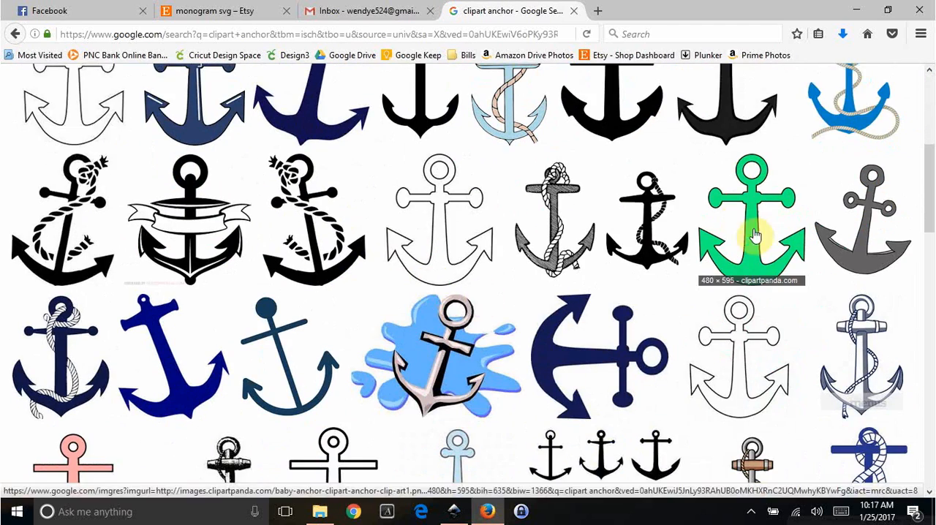
pyautogui.scroll(-2, 753, 318)
pyautogui.scroll(-7, 738, 327)
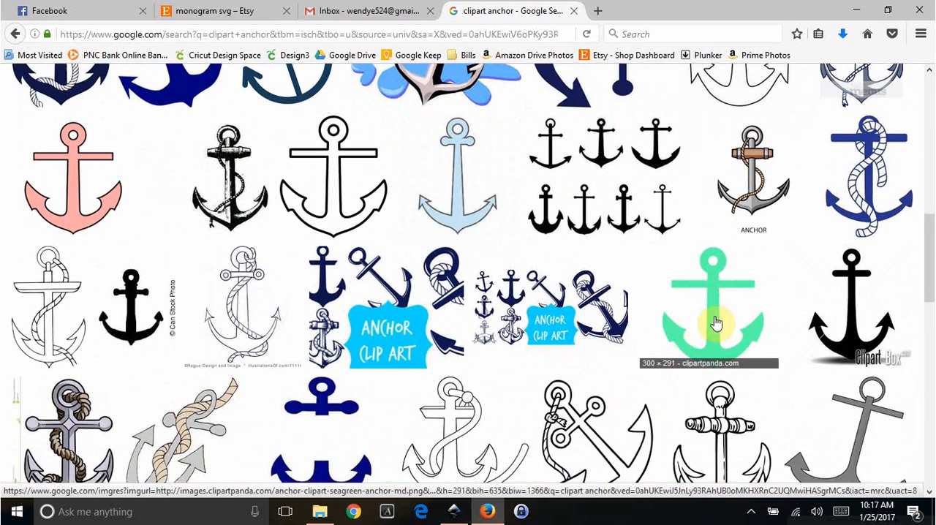
pyautogui.click(718, 306)
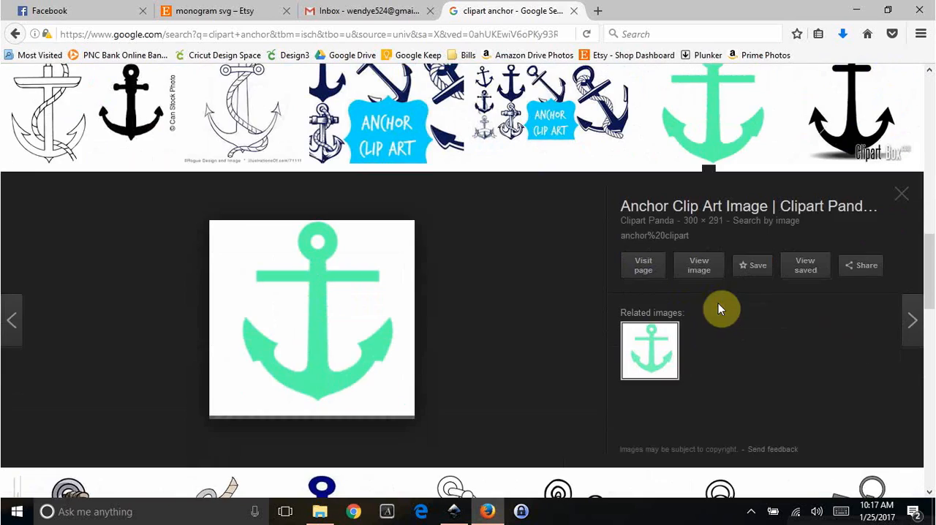
pyautogui.rightClick(327, 334)
pyautogui.click(373, 219)
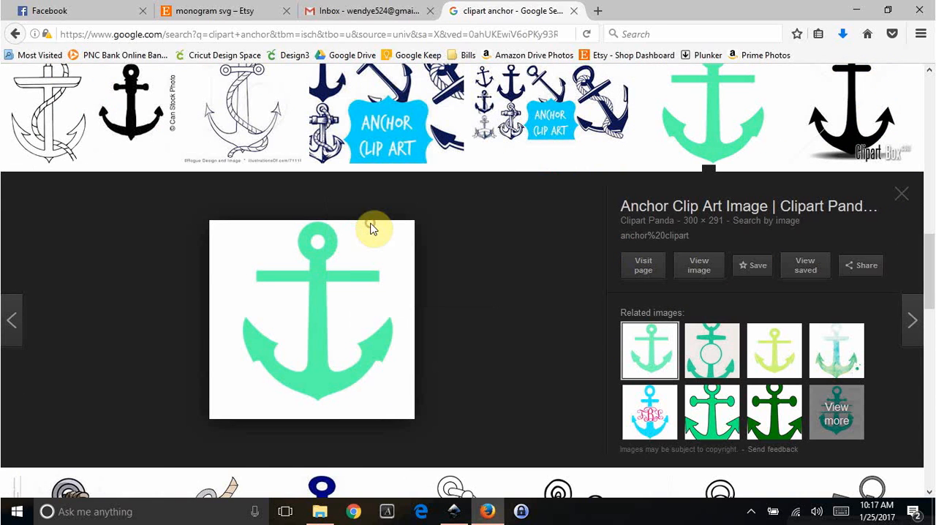
# - Switch to Inkscape, paste the anchor image onto the page and enlarge it to about 698 × 677 px
pyautogui.hotkey('alt', 'Tab')
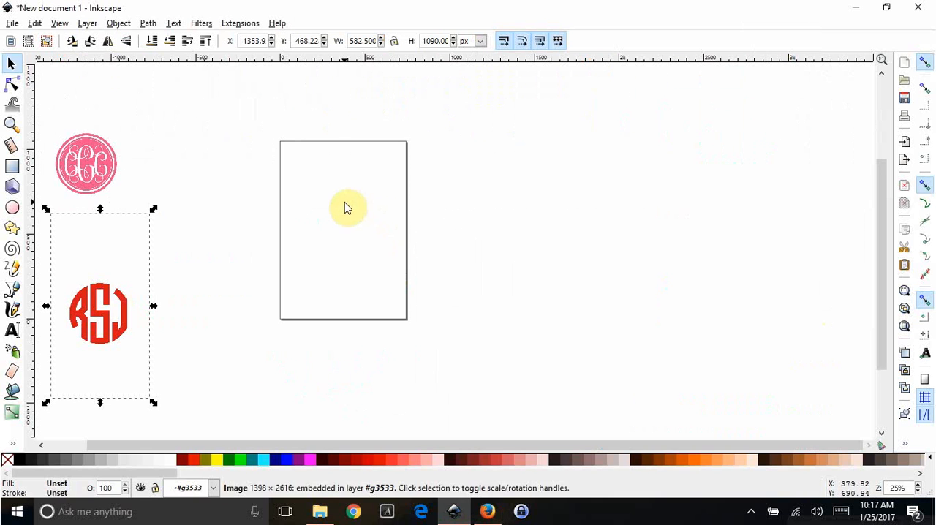
pyautogui.rightClick(344, 203)
pyautogui.click(373, 282)
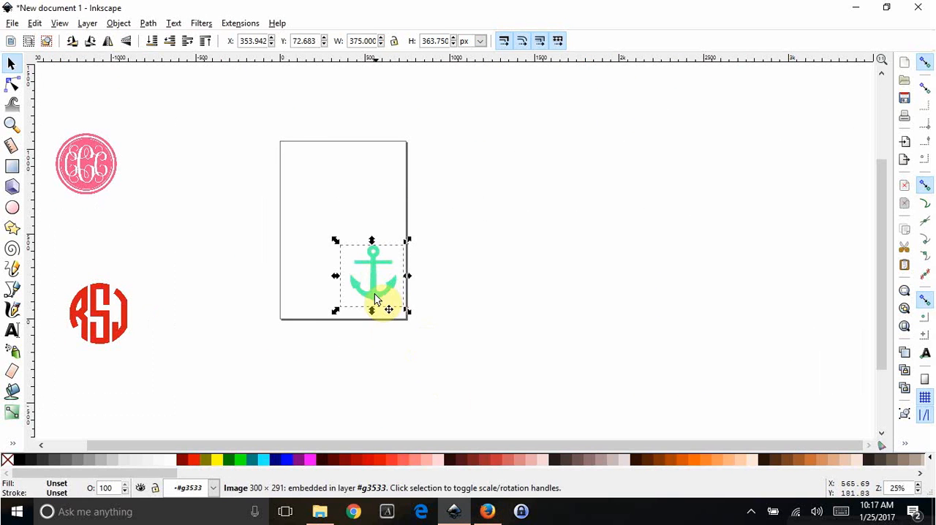
pyautogui.moveTo(374, 293); pyautogui.dragTo(412, 288)
pyautogui.moveTo(363, 256); pyautogui.dragTo(351, 263)
# - Move the anchor image partly over the page's left edge, to about X -85, Y 272 px
pyautogui.press('ctrl')
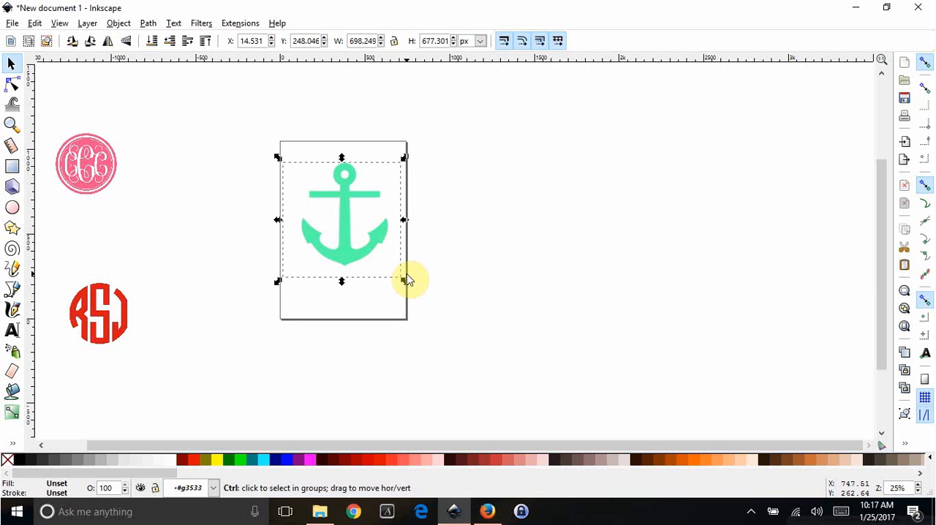
pyautogui.scroll(2, 407, 278)
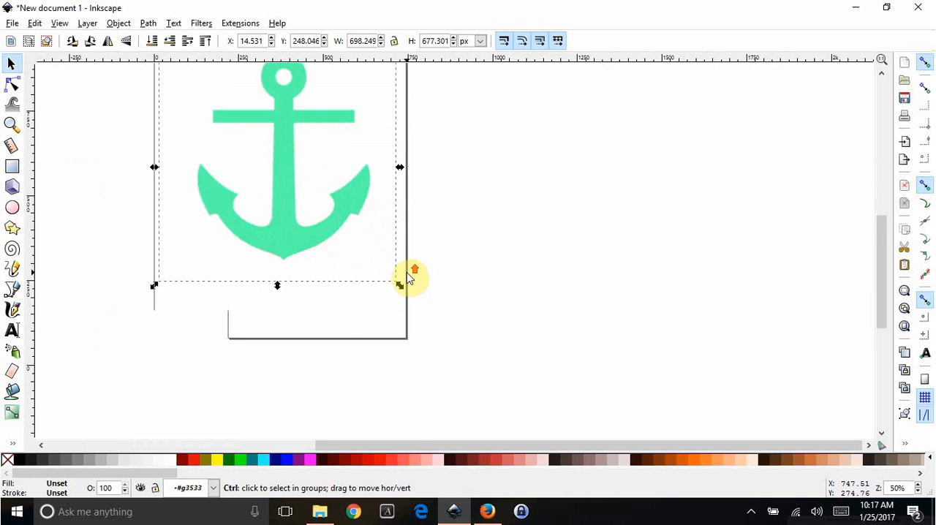
pyautogui.scroll(1, 407, 278)
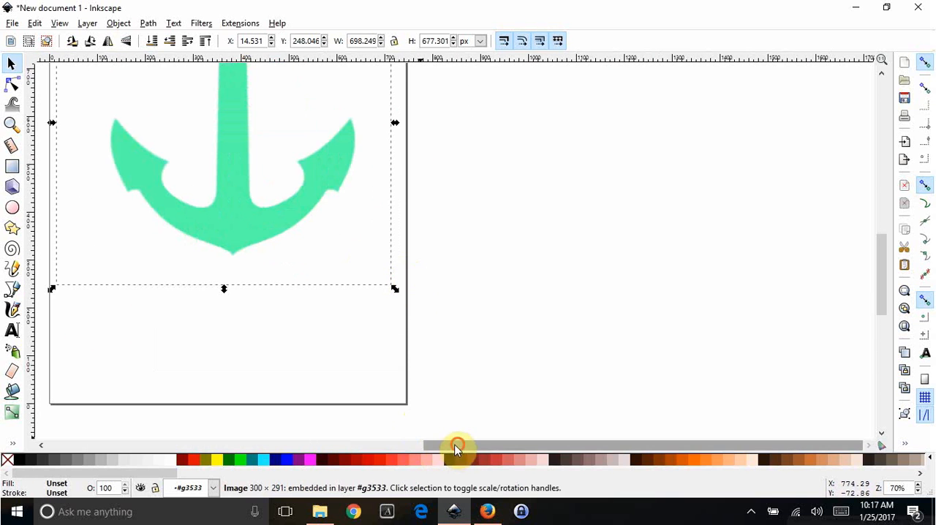
pyautogui.moveTo(456, 447); pyautogui.dragTo(351, 444)
pyautogui.scroll(2, 497, 377)
pyautogui.scroll(3, 499, 380)
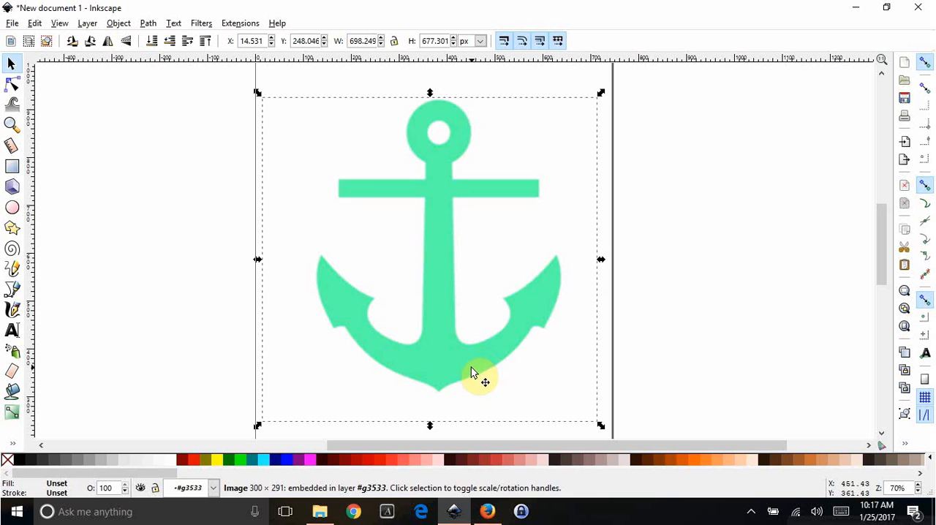
pyautogui.moveTo(462, 358); pyautogui.dragTo(417, 348)
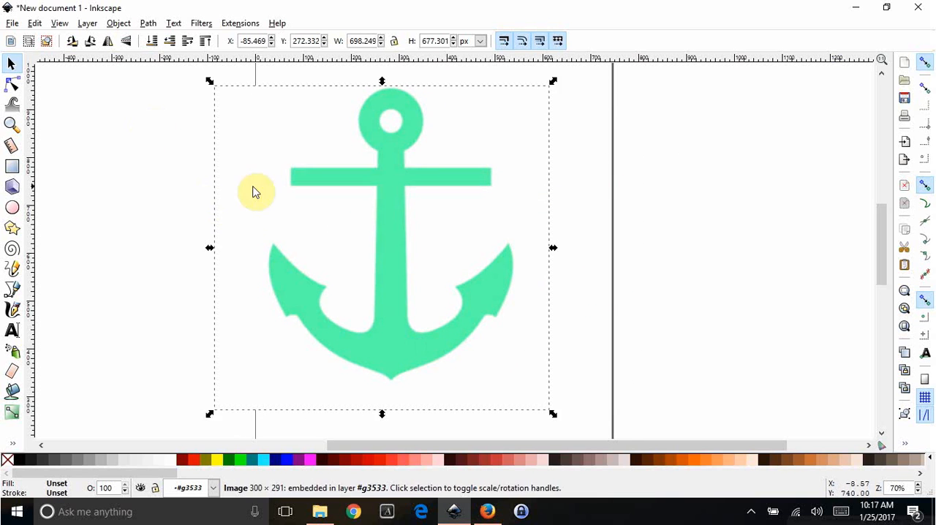
# - Trace the anchor image into a vector path by Colors, using 2 scans with stacked scans and background removal
pyautogui.click(147, 23)
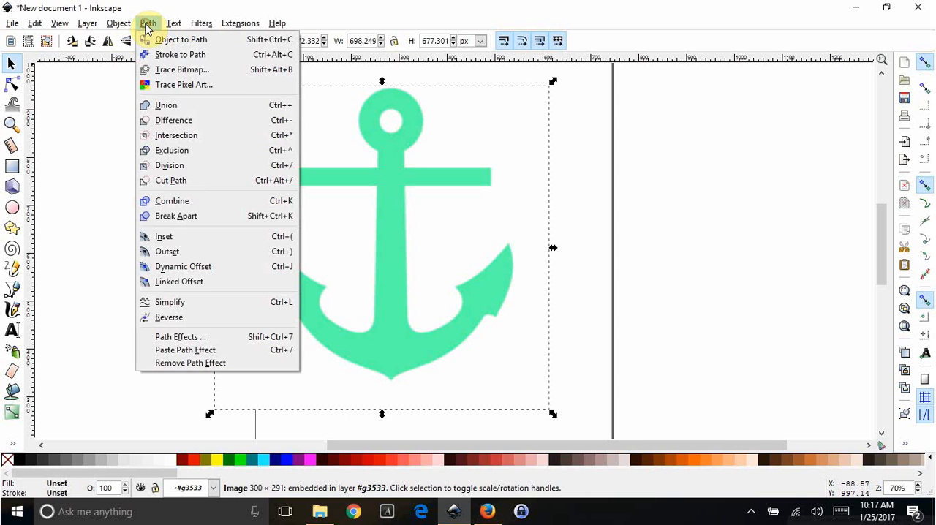
pyautogui.click(167, 69)
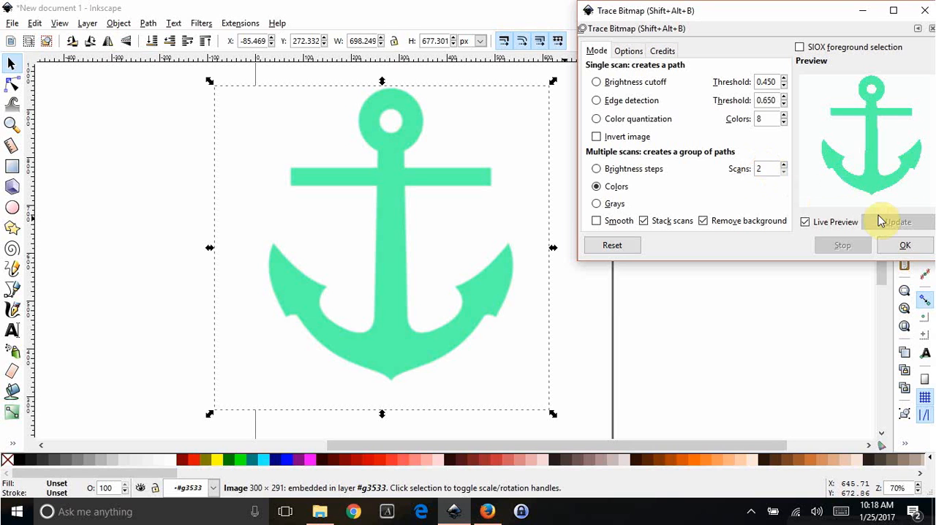
pyautogui.click(906, 246)
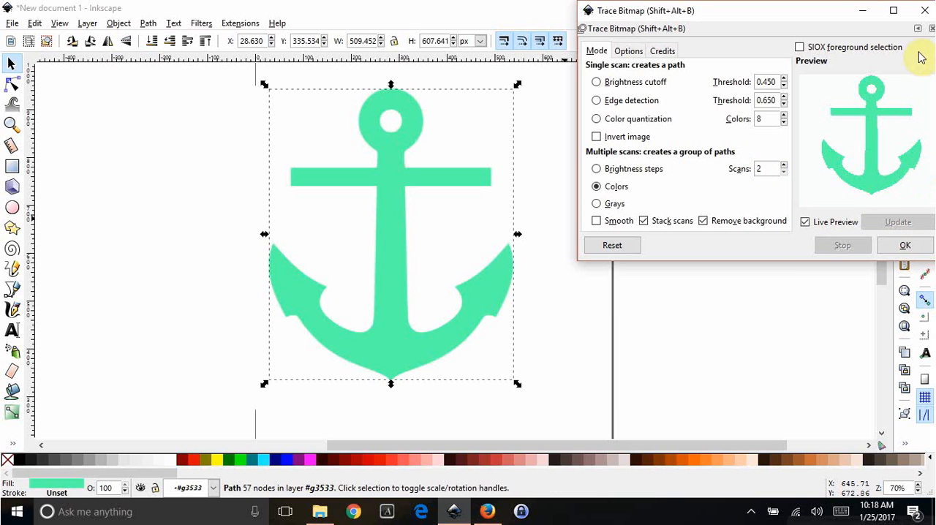
pyautogui.click(924, 10)
# - Separate the traced anchor from the original image, delete the image and return the traced path to the page at about X 80, Y 320 px
pyautogui.moveTo(388, 154)
pyautogui.mouseDown()
pyautogui.moveTo(584, 234)
pyautogui.moveTo(641, 167)
pyautogui.mouseUp()
pyautogui.moveTo(369, 175)
pyautogui.mouseDown()
pyautogui.moveTo(512, 180)
pyautogui.moveTo(328, 168)
pyautogui.mouseUp()
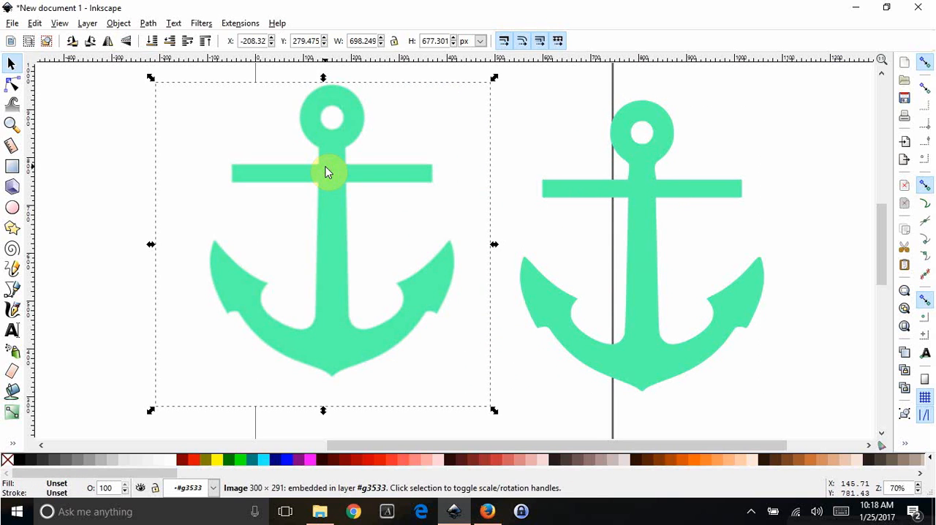
pyautogui.press('Delete')
pyautogui.moveTo(639, 195)
pyautogui.mouseDown()
pyautogui.moveTo(370, 213)
pyautogui.moveTo(314, 198)
pyautogui.moveTo(403, 188)
pyautogui.mouseUp()
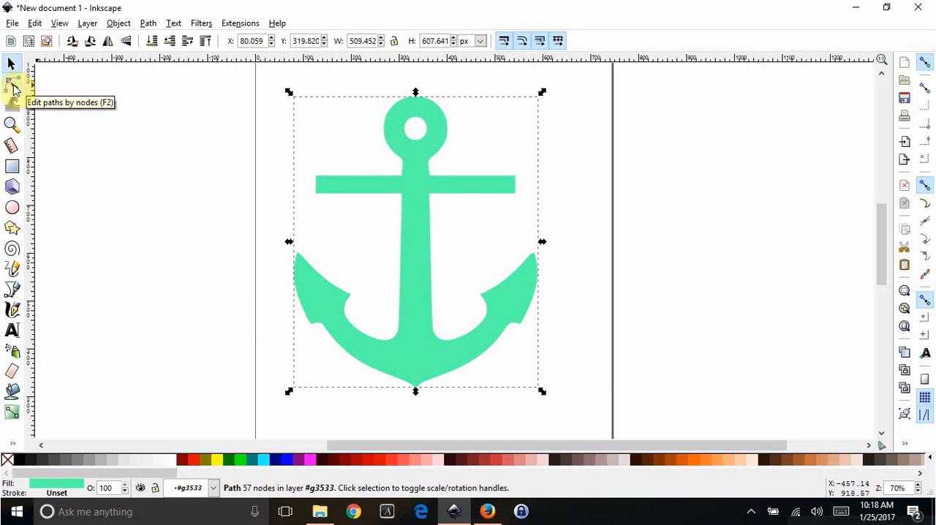
# - Check the nodes of the traced anchor path and change the anchor's fill to black
pyautogui.click(15, 89)
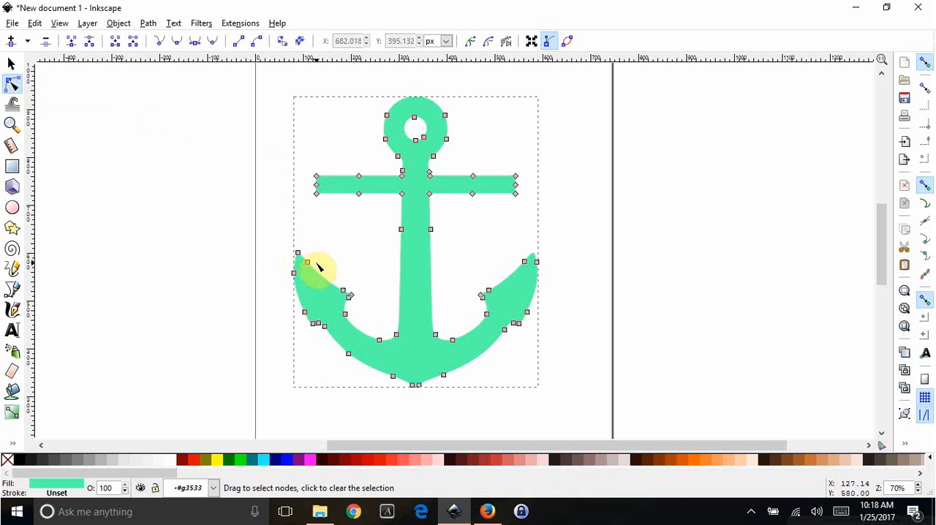
pyautogui.click(347, 237)
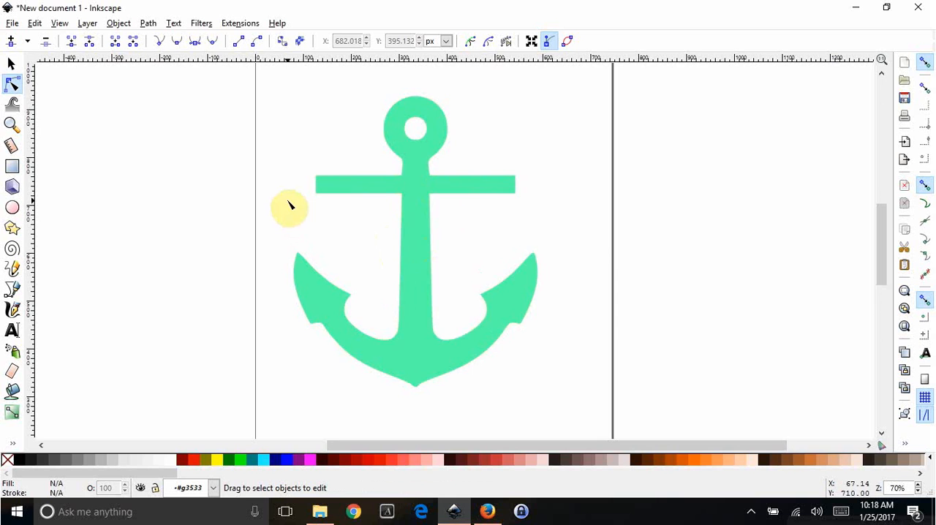
pyautogui.scroll(-1, 289, 206)
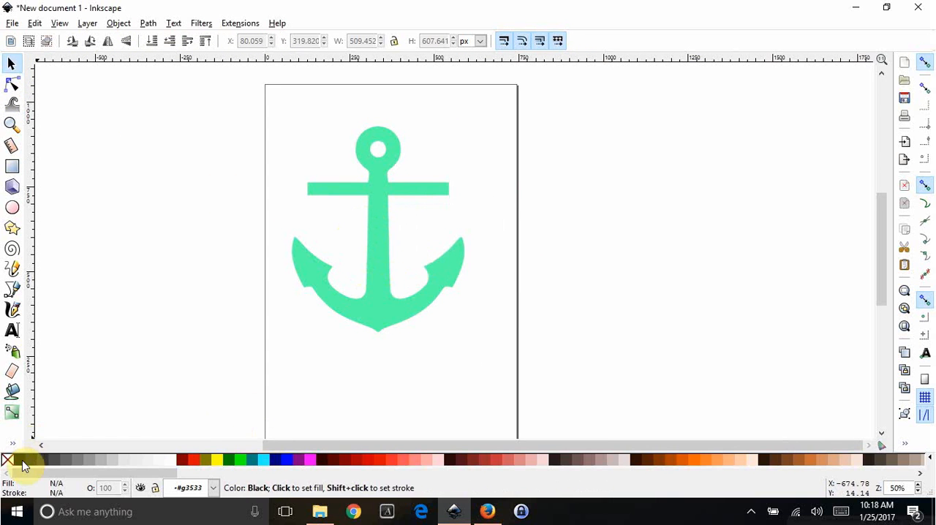
pyautogui.click(384, 304)
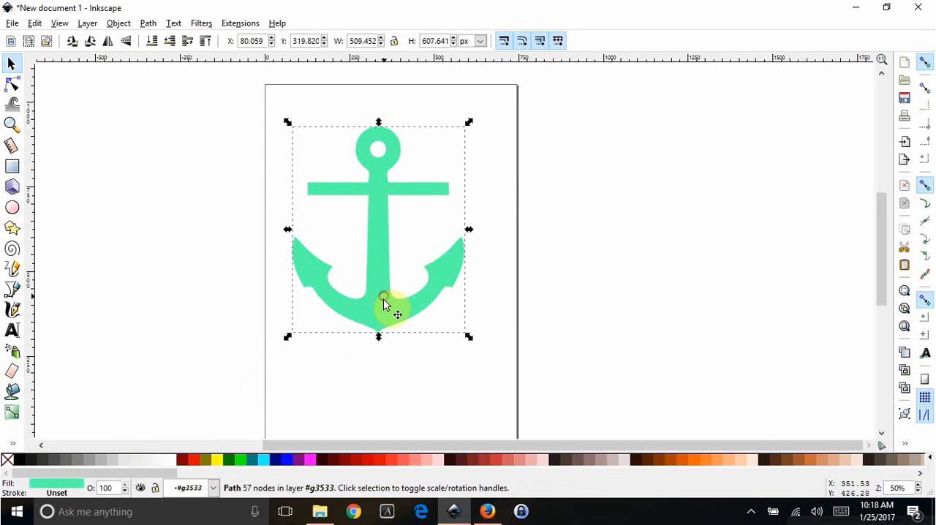
pyautogui.click(18, 459)
pyautogui.moveTo(380, 445); pyautogui.dragTo(349, 445)
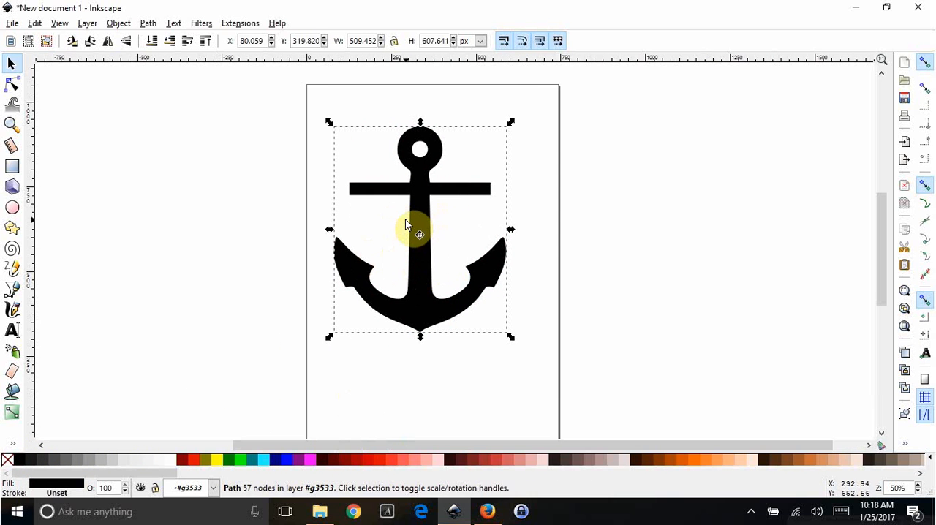
pyautogui.click(241, 187)
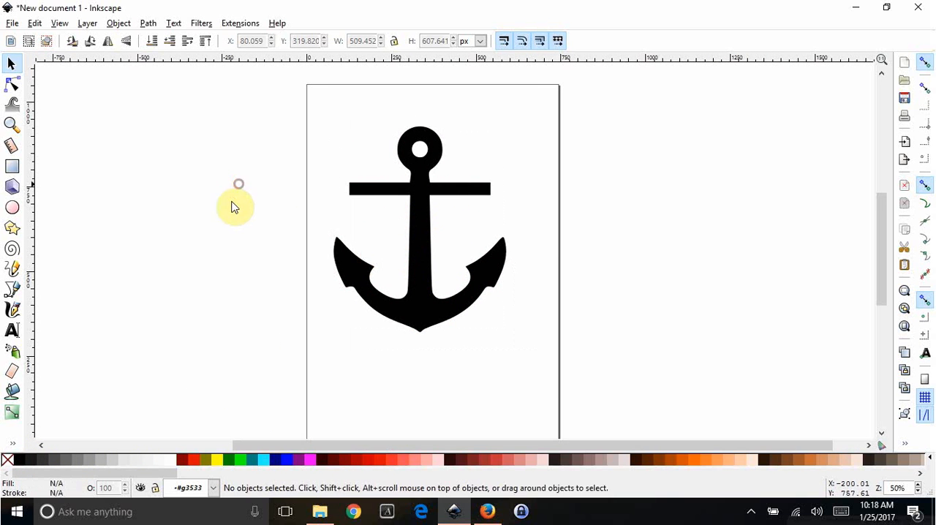
# - Draw a circle about 224 px in diameter beside the page and fill it with red (#D40000)
pyautogui.click(16, 210)
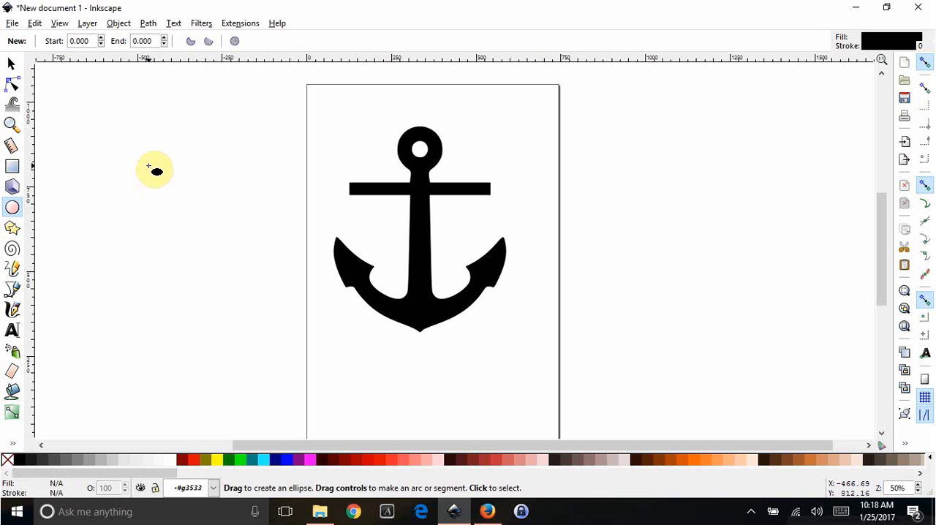
pyautogui.press('ctrl')
pyautogui.moveTo(148, 165); pyautogui.dragTo(227, 243)
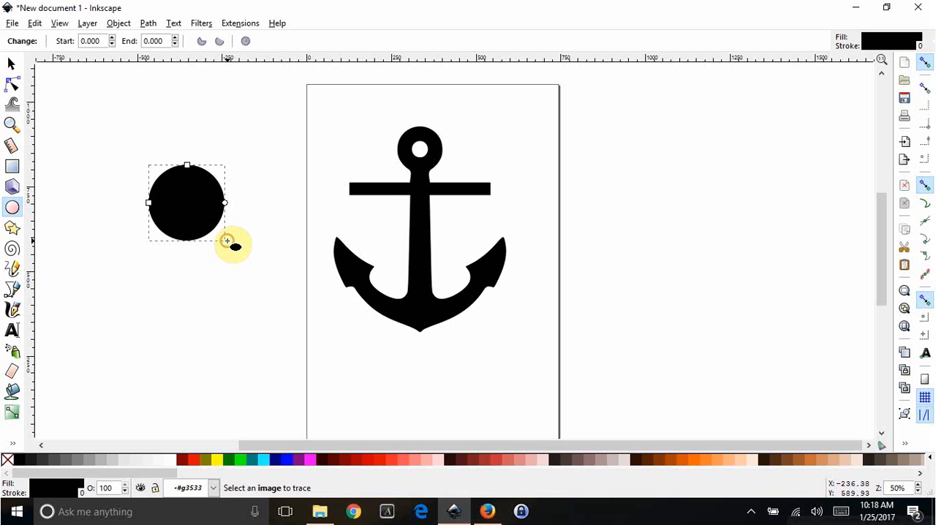
pyautogui.click(11, 65)
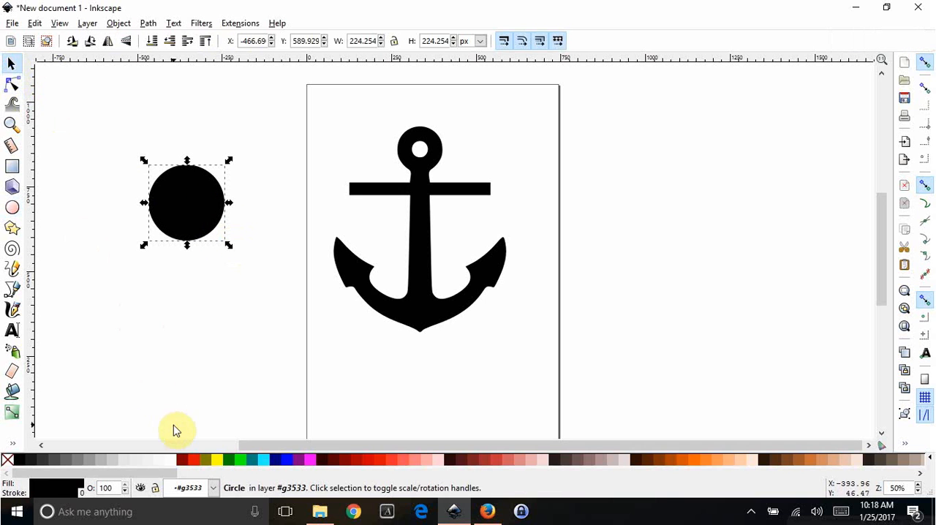
pyautogui.click(370, 464)
# - Place the red circle over the anchor's shank below the crossbar at about X 208, Y 449 px, enlarging it to about 253 px
pyautogui.moveTo(170, 198); pyautogui.dragTo(420, 246)
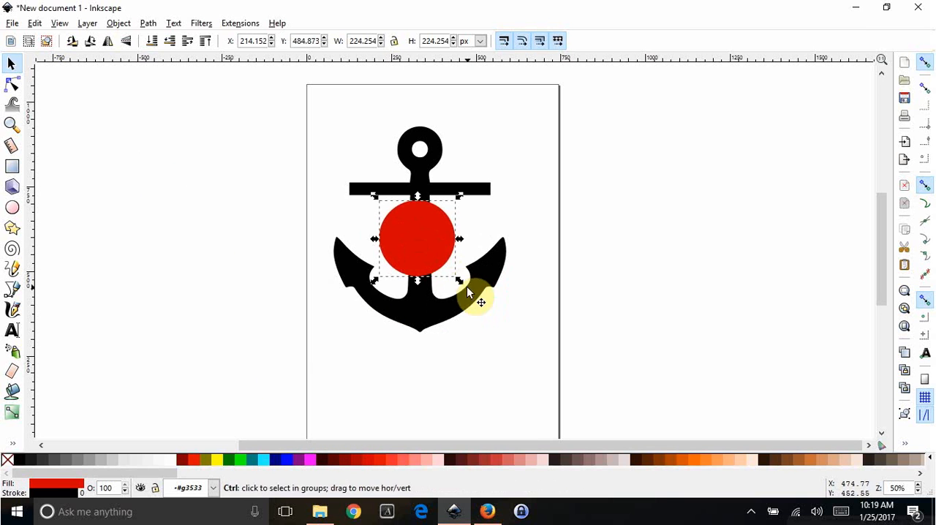
pyautogui.moveTo(460, 282); pyautogui.dragTo(468, 291)
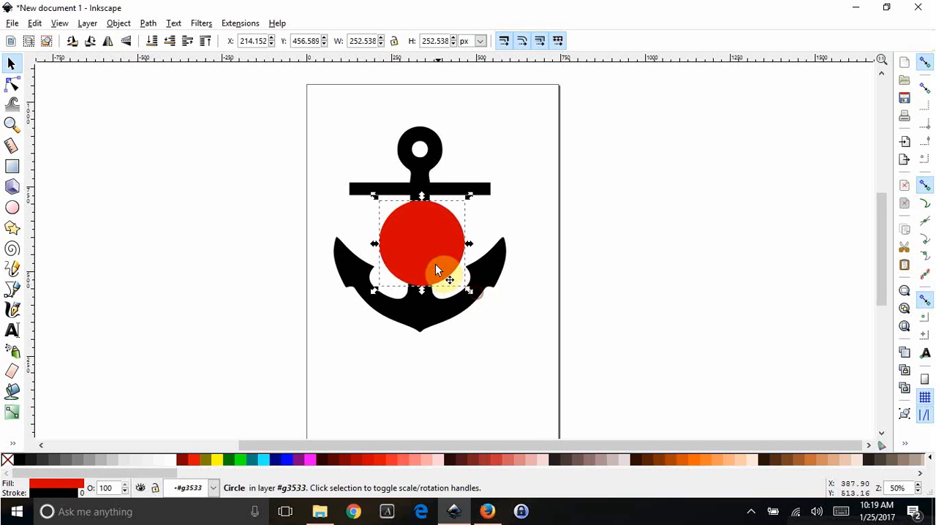
pyautogui.moveTo(436, 263); pyautogui.dragTo(429, 264)
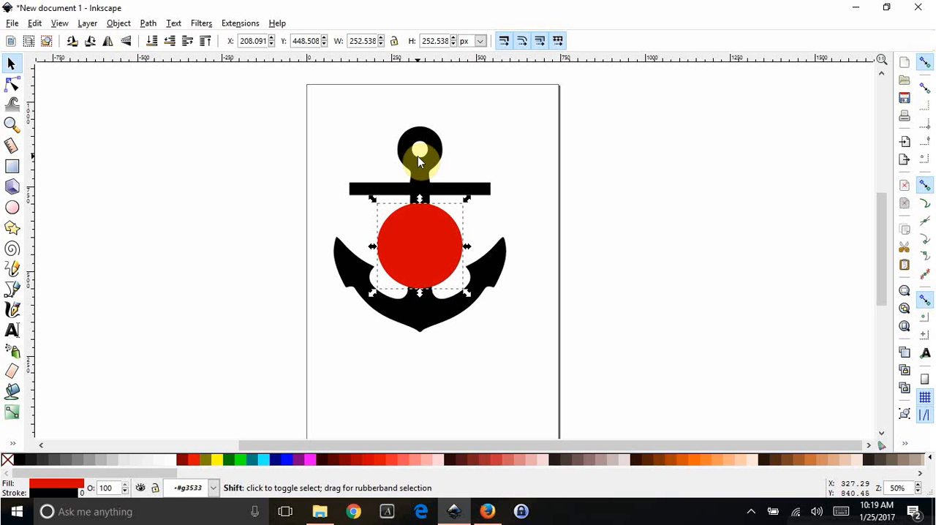
# - Center the red circle and the anchor on a common vertical axis relative to the selection area
pyautogui.keyDown('shift'); pyautogui.click(419, 162); pyautogui.keyUp('shift')
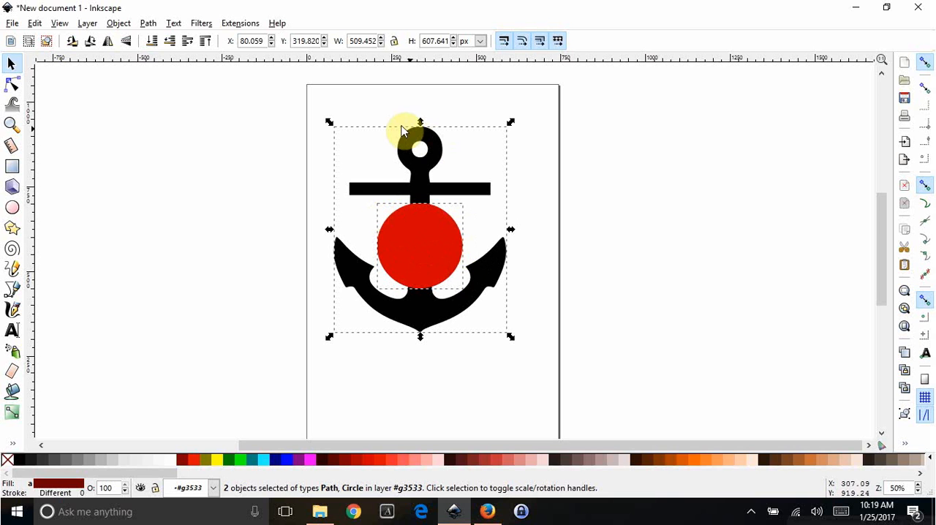
pyautogui.click(117, 24)
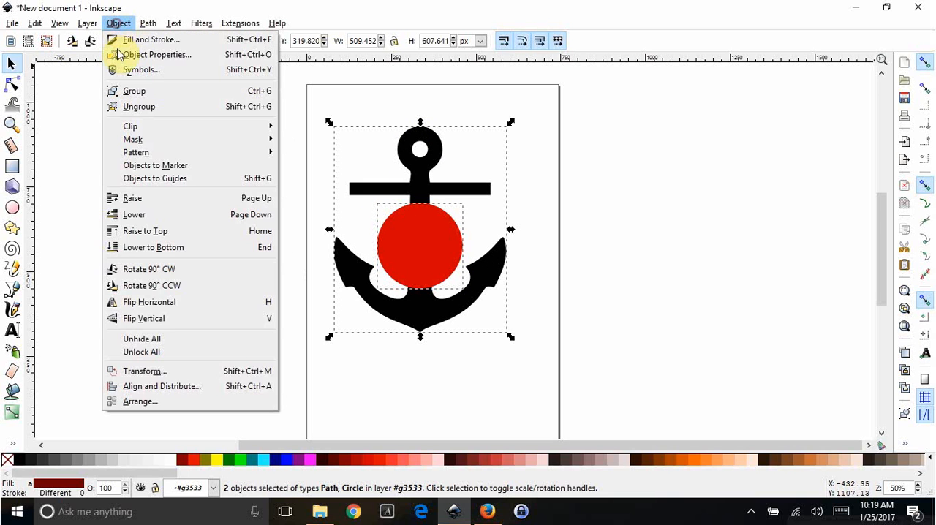
pyautogui.click(162, 387)
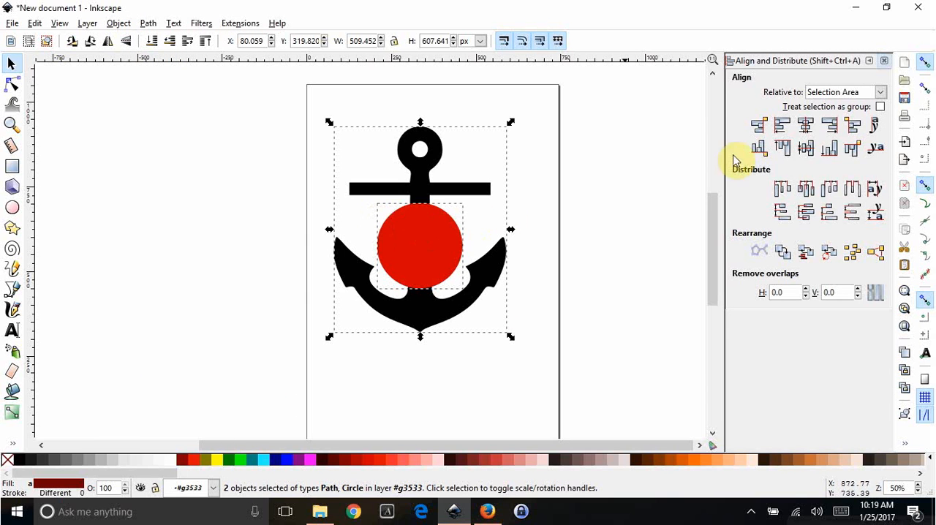
pyautogui.click(805, 128)
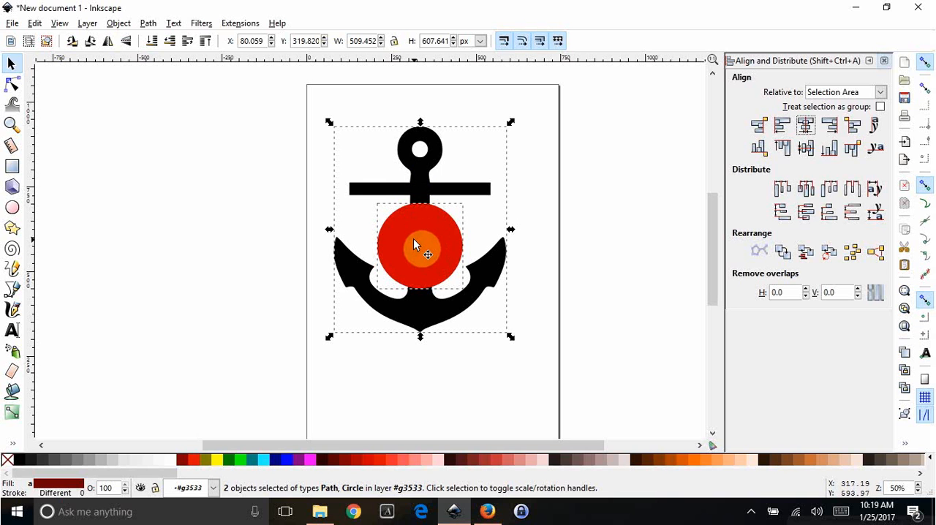
# - Cut the circle out of the anchor's shank with a path Difference
pyautogui.click(147, 23)
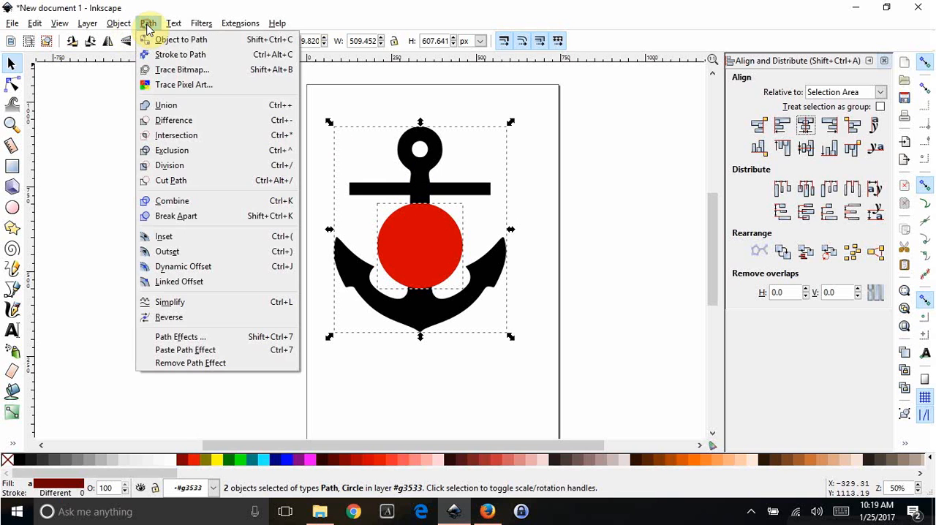
pyautogui.click(161, 126)
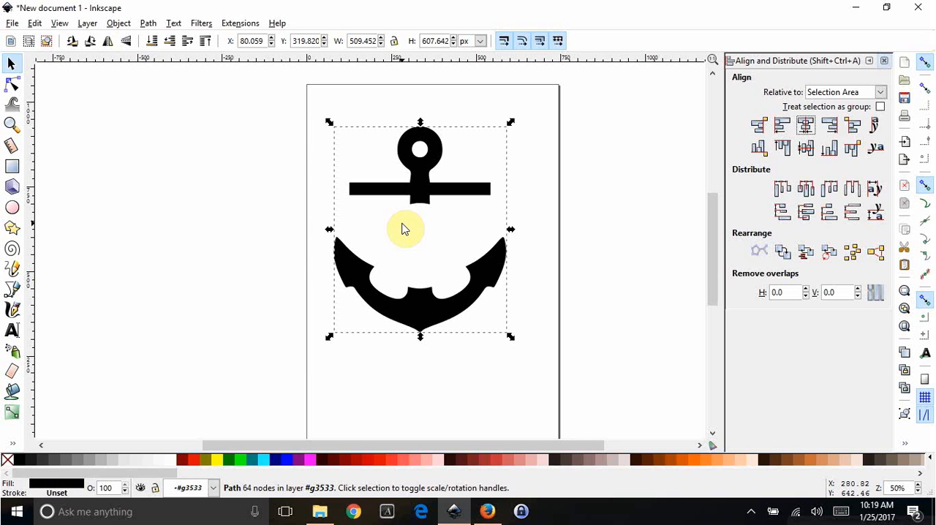
pyautogui.click(425, 366)
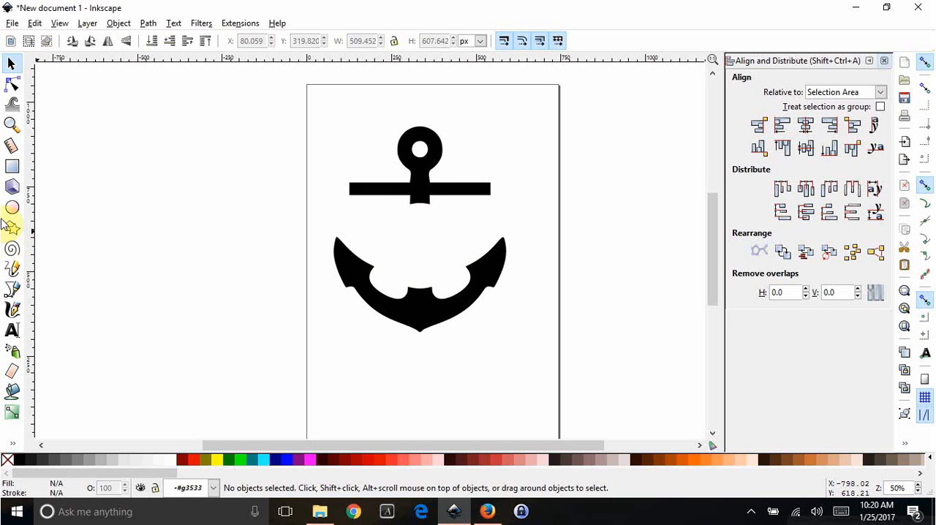
# - Draw a second red circle about 232 px in diameter, test it in the anchor's gap and set it beside the page
pyautogui.click(14, 208)
pyautogui.moveTo(149, 173); pyautogui.dragTo(231, 250)
pyautogui.click(11, 66)
pyautogui.moveTo(163, 192); pyautogui.dragTo(408, 249)
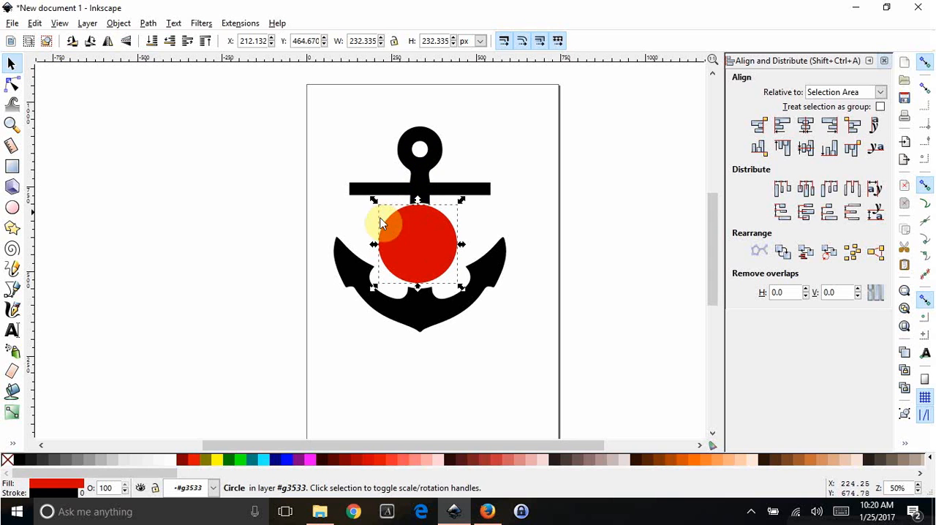
pyautogui.moveTo(434, 232); pyautogui.dragTo(254, 231)
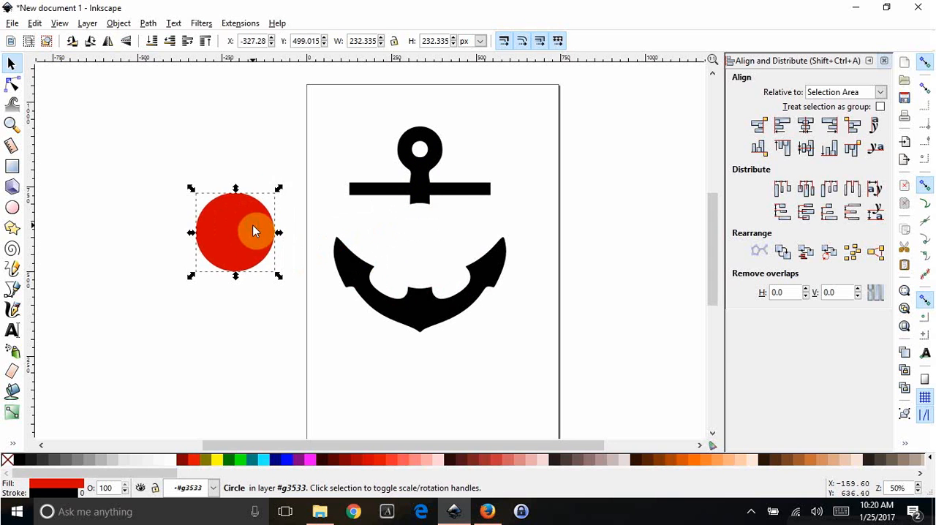
# - Create a linked offset of the red circle and fill the offset with Aqua (#00FFFF)
pyautogui.click(148, 24)
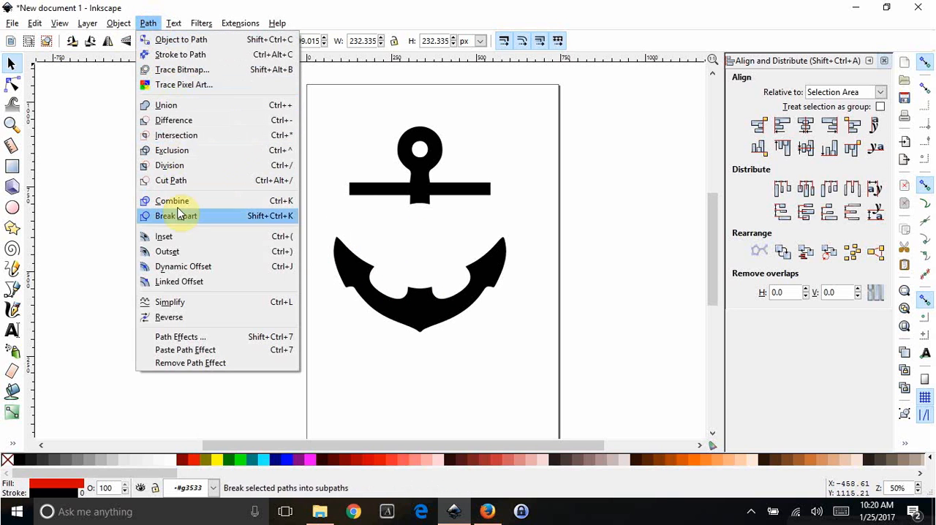
pyautogui.click(173, 284)
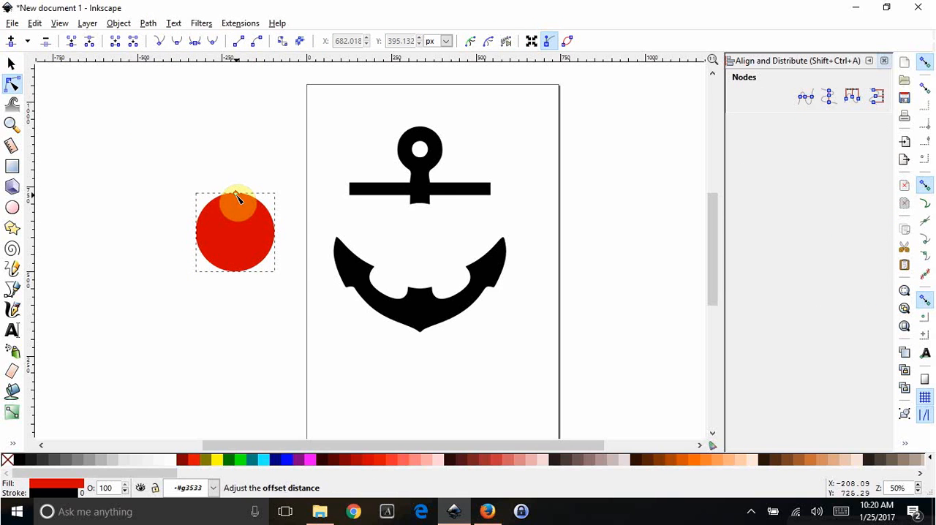
pyautogui.keyDown('ctrl'); pyautogui.scroll(3, 244, 245); pyautogui.keyUp('ctrl')
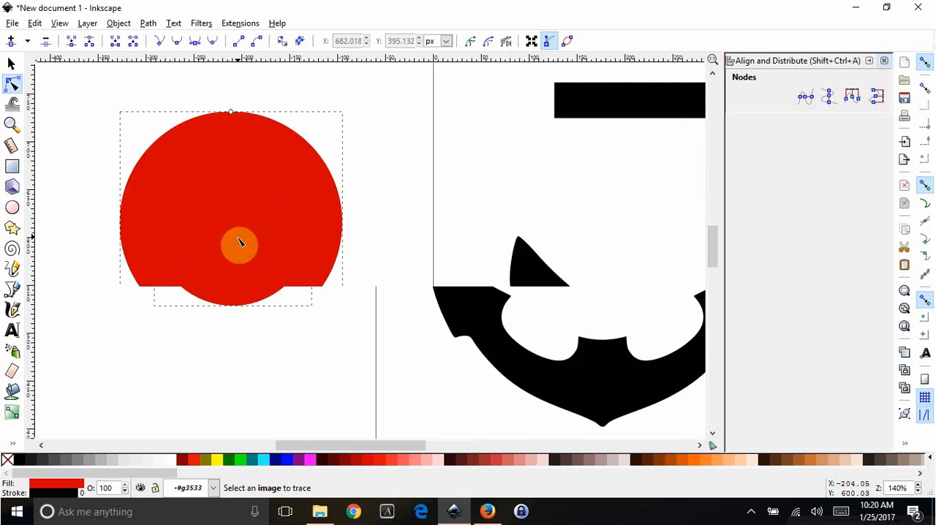
pyautogui.scroll(2, 240, 233)
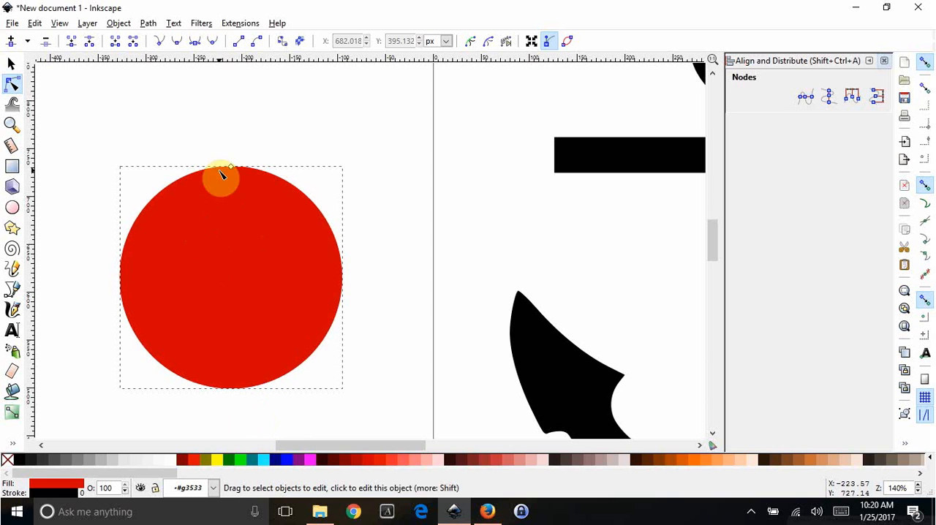
pyautogui.click(265, 465)
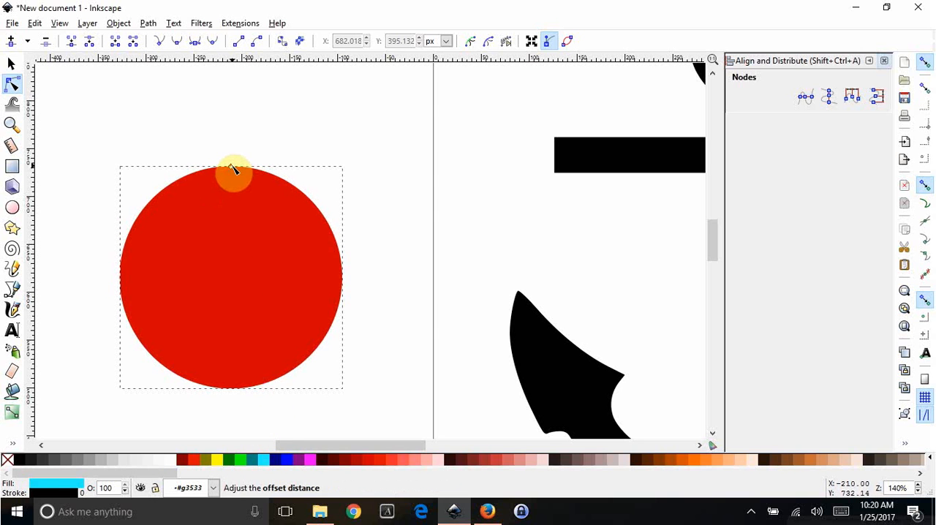
# - Extend the aqua offset outward so it forms a narrow, even ring around the red circle
pyautogui.moveTo(231, 170); pyautogui.dragTo(231, 158)
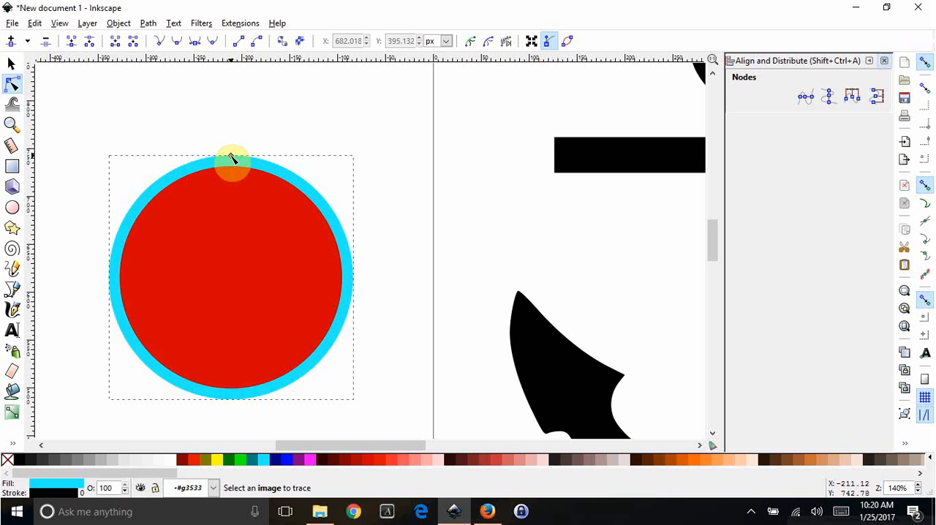
pyautogui.scroll(-2, 231, 158)
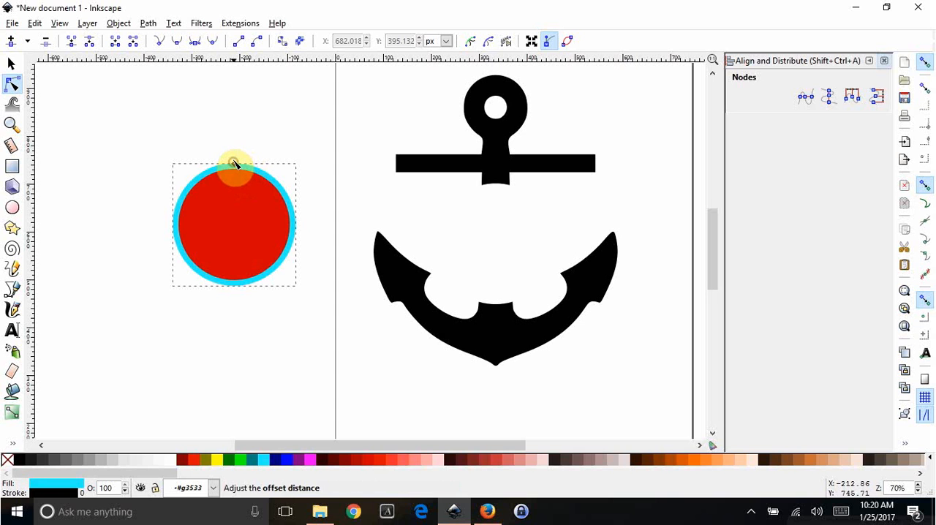
pyautogui.moveTo(232, 160); pyautogui.dragTo(234, 162)
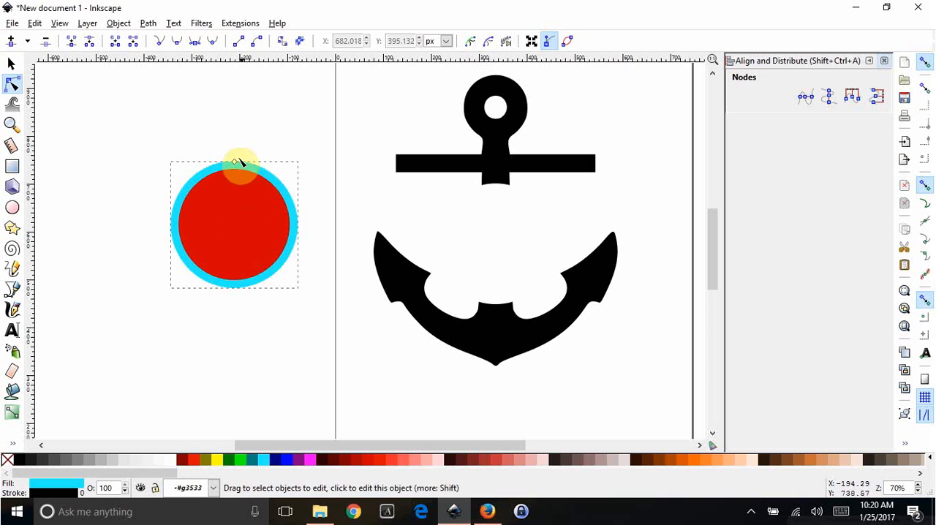
# - Convert the aqua offset circle and the red circle to paths, one after the other
pyautogui.click(148, 23)
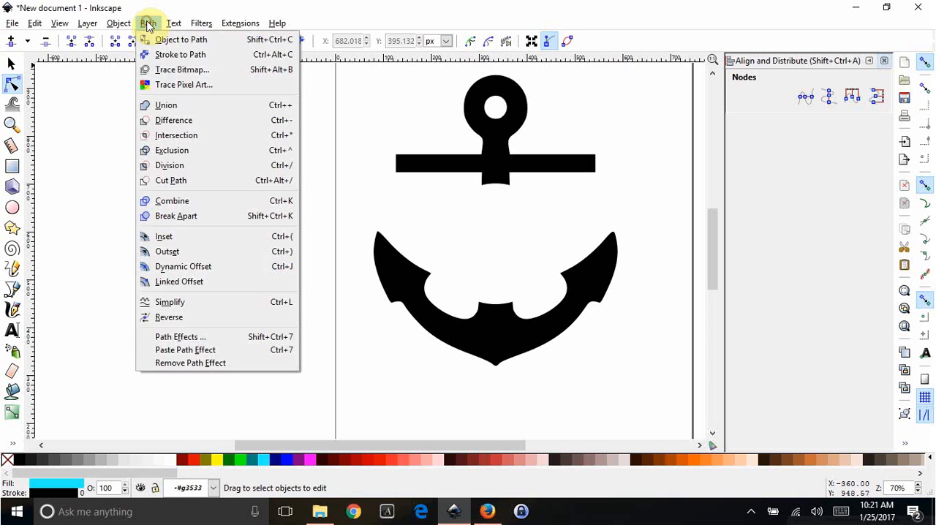
pyautogui.click(163, 38)
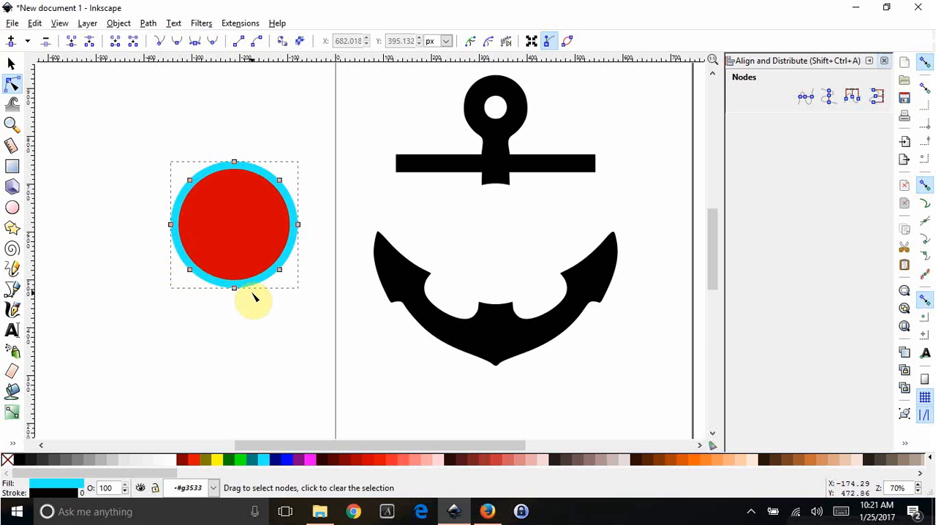
pyautogui.click(244, 213)
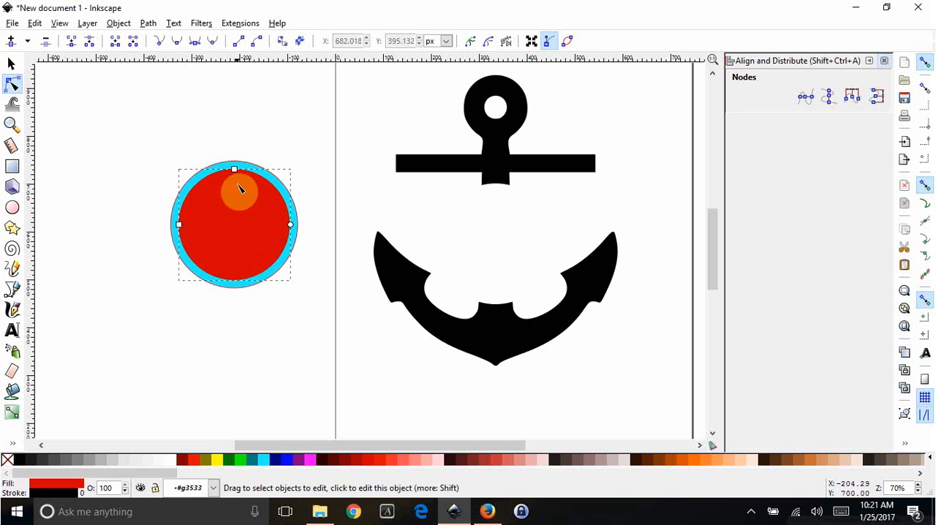
pyautogui.click(148, 23)
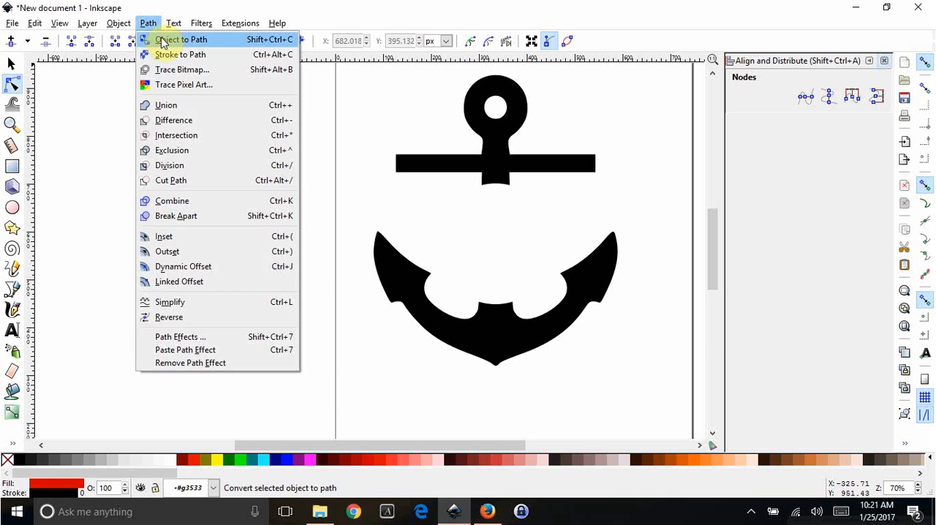
pyautogui.click(162, 40)
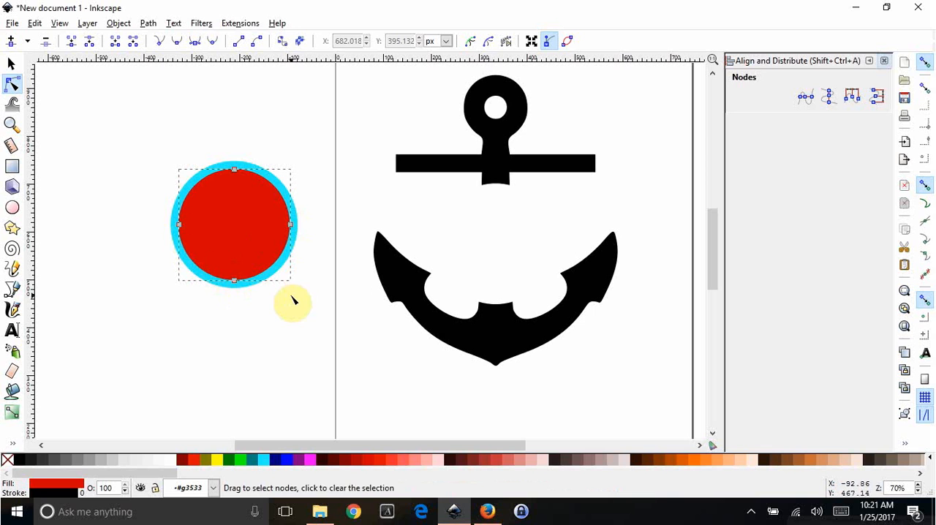
pyautogui.click(285, 340)
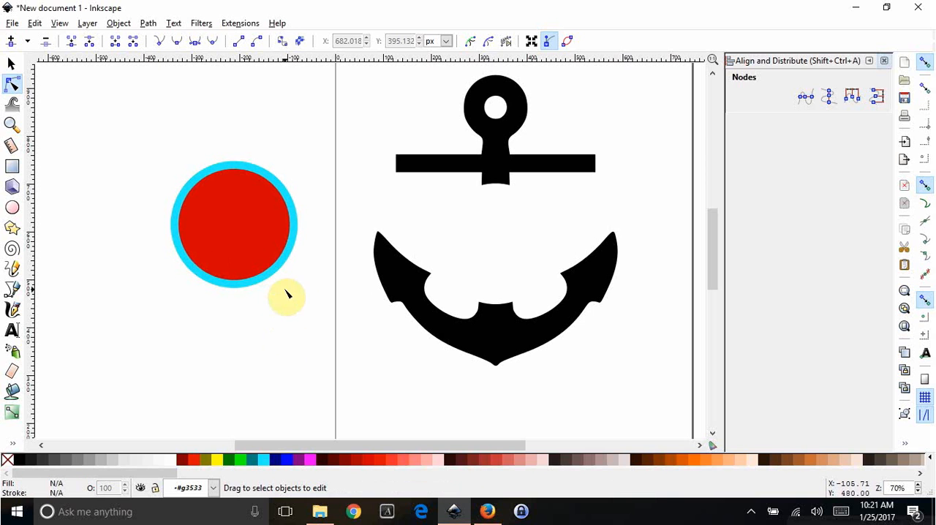
# - Cut the red circle out of the aqua circle with a path Difference
pyautogui.moveTo(138, 118); pyautogui.dragTo(356, 354)
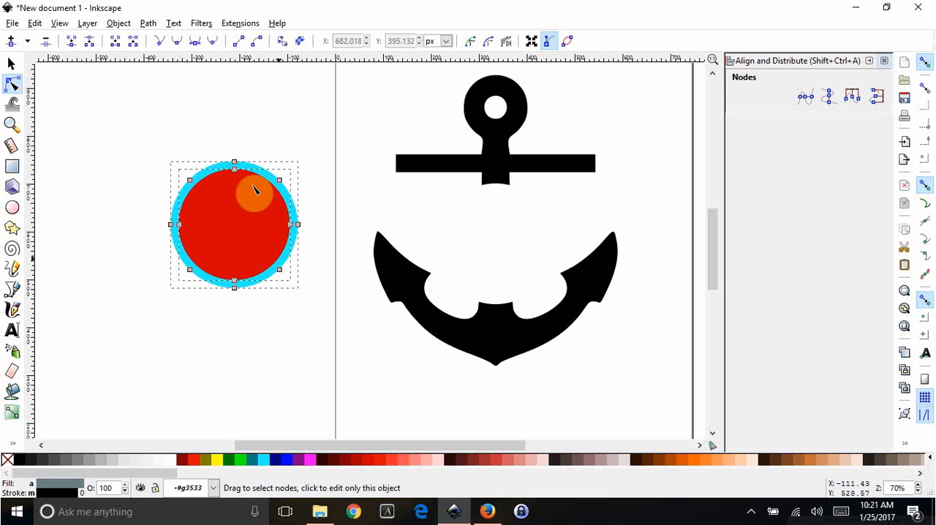
pyautogui.click(148, 24)
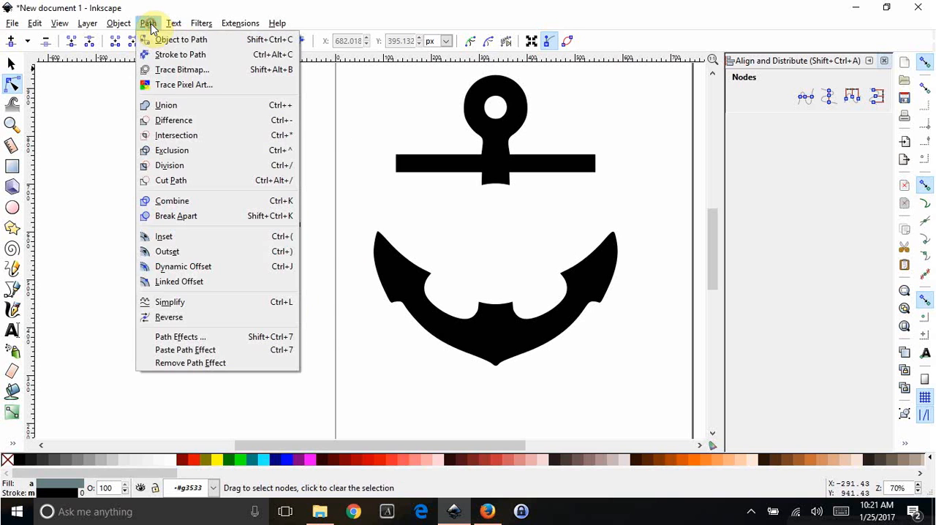
pyautogui.click(173, 123)
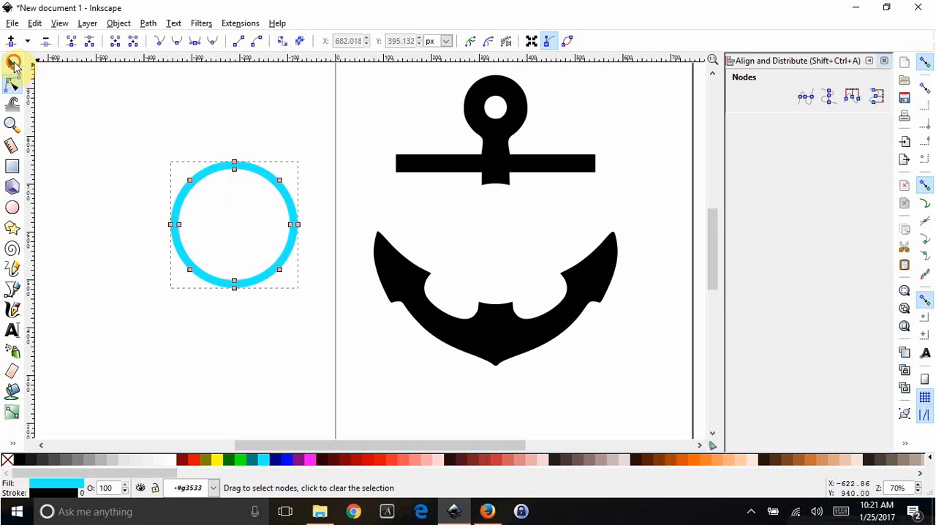
# - Place the aqua ring in the anchor's circular gap and centre it horizontally on the anchor
pyautogui.click(13, 64)
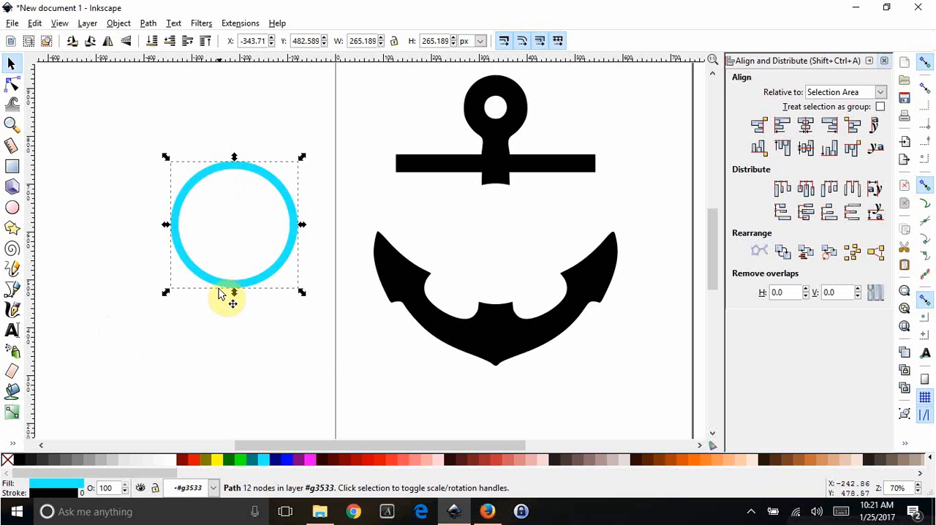
pyautogui.moveTo(220, 287); pyautogui.dragTo(484, 312)
pyautogui.keyDown('shift'); pyautogui.click(485, 345); pyautogui.keyUp('shift')
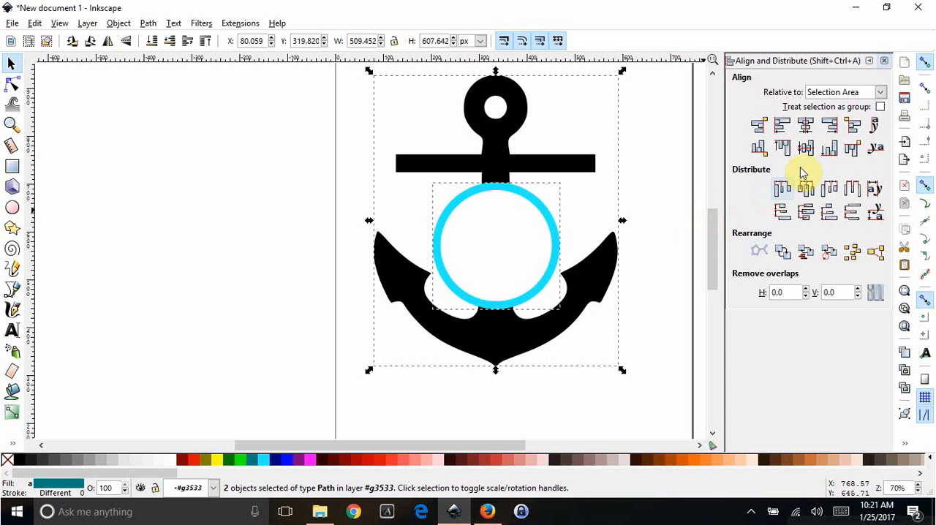
pyautogui.click(807, 129)
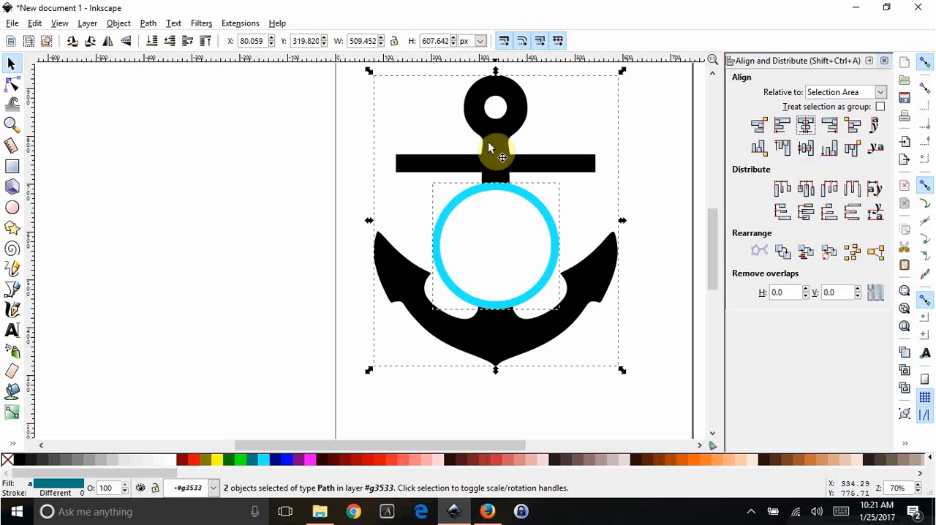
# - Merge the ring and the anchor into one path with Union and set the result beside the page
pyautogui.click(148, 23)
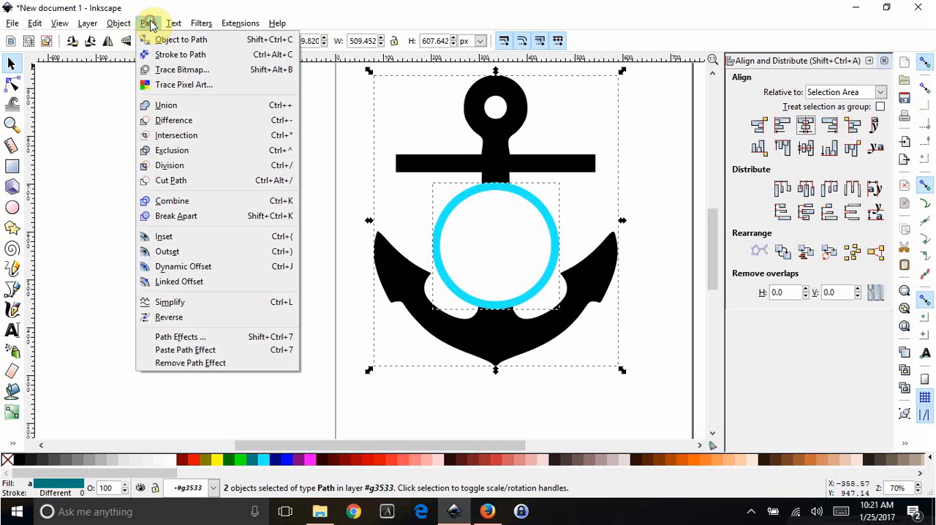
pyautogui.click(165, 106)
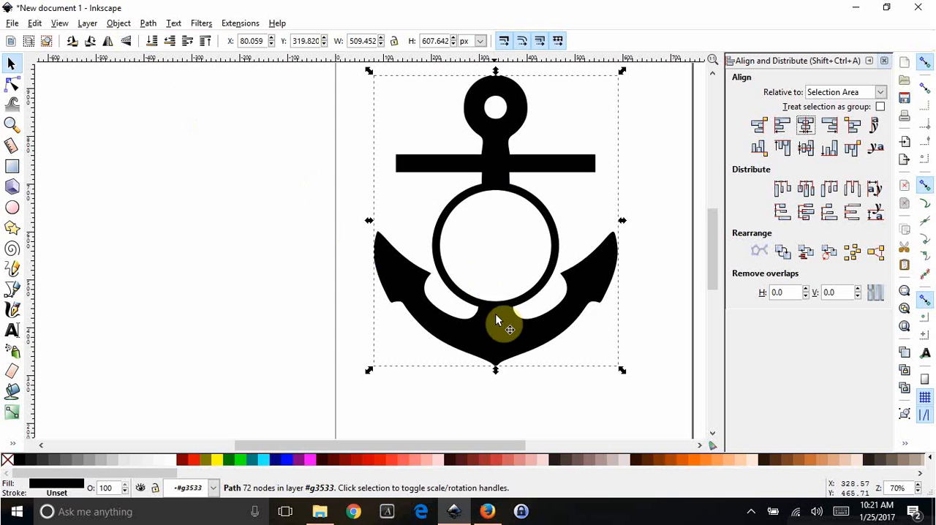
pyautogui.moveTo(512, 327); pyautogui.dragTo(213, 334)
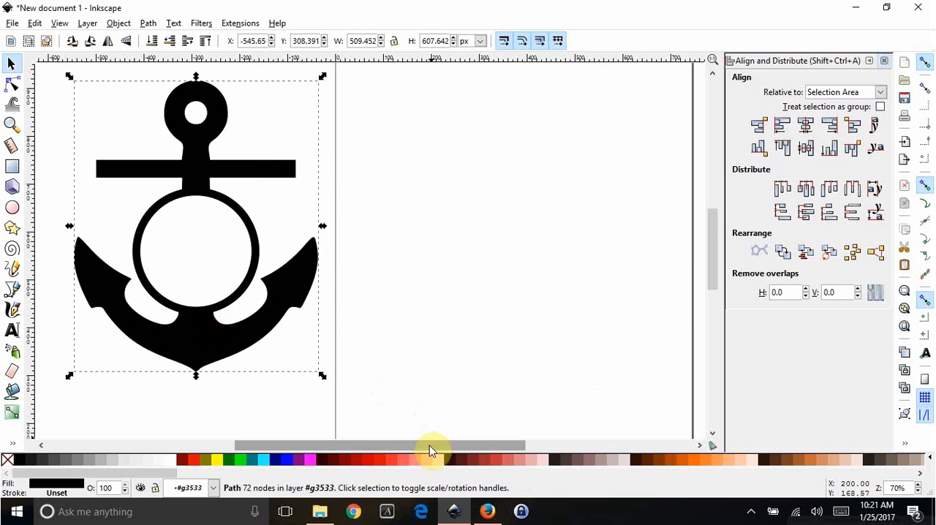
# - Bring the red RSJ monogram image onto the page
pyautogui.moveTo(382, 447); pyautogui.dragTo(313, 323)
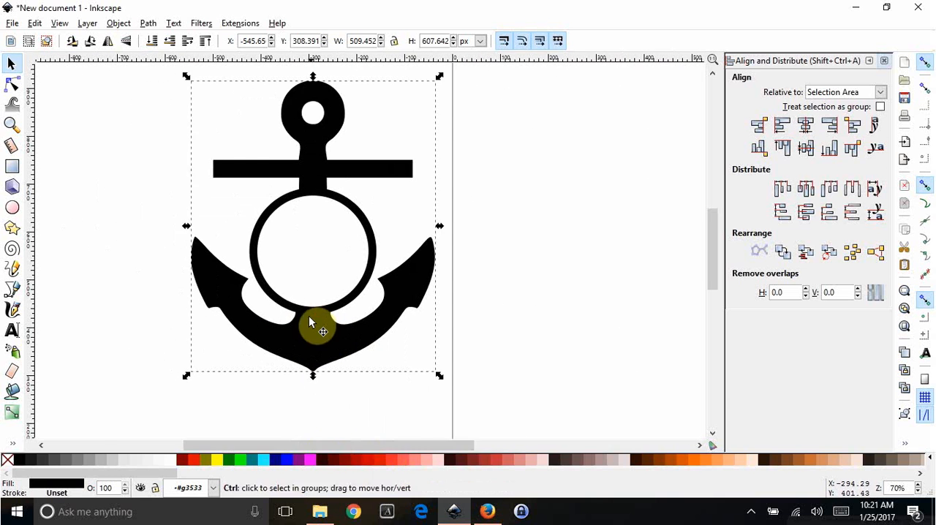
pyautogui.scroll(-2, 310, 317)
pyautogui.scroll(-1, 220, 370)
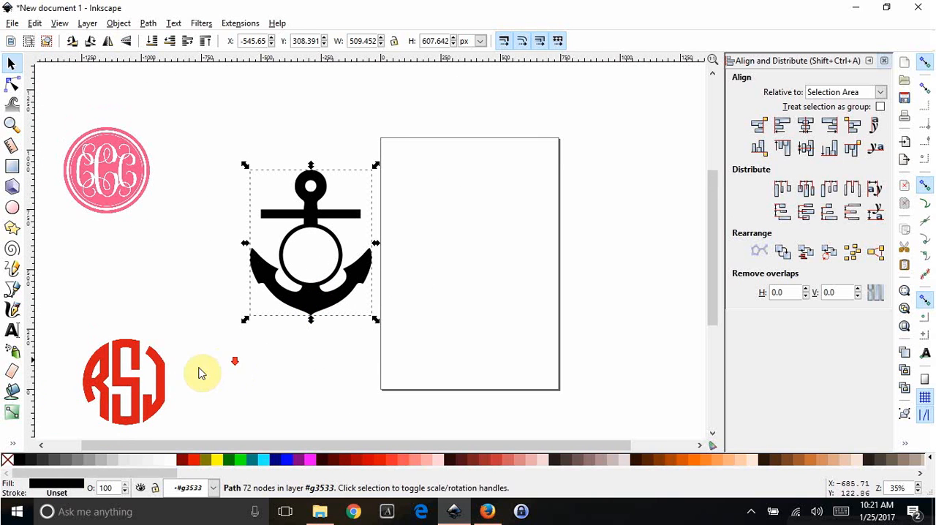
pyautogui.click(155, 383)
pyautogui.moveTo(155, 398); pyautogui.dragTo(503, 266)
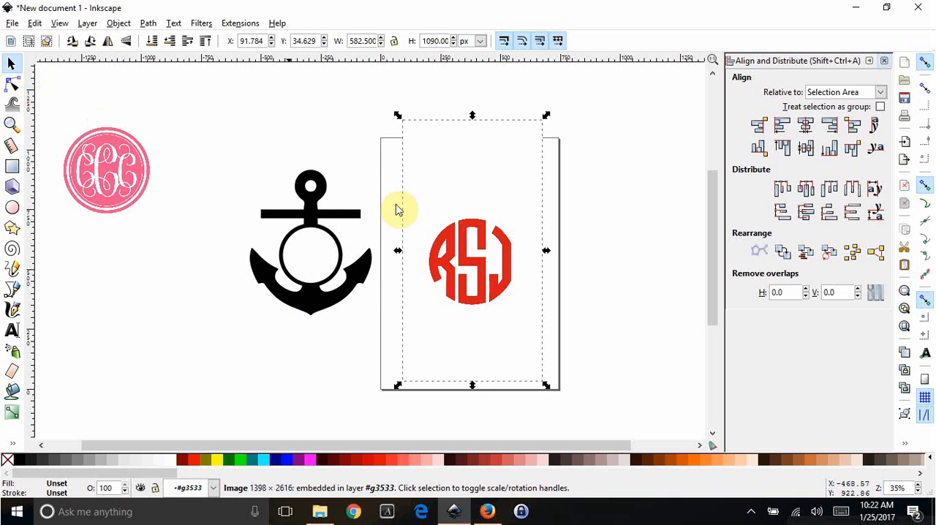
# - Trace the RSJ monogram bitmap into a path with a 2-scan Colors trace
pyautogui.click(495, 272)
pyautogui.click(11, 86)
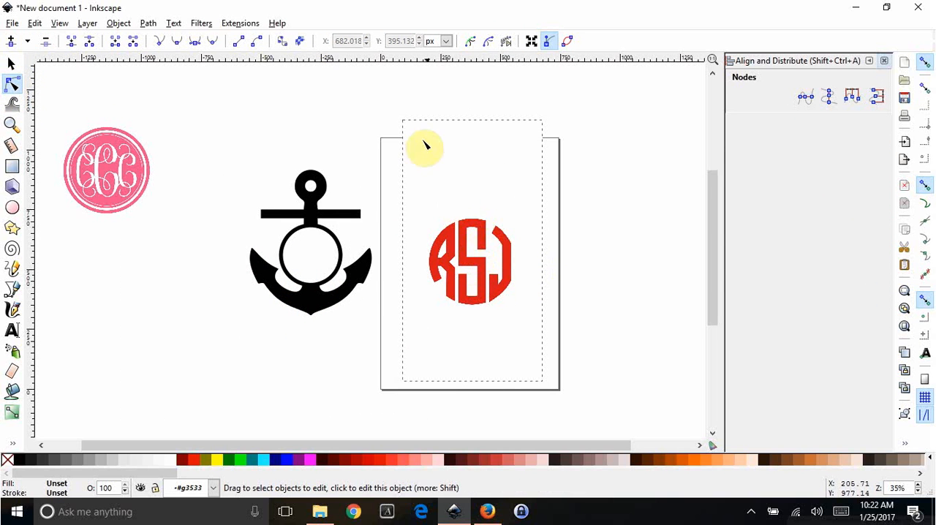
pyautogui.click(12, 66)
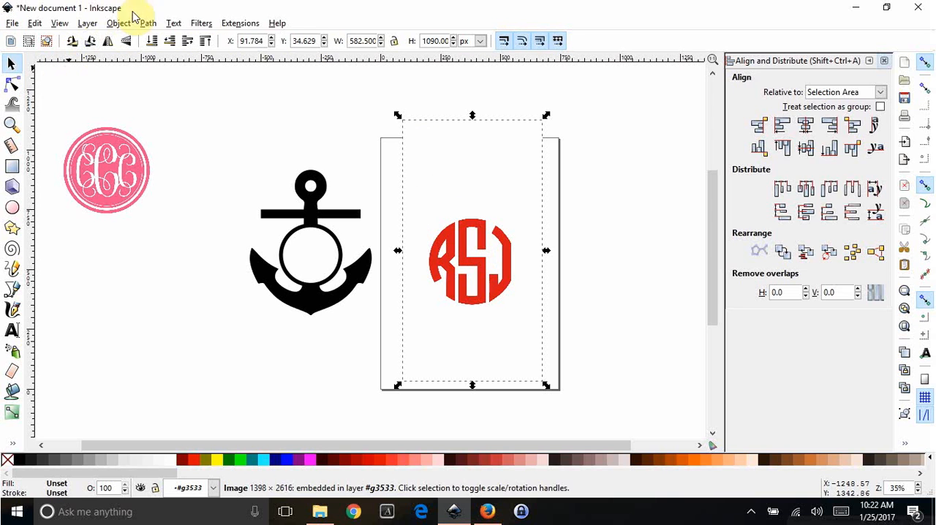
pyautogui.click(146, 25)
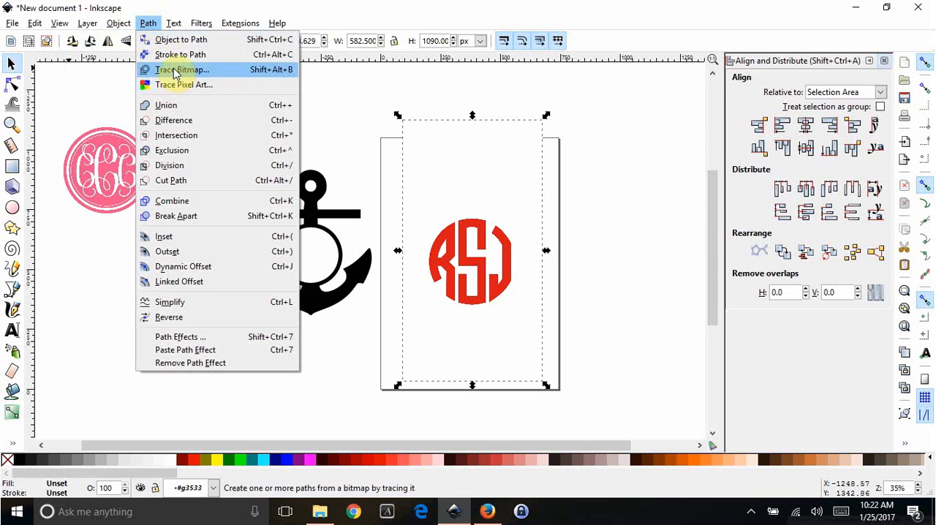
pyautogui.click(168, 68)
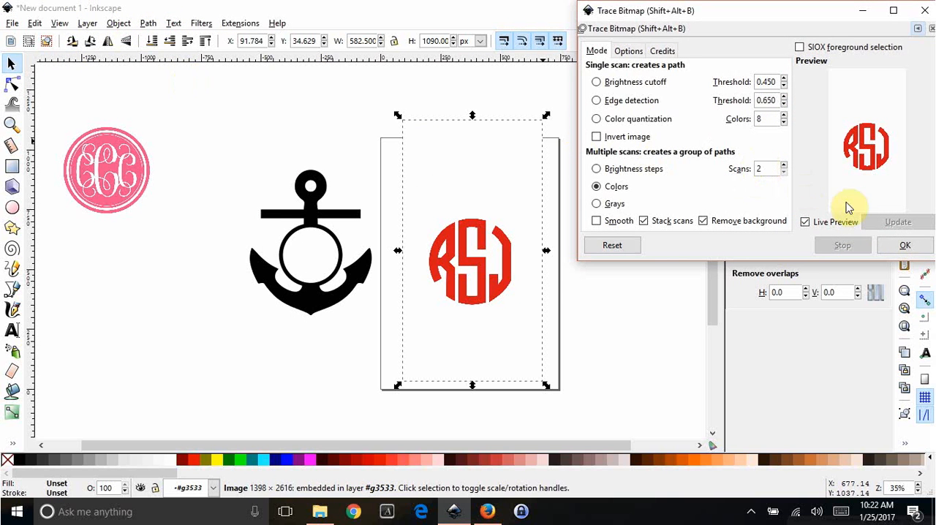
pyautogui.click(904, 243)
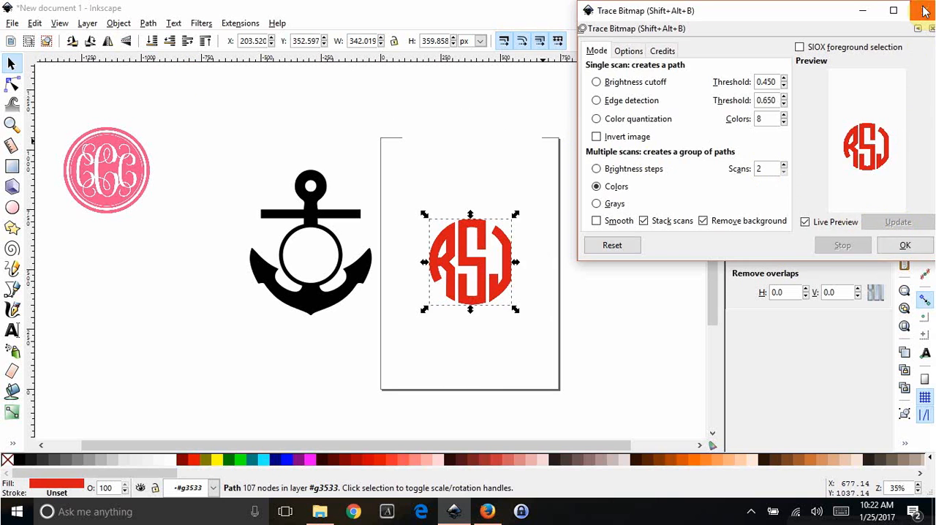
pyautogui.click(925, 11)
# - Move the traced RSJ monogram onto the anchor and delete the original bitmap
pyautogui.moveTo(484, 230); pyautogui.dragTo(357, 231)
pyautogui.moveTo(462, 251)
pyautogui.mouseDown()
pyautogui.moveTo(512, 241)
pyautogui.moveTo(519, 252)
pyautogui.mouseUp()
pyautogui.press('Delete')
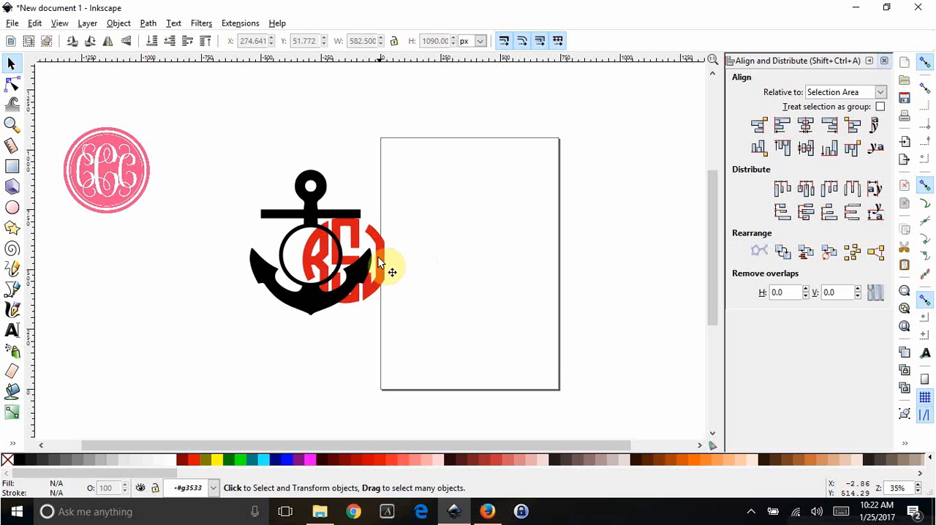
# - Shrink the RSJ monogram to about 188 by 198 px and fit it inside the anchor's ring
pyautogui.moveTo(386, 263); pyautogui.dragTo(365, 250)
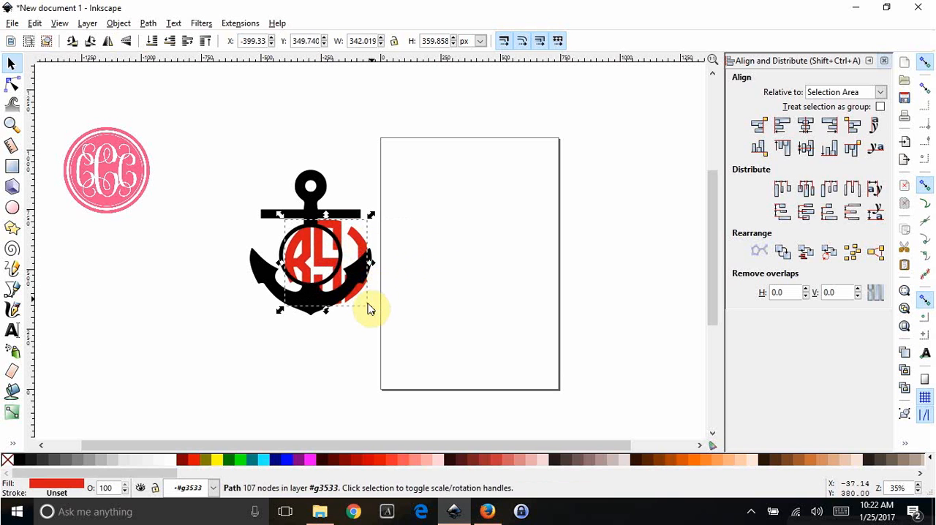
pyautogui.moveTo(371, 313); pyautogui.dragTo(315, 269)
pyautogui.click(457, 286)
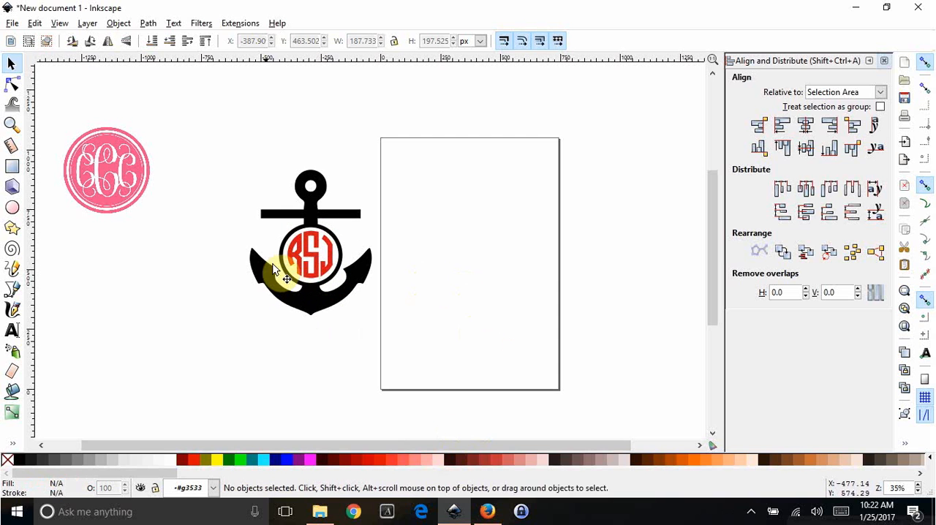
# - Group the anchor with the RSJ monogram and move the group farther away from the page
pyautogui.moveTo(221, 135); pyautogui.dragTo(395, 373)
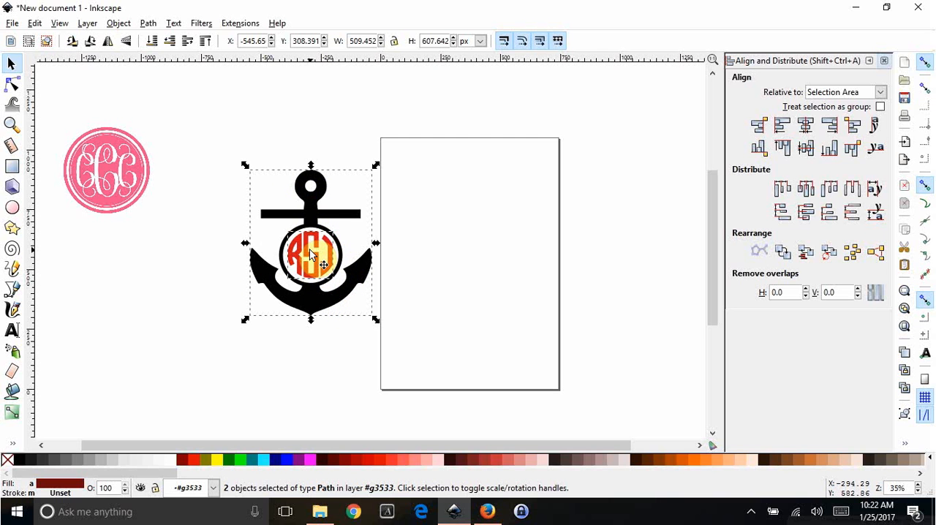
pyautogui.press('ctrl')
pyautogui.moveTo(310, 210); pyautogui.dragTo(244, 208)
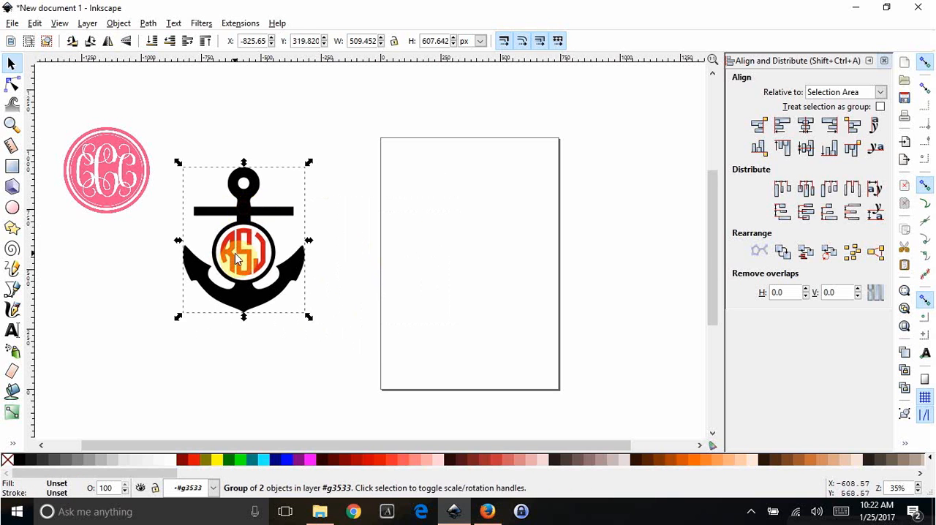
# - Move the pink circular monogram image farther away from the anchor design
pyautogui.press('Escape')
pyautogui.moveTo(245, 250); pyautogui.dragTo(412, 268)
pyautogui.hotkey('ctrl', 'z')
pyautogui.moveTo(156, 151); pyautogui.dragTo(127, 102)
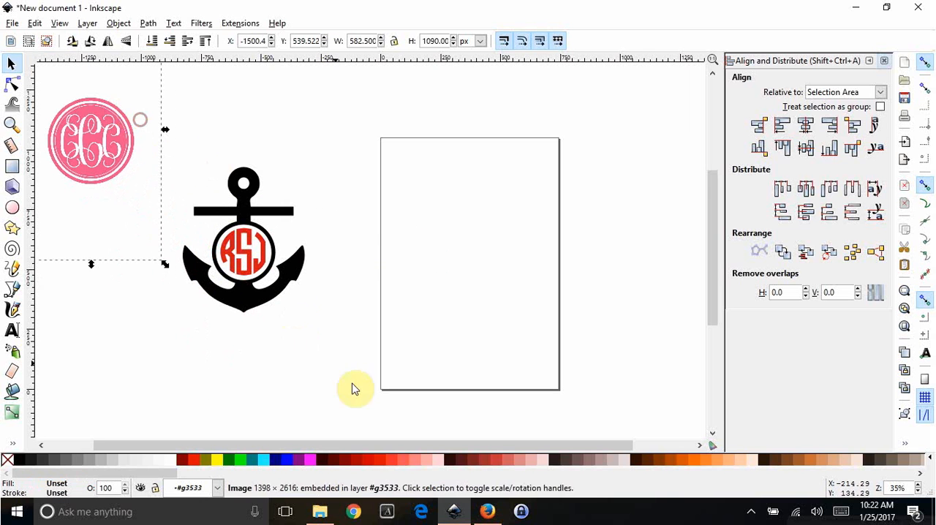
# - Group the RSJ monogram and the anchor again and move them below the pink monogram
pyautogui.moveTo(286, 304); pyautogui.dragTo(171, 130)
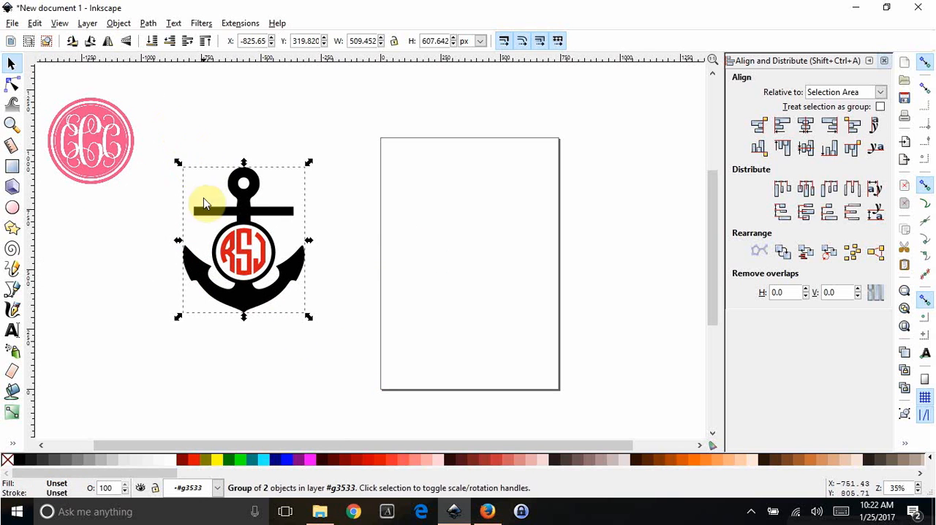
pyautogui.press('Escape')
pyautogui.click(256, 252)
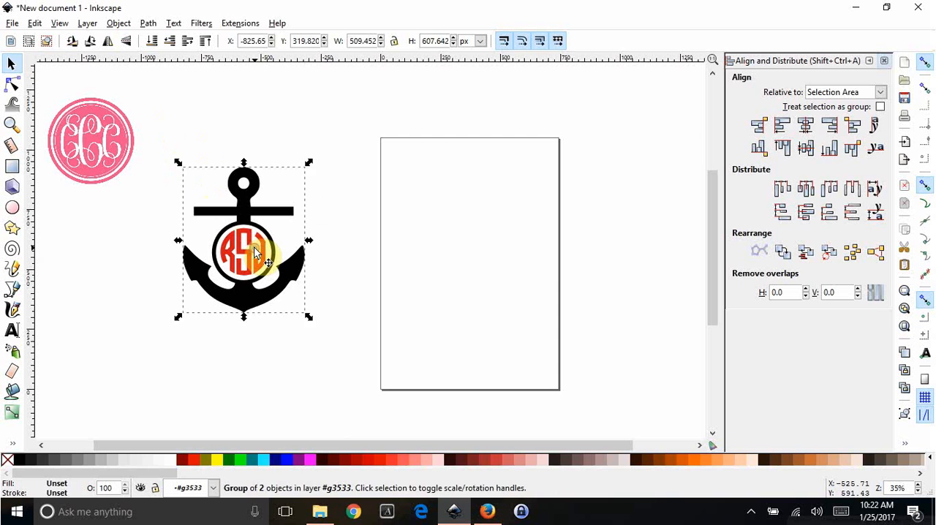
pyautogui.press('Escape')
pyautogui.click(247, 255)
pyautogui.press('Escape')
pyautogui.keyDown('ctrl'); pyautogui.click(247, 254); pyautogui.keyUp('ctrl')
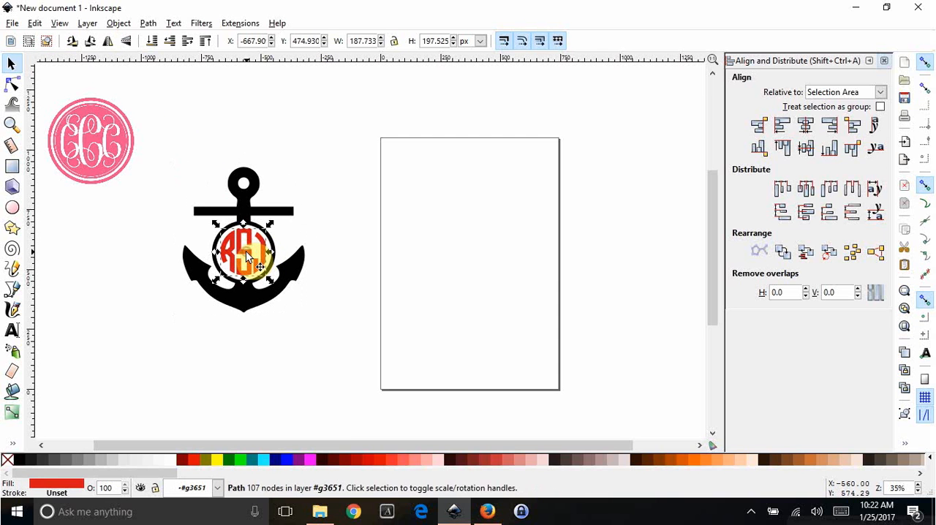
pyautogui.keyDown('shift'); pyautogui.click(247, 200); pyautogui.keyUp('shift')
pyautogui.hotkey('ctrl', 'g')
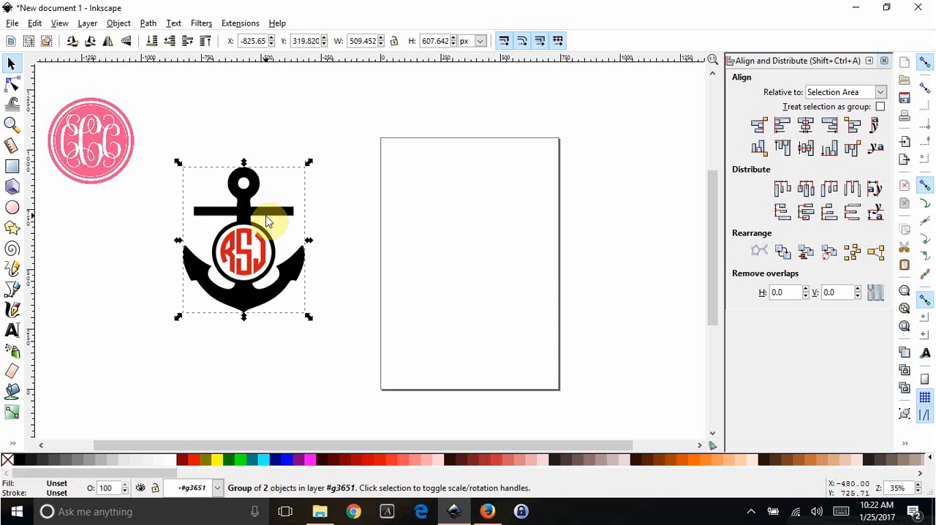
pyautogui.moveTo(268, 222); pyautogui.dragTo(128, 278)
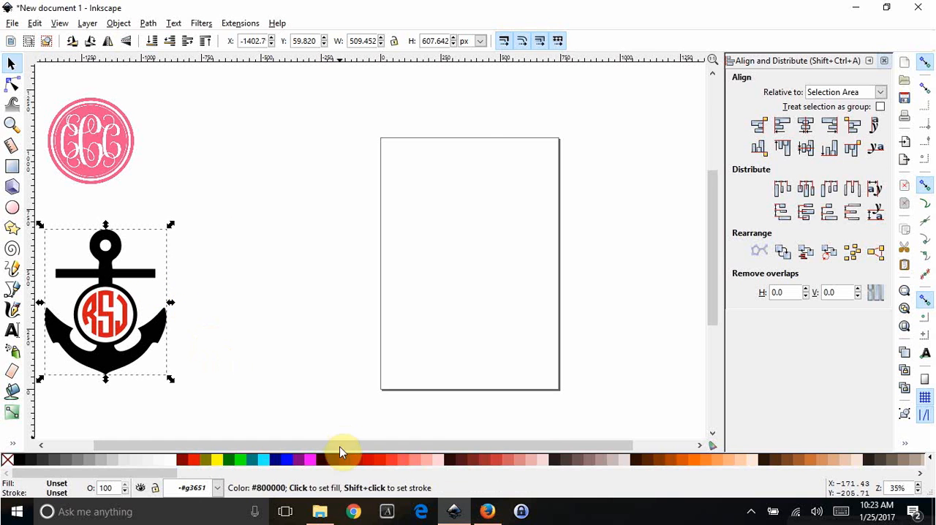
# - Switch to Firefox, search the web for "clipart minnie head" and open the image of the black head with the solid pink bow
pyautogui.click(487, 514)
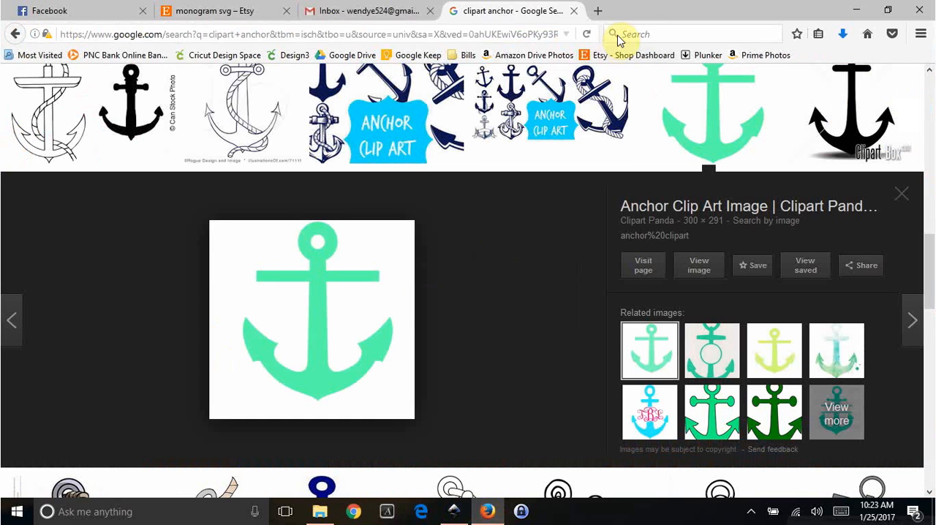
pyautogui.write('clipat')
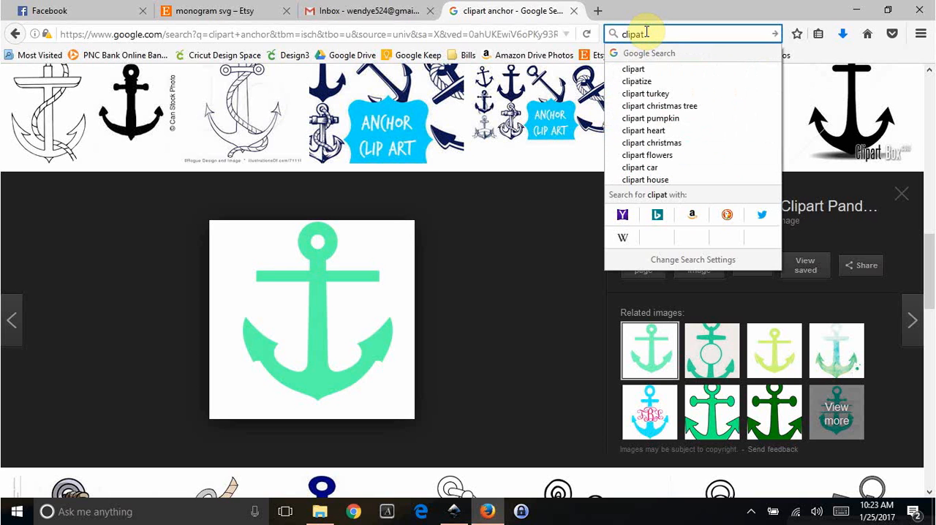
pyautogui.press('BackSpace')
pyautogui.write('rt')
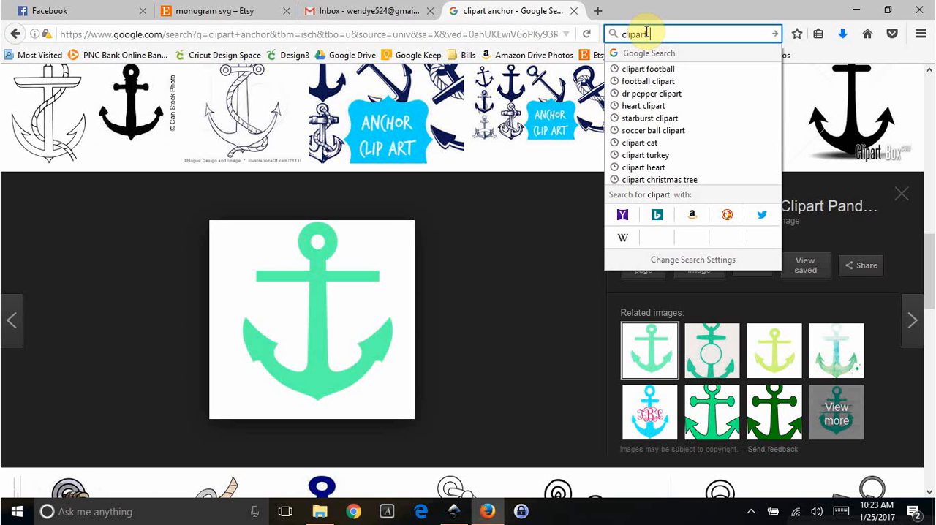
pyautogui.write(' minnie head')
pyautogui.press('Return')
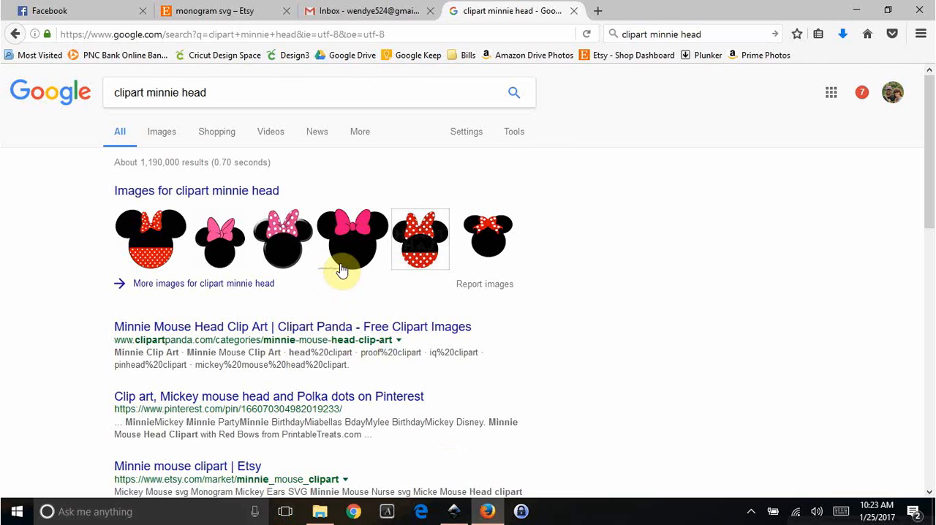
pyautogui.click(341, 269)
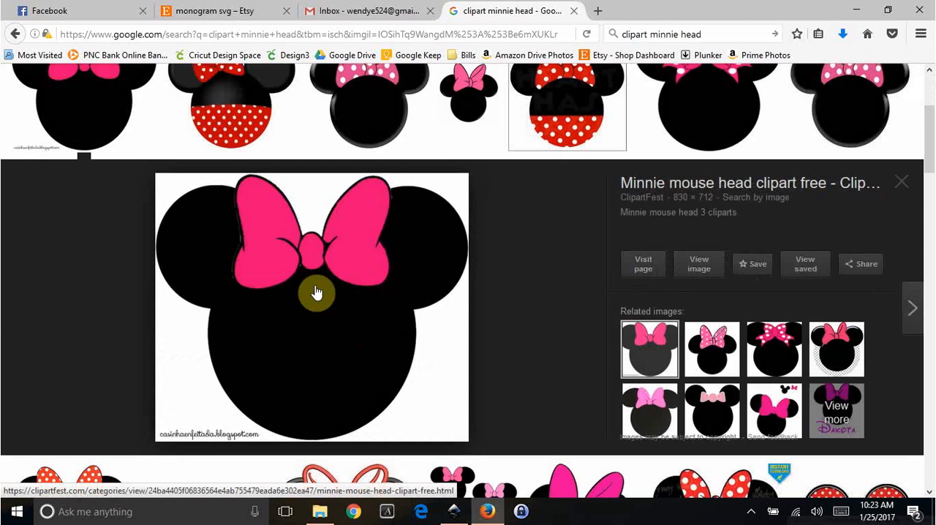
# - Copy the Minnie head image, paste it into the Inkscape drawing and move it up over the page
pyautogui.rightClick(305, 311)
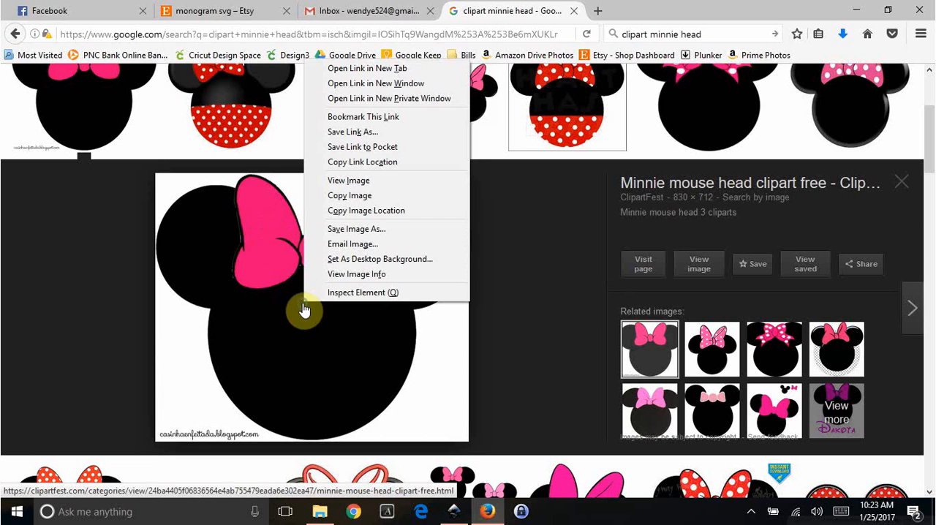
pyautogui.click(350, 196)
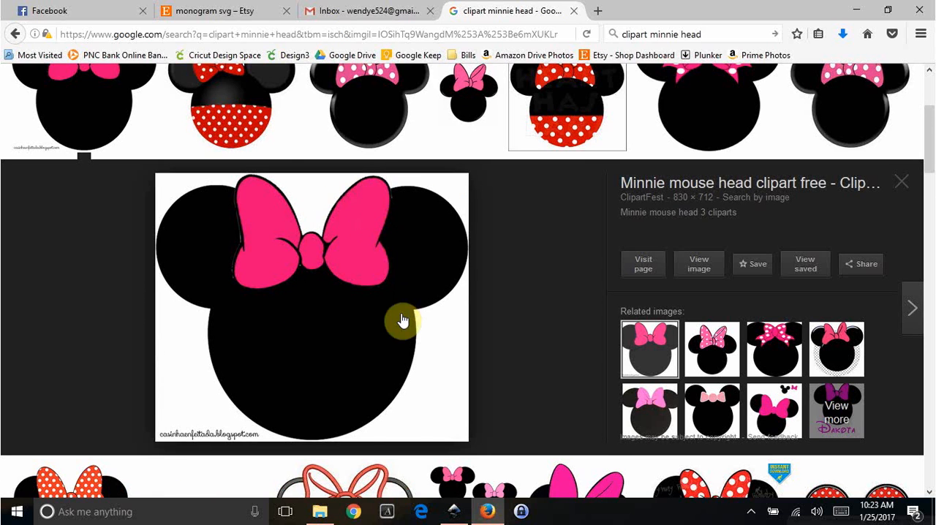
pyautogui.hotkey('alt', 'Tab')
pyautogui.rightClick(400, 274)
pyautogui.click(421, 354)
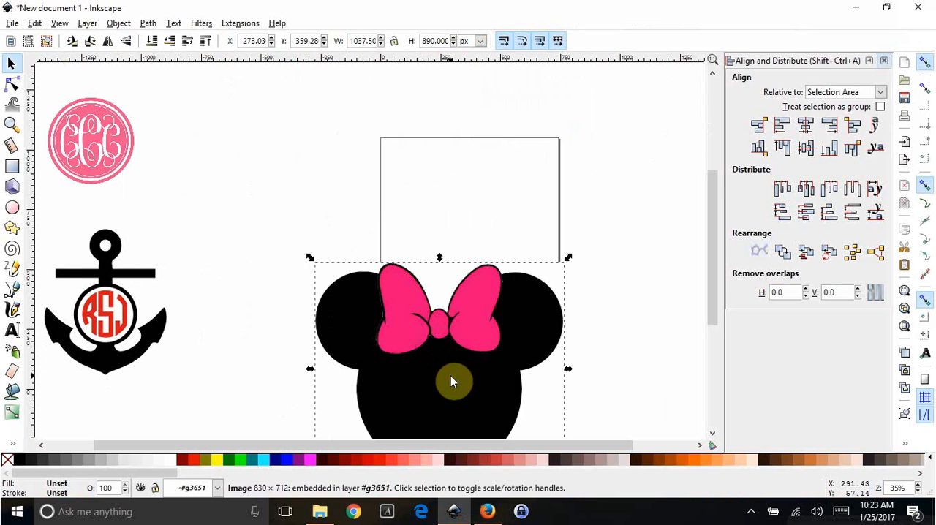
pyautogui.moveTo(452, 375); pyautogui.dragTo(483, 280)
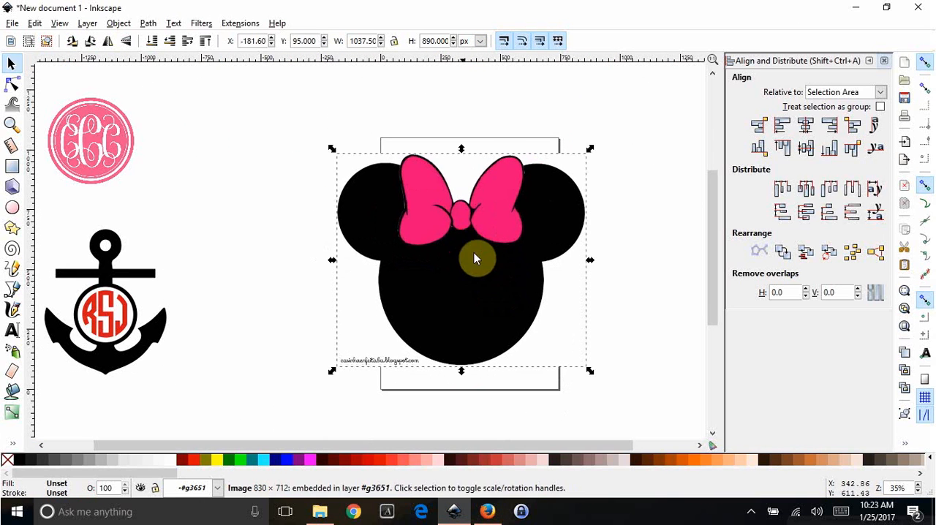
# - Trace the Minnie head bitmap in colors using 3 scans
pyautogui.click(148, 24)
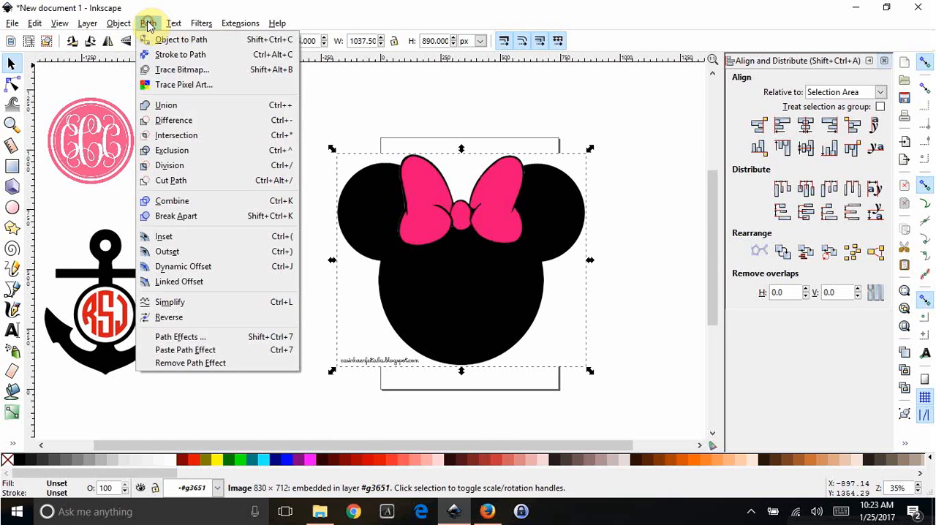
pyautogui.click(179, 71)
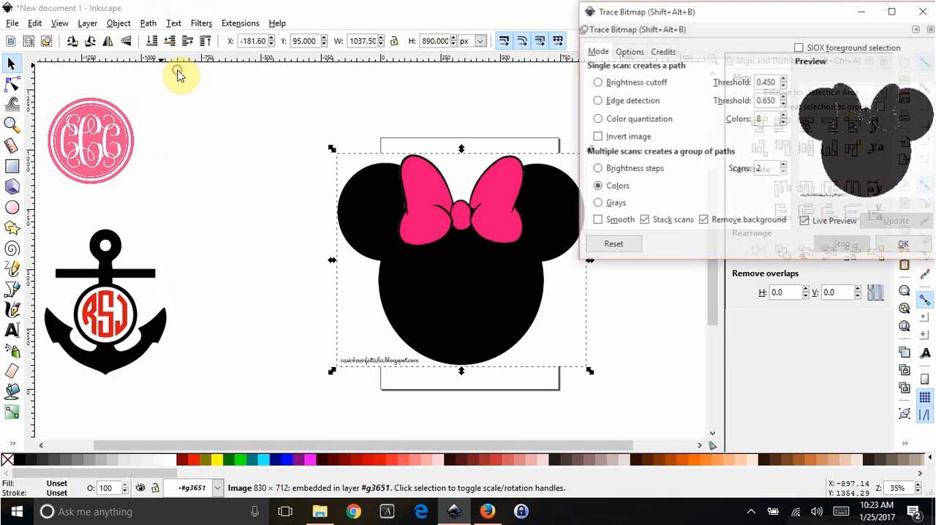
pyautogui.click(783, 165)
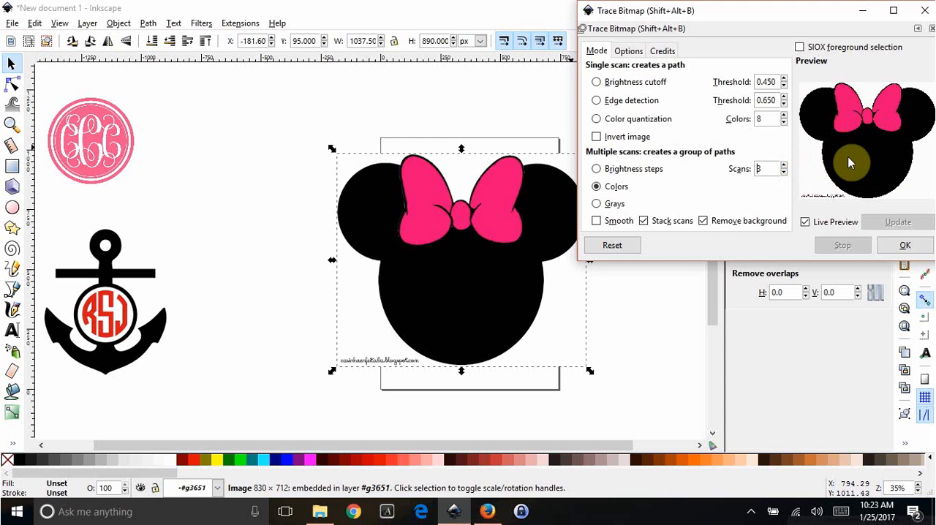
pyautogui.click(905, 247)
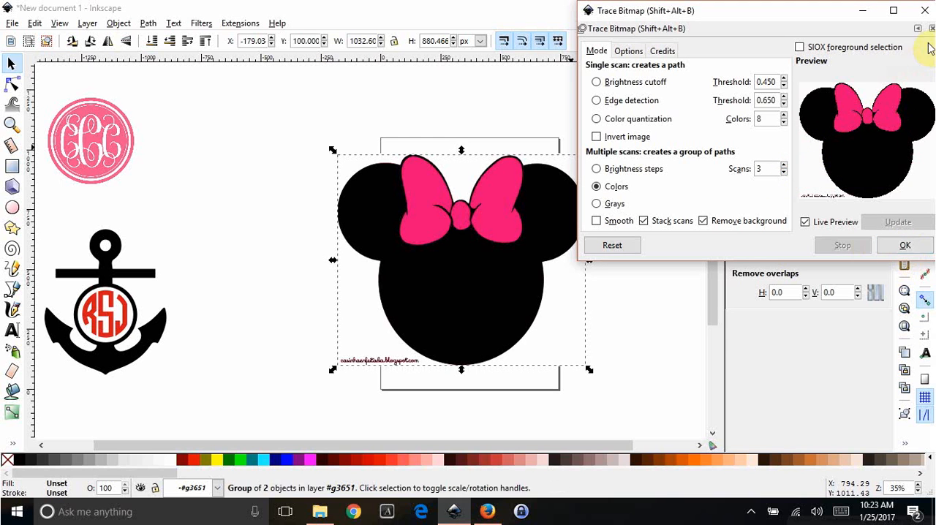
pyautogui.click(924, 11)
# - Separate the trace from the original image and delete the original, then shrink the trace to about 715 by 610 px on the page
pyautogui.moveTo(512, 247)
pyautogui.mouseDown()
pyautogui.moveTo(522, 258)
pyautogui.moveTo(587, 256)
pyautogui.mouseUp()
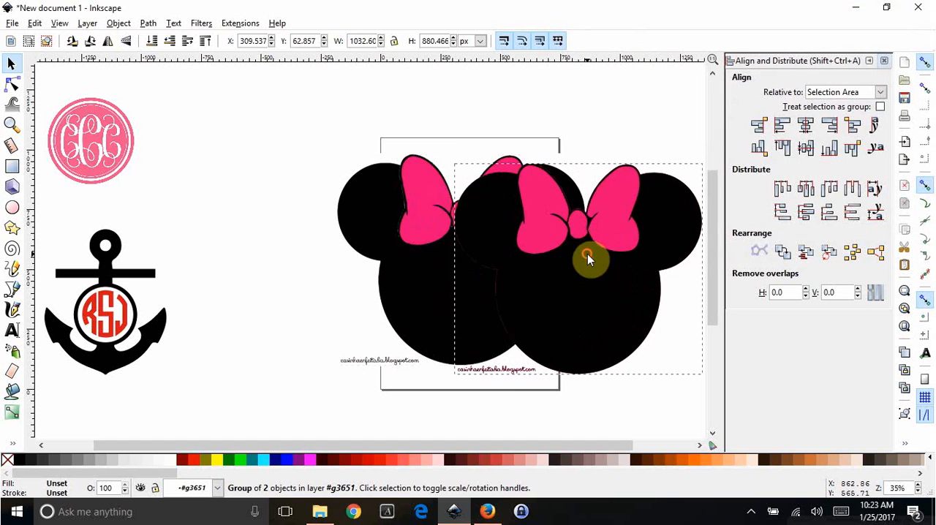
pyautogui.moveTo(416, 231); pyautogui.dragTo(313, 184)
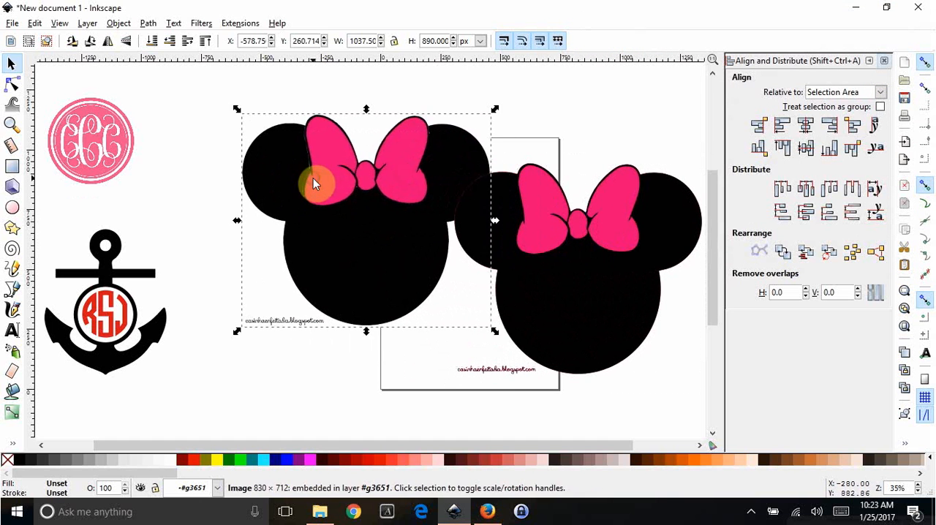
pyautogui.moveTo(578, 258); pyautogui.dragTo(483, 250)
pyautogui.moveTo(608, 365); pyautogui.dragTo(543, 306)
pyautogui.moveTo(475, 248); pyautogui.dragTo(492, 258)
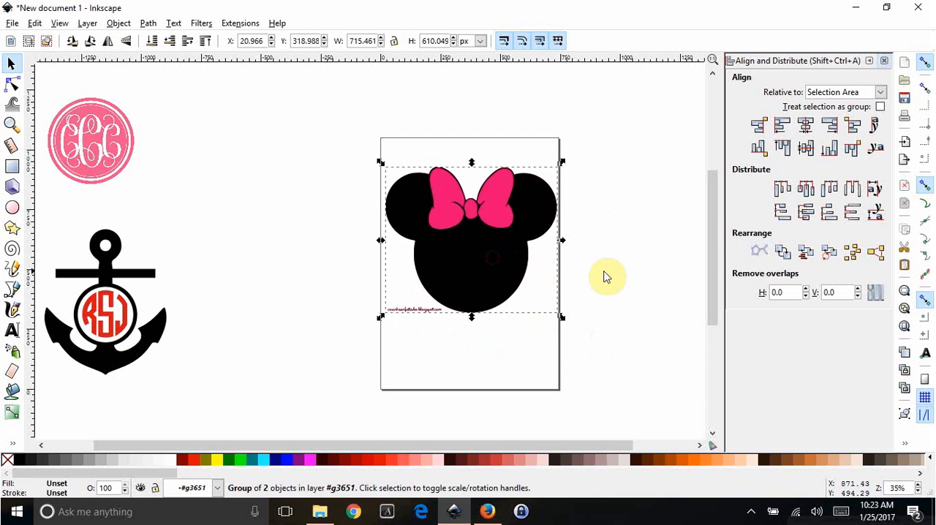
# - Enter the traced group, move its black layer beside the page and fill the pink silhouette with black
pyautogui.moveTo(534, 444); pyautogui.dragTo(570, 444)
pyautogui.click(541, 307)
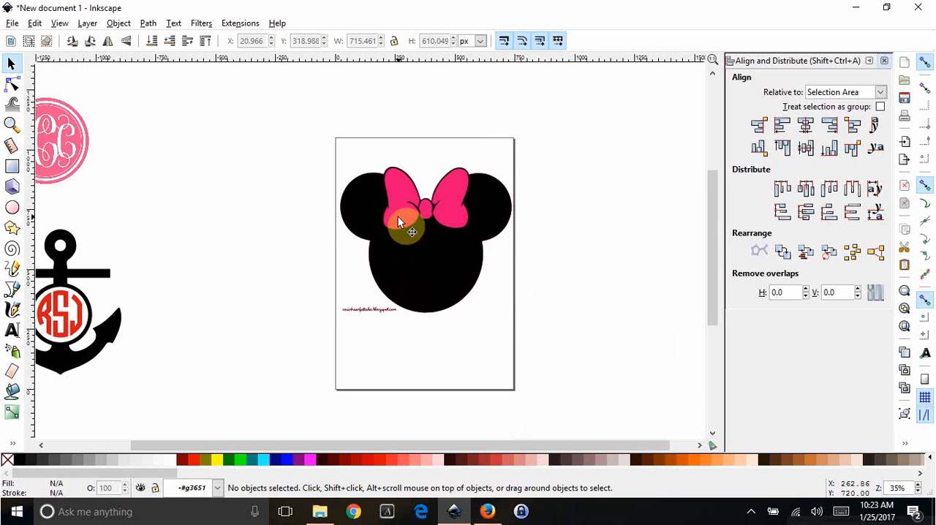
pyautogui.doubleClick(429, 264)
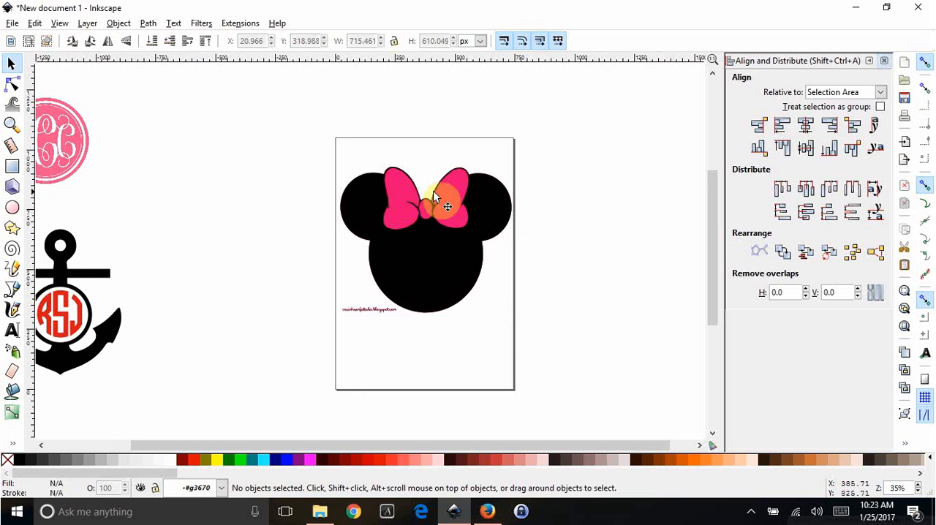
pyautogui.moveTo(422, 258); pyautogui.dragTo(610, 263)
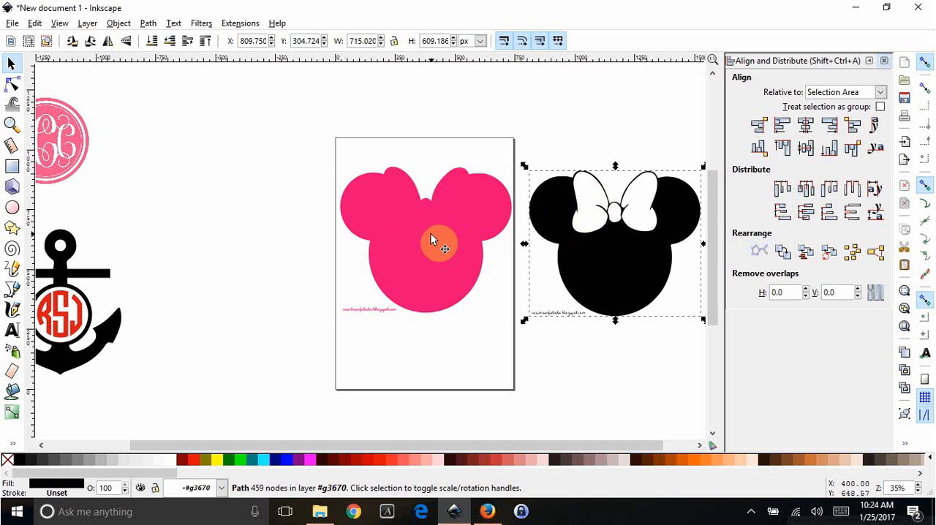
pyautogui.click(431, 233)
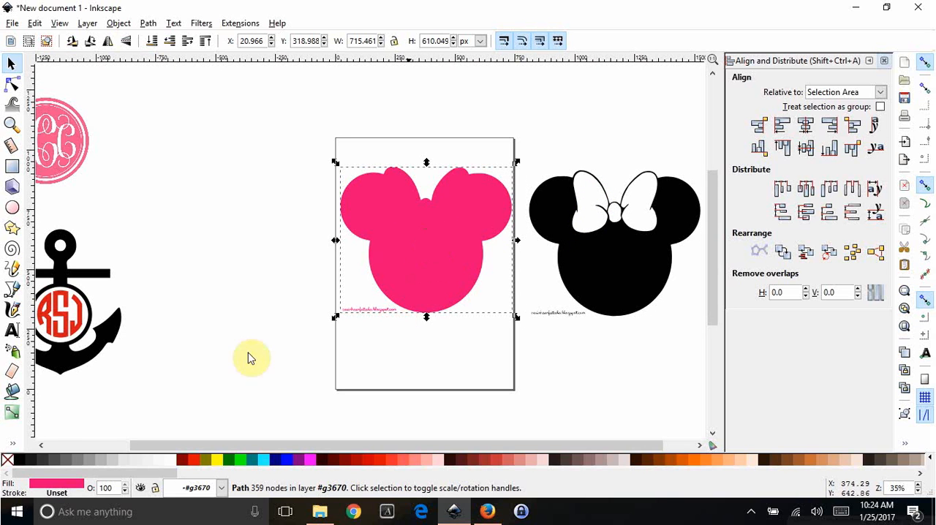
pyautogui.click(20, 460)
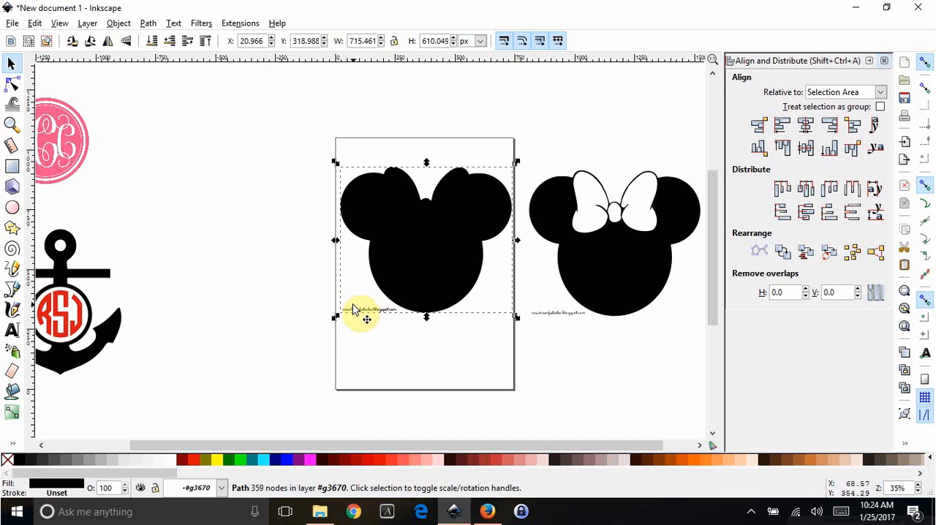
# - Delete all nodes of the website watermark text from the black silhouette on the page
pyautogui.keyDown('ctrl'); pyautogui.scroll(2, 453, 302); pyautogui.keyUp('ctrl')
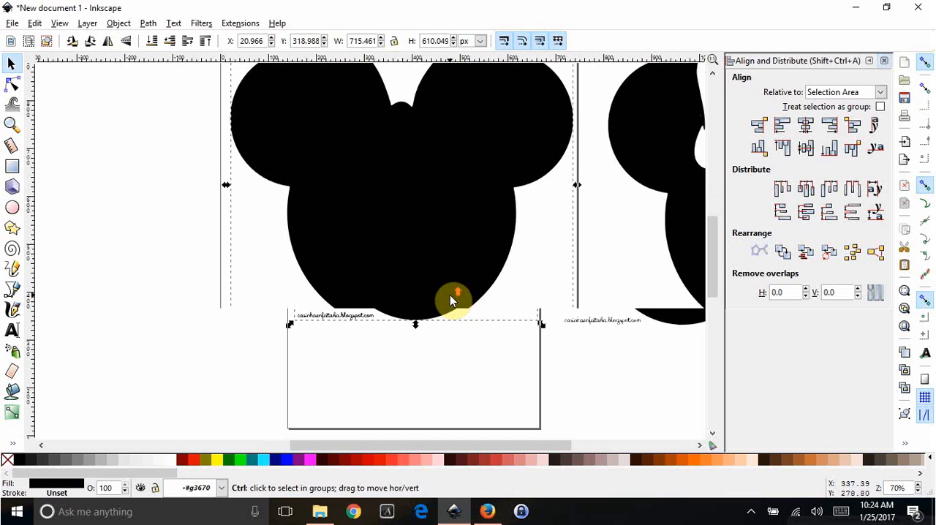
pyautogui.click(12, 86)
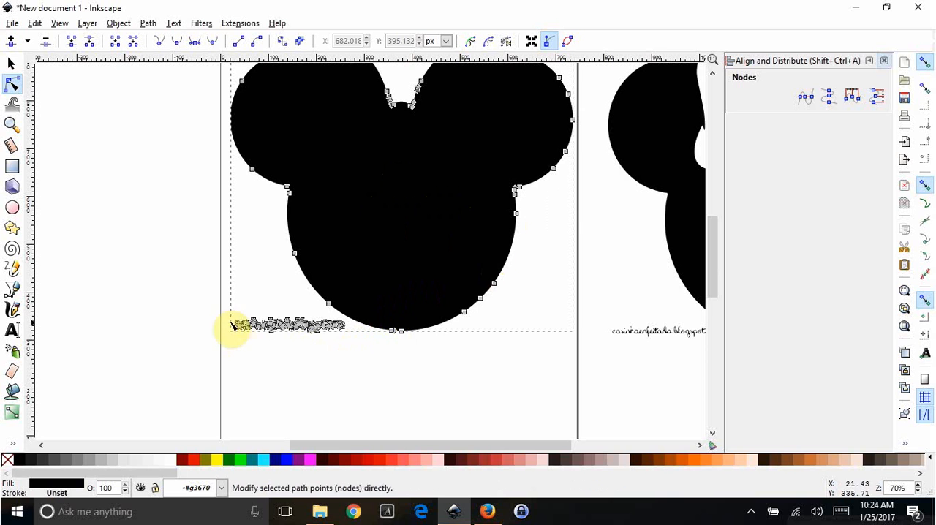
pyautogui.moveTo(216, 313); pyautogui.dragTo(357, 354)
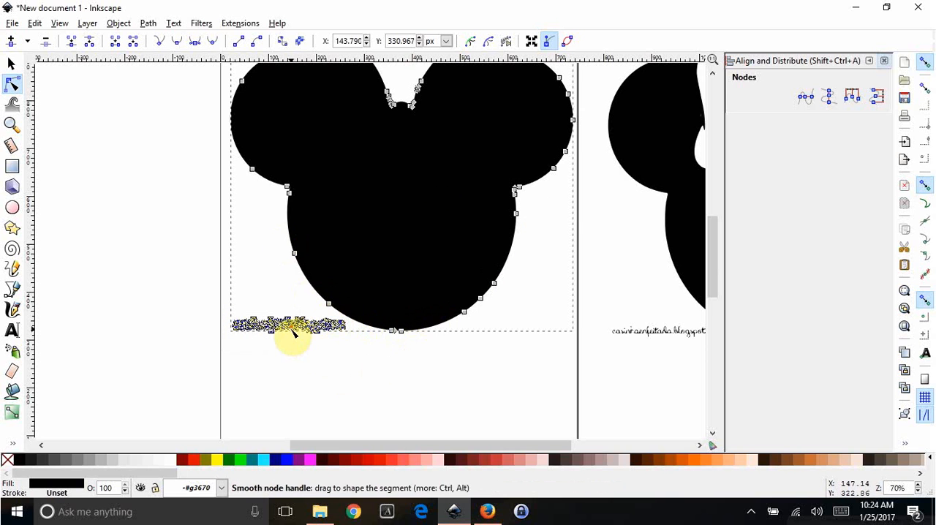
pyautogui.press('Delete')
pyautogui.scroll(-2, 305, 335)
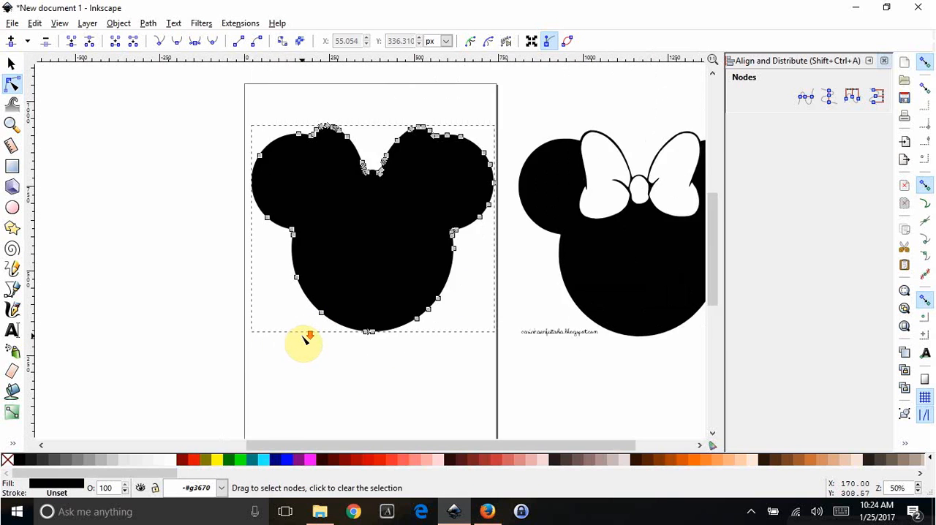
pyautogui.click(331, 356)
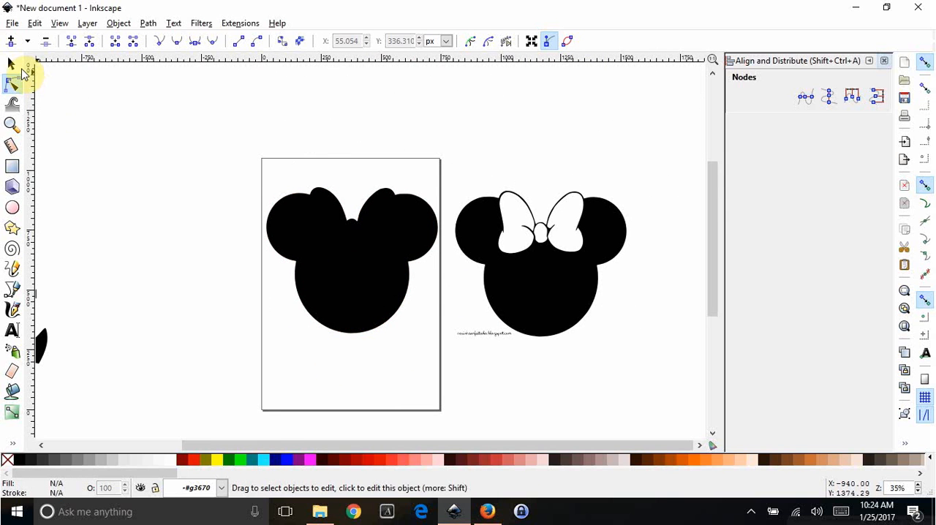
# - Fill both bow loops and the knot of the Minnie head beside the page with red using the paint bucket
pyautogui.click(13, 64)
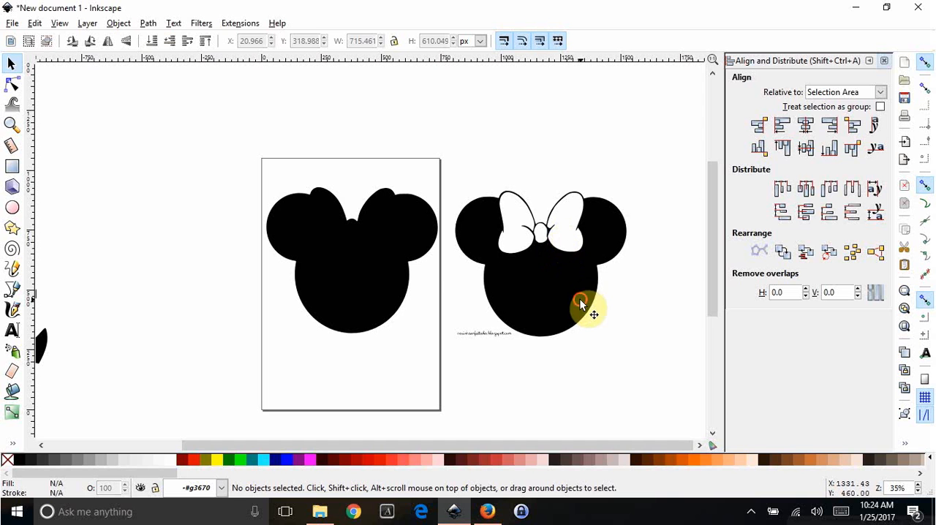
pyautogui.moveTo(583, 309)
pyautogui.mouseDown()
pyautogui.moveTo(510, 382)
pyautogui.moveTo(491, 385)
pyautogui.moveTo(549, 355)
pyautogui.moveTo(581, 309)
pyautogui.mouseUp()
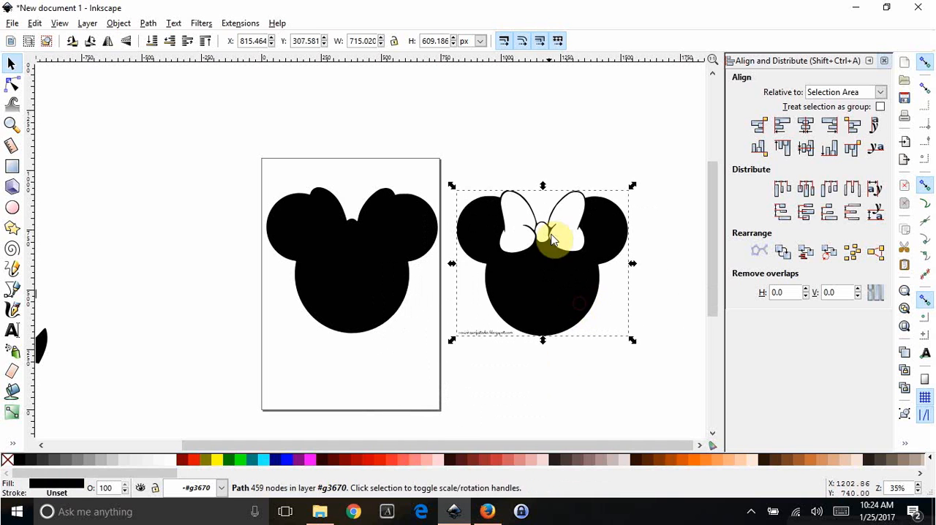
pyautogui.click(151, 211)
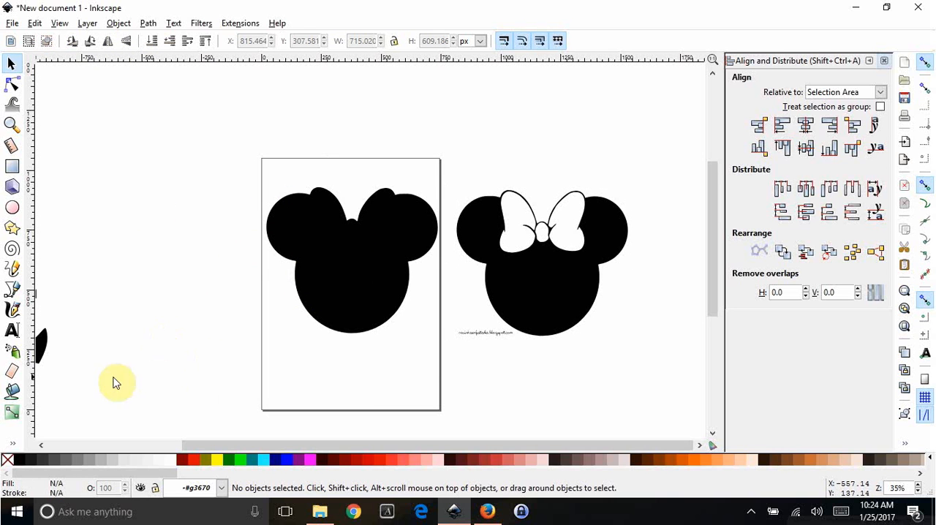
pyautogui.click(12, 394)
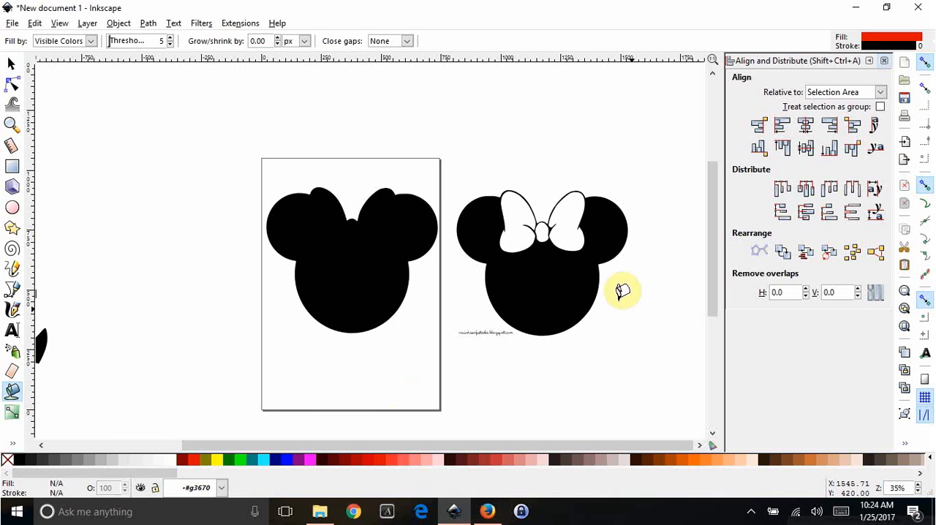
pyautogui.click(514, 208)
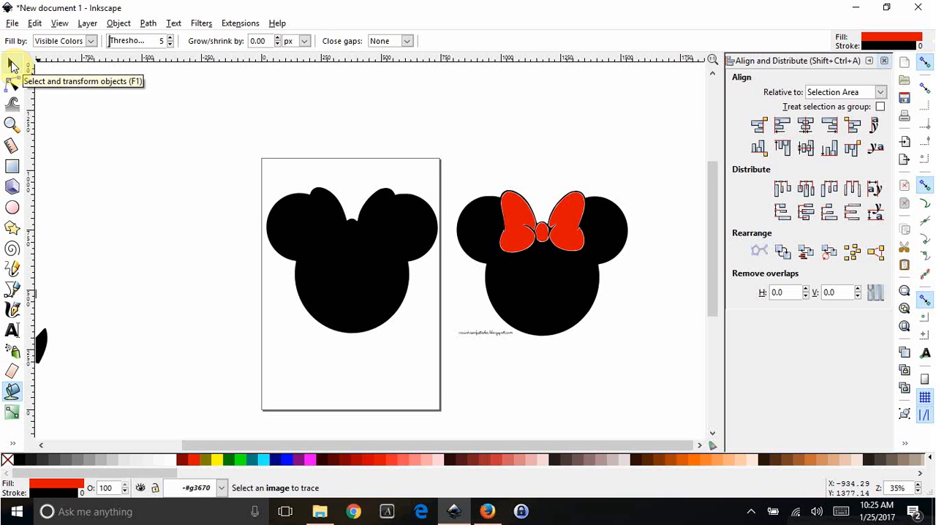
# - Select the three red bow pieces and unite them into one path with Union
pyautogui.click(12, 66)
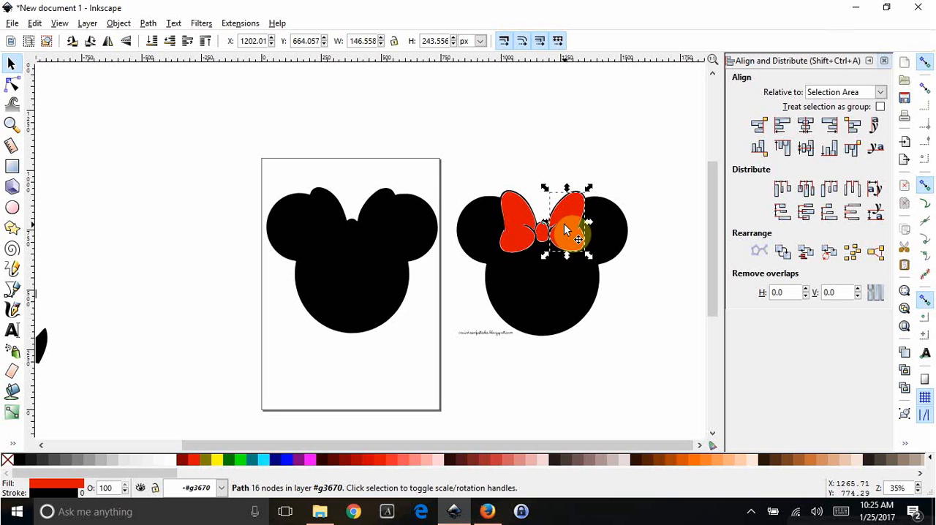
pyautogui.press('shift')
pyautogui.keyDown('shift'); pyautogui.click(514, 217); pyautogui.keyUp('shift')
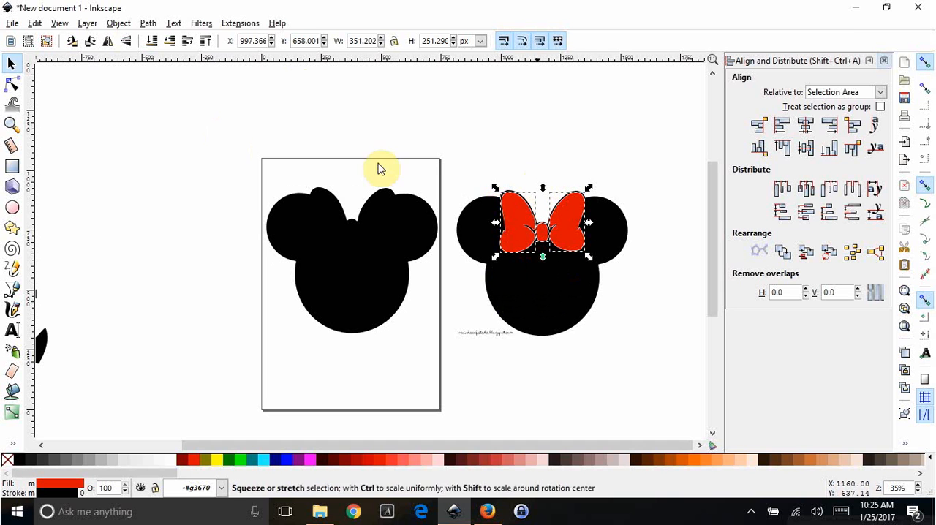
pyautogui.click(148, 25)
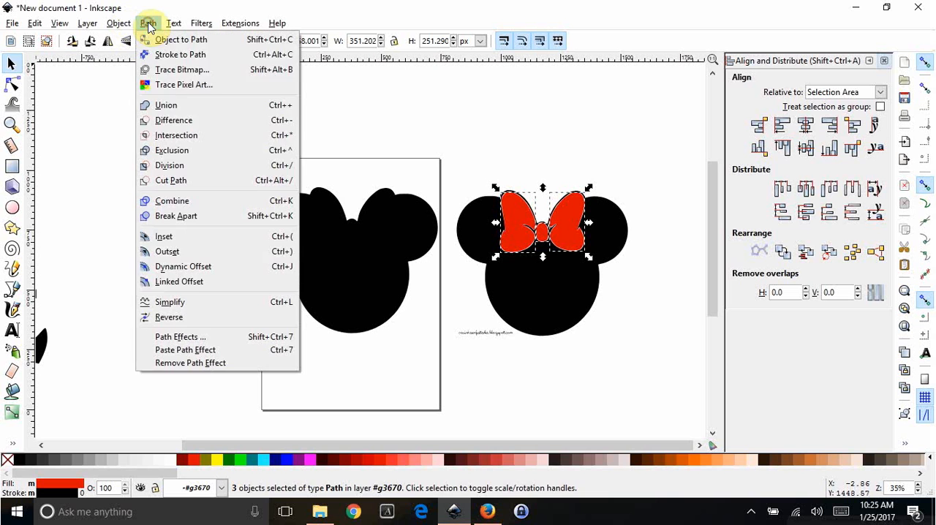
pyautogui.click(182, 107)
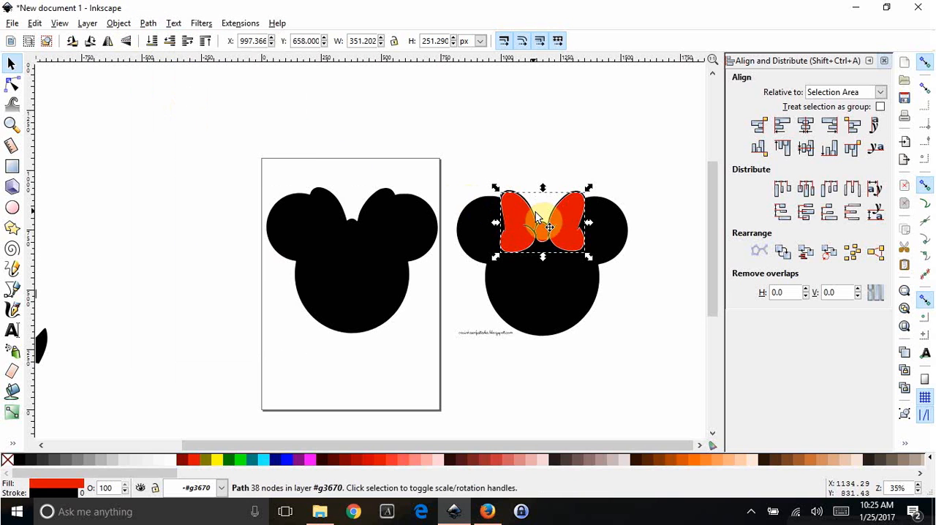
# - Move the red bow off the Minnie head beside the page, delete that head, and place the bow on the black silhouette
pyautogui.moveTo(566, 225); pyautogui.dragTo(542, 135)
pyautogui.moveTo(536, 269); pyautogui.dragTo(603, 318)
pyautogui.press('Delete')
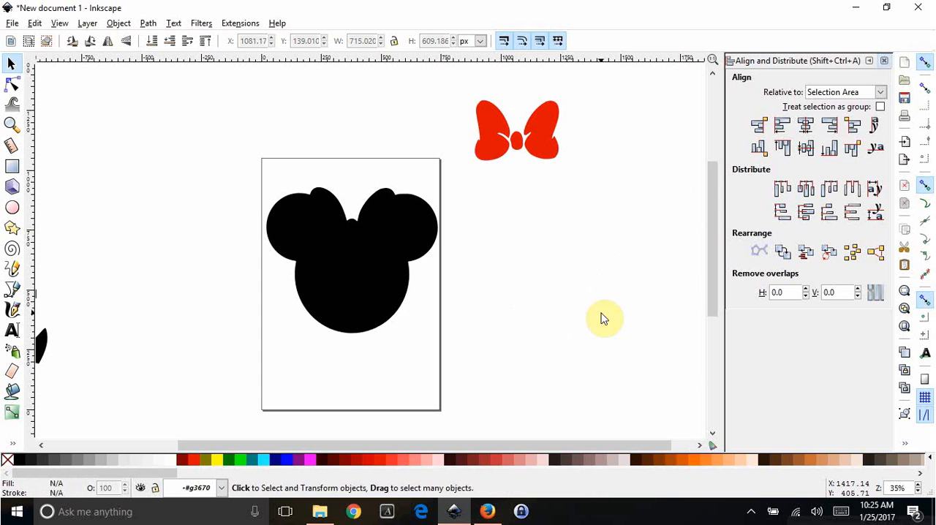
pyautogui.moveTo(550, 118); pyautogui.dragTo(379, 212)
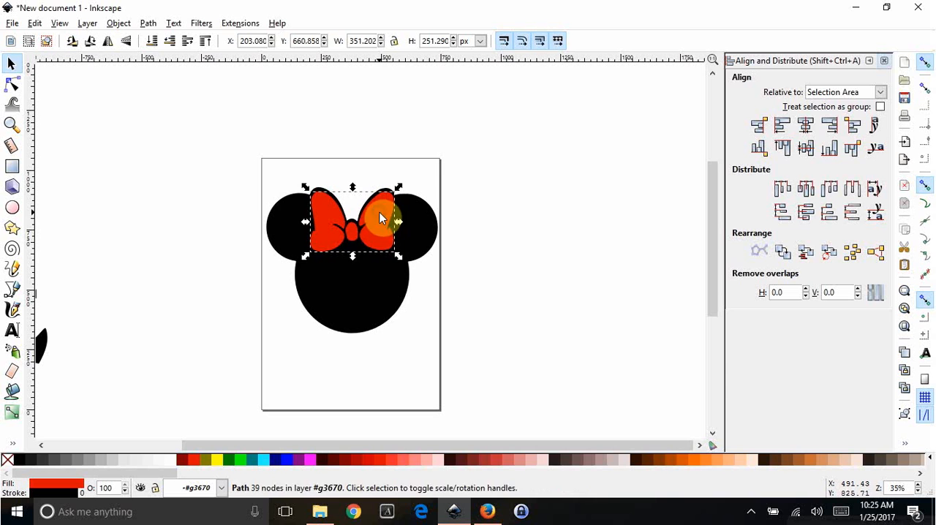
pyautogui.click(476, 244)
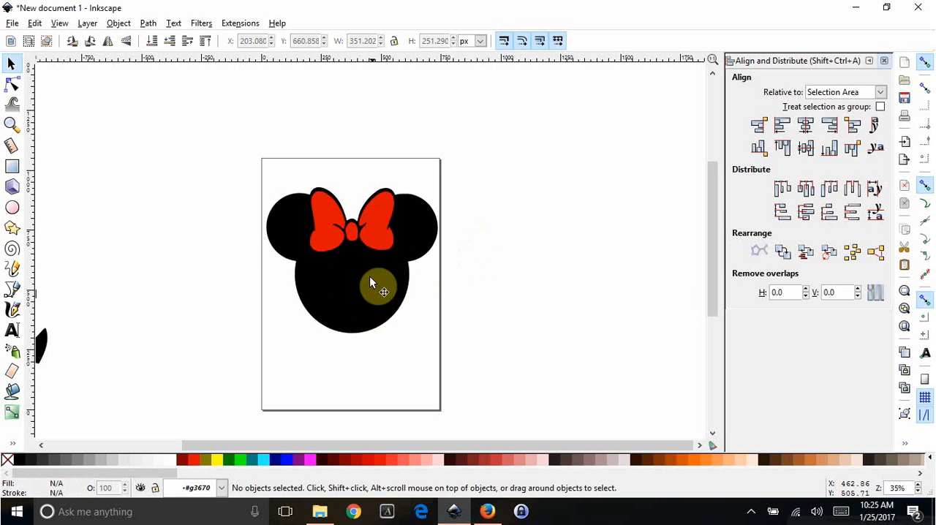
# - Draw a circle, move it onto the lower face of the Minnie silhouette and scale it to about 323 px
pyautogui.click(374, 305)
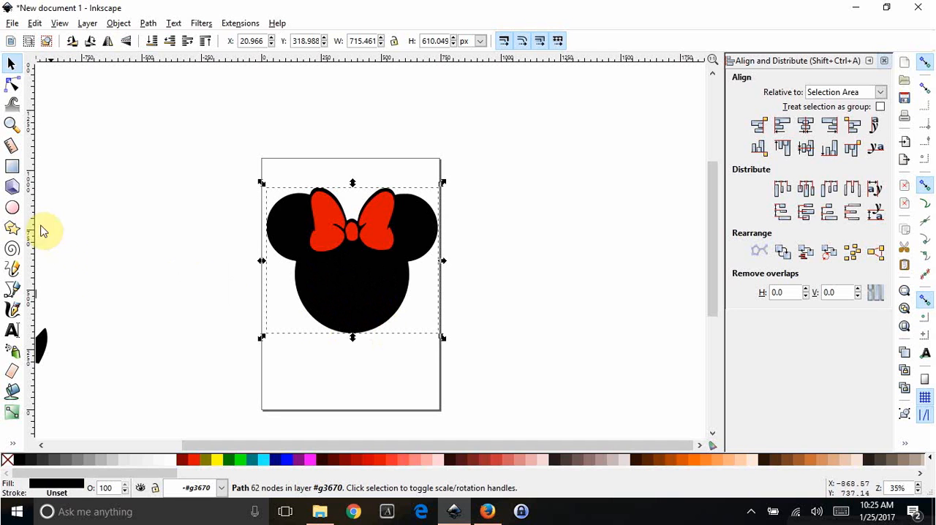
pyautogui.click(76, 193)
pyautogui.click(12, 206)
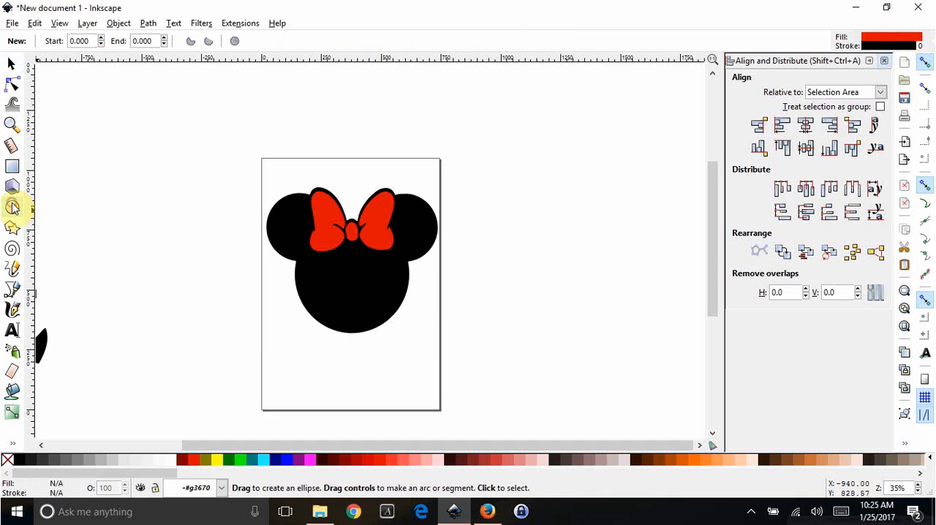
pyautogui.moveTo(451, 136); pyautogui.dragTo(548, 238)
pyautogui.click(14, 66)
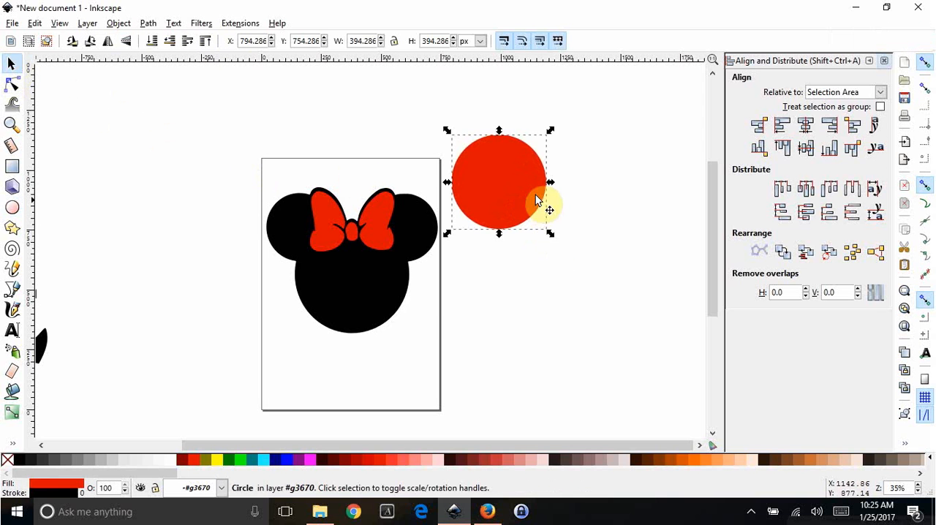
pyautogui.moveTo(501, 183); pyautogui.dragTo(353, 294)
pyautogui.moveTo(404, 349); pyautogui.dragTo(385, 330)
pyautogui.moveTo(351, 292); pyautogui.dragTo(368, 286)
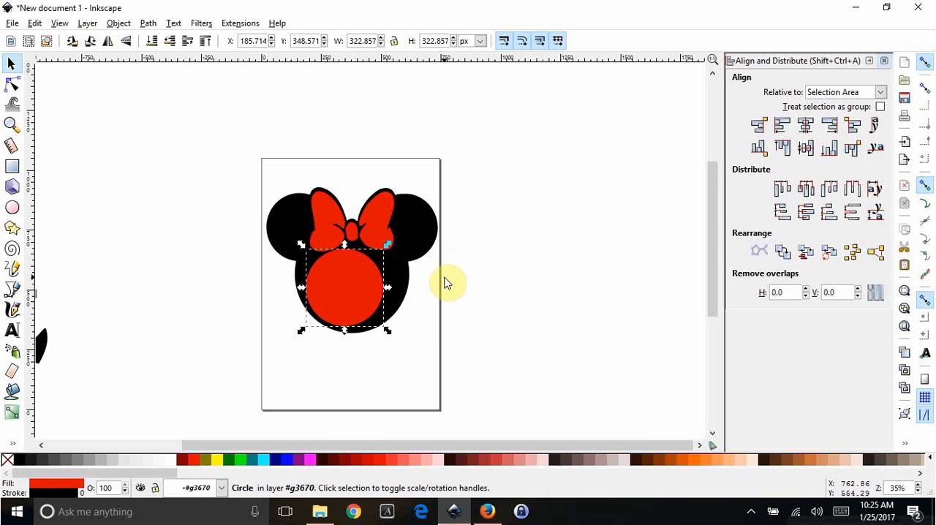
# - Centre the circle horizontally on the black silhouette and cut it out of the silhouette with Difference
pyautogui.keyDown('shift'); pyautogui.click(420, 232); pyautogui.keyUp('shift')
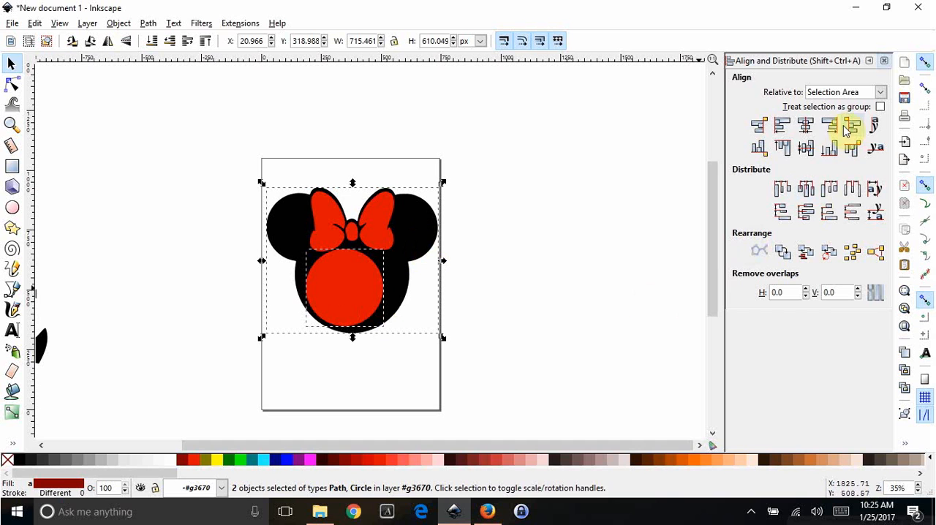
pyautogui.click(807, 128)
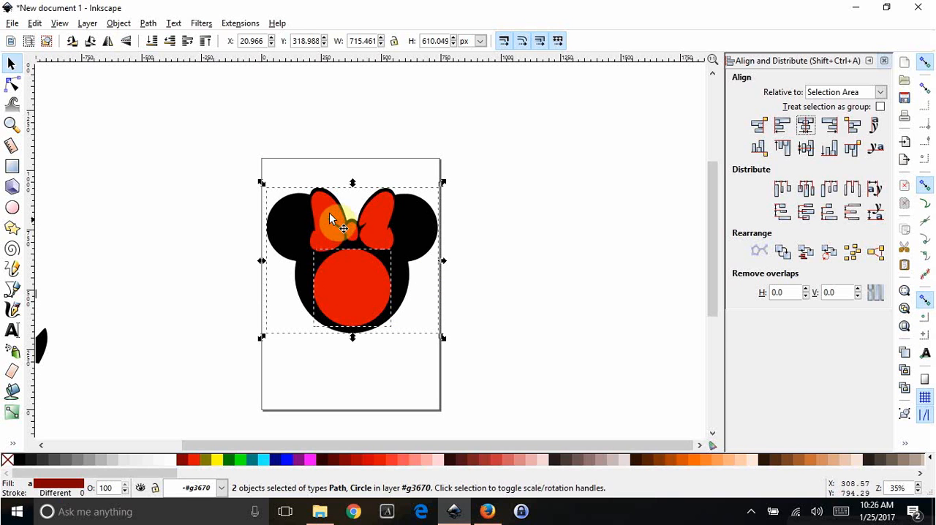
pyautogui.click(147, 24)
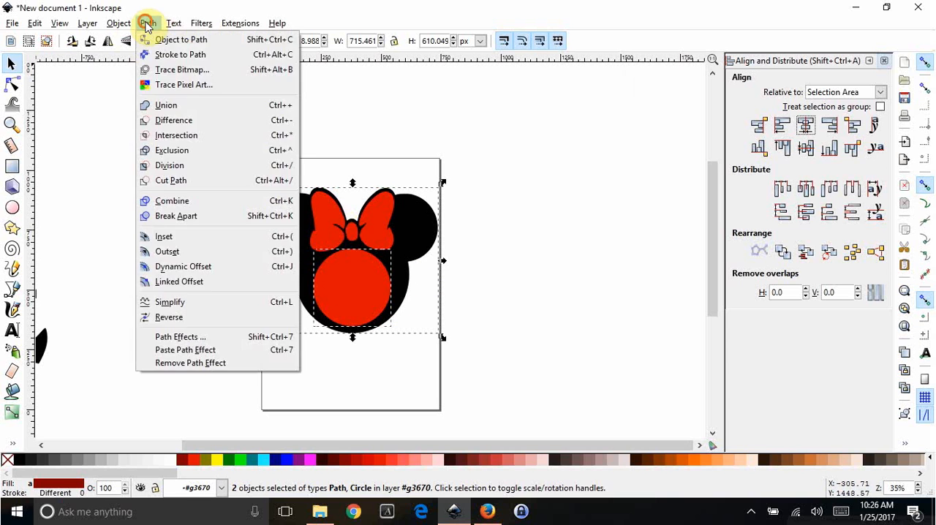
pyautogui.click(173, 122)
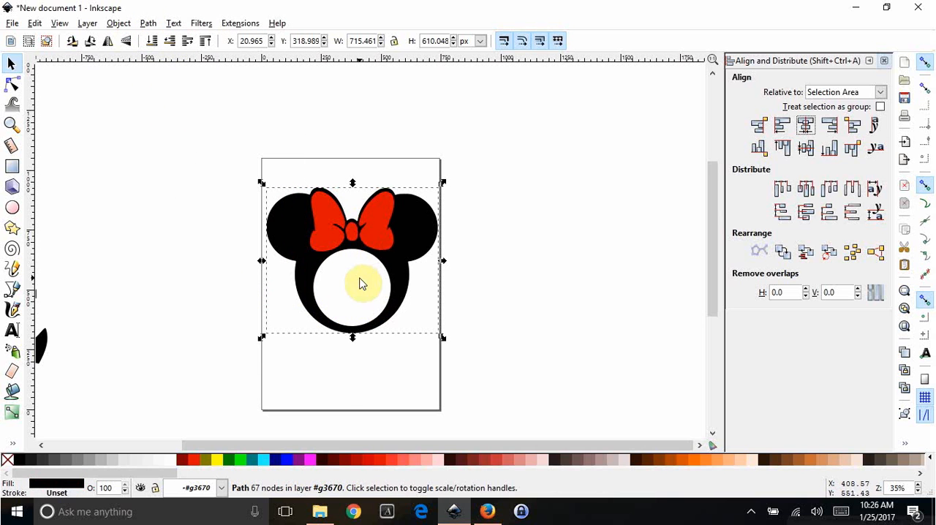
pyautogui.click(341, 375)
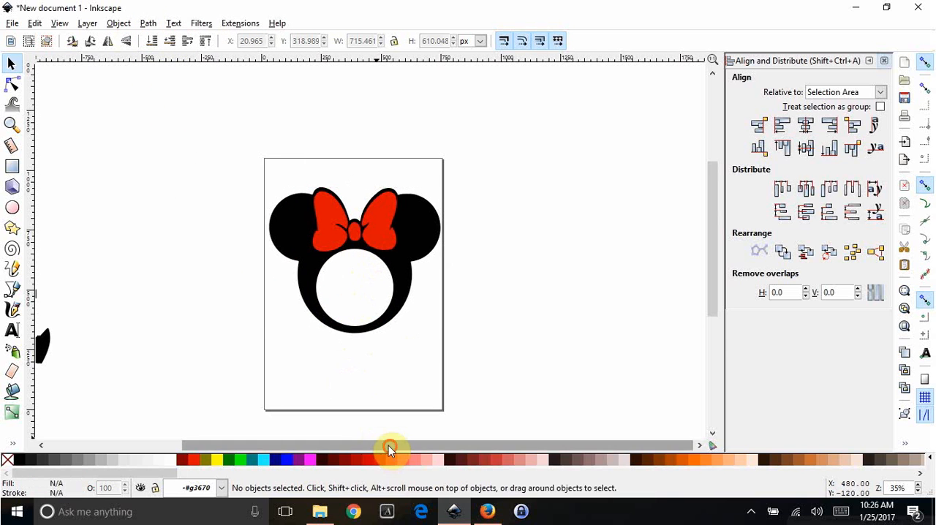
# - Trace the pink circle monogram image with Trace Bitmap in Colors mode, using 2 scans and background removal
pyautogui.moveTo(388, 445); pyautogui.dragTo(281, 435)
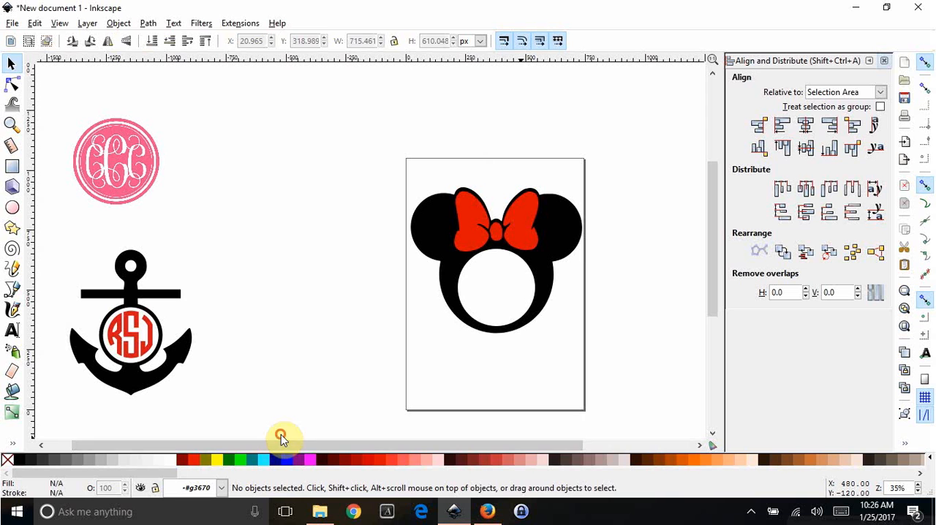
pyautogui.click(125, 158)
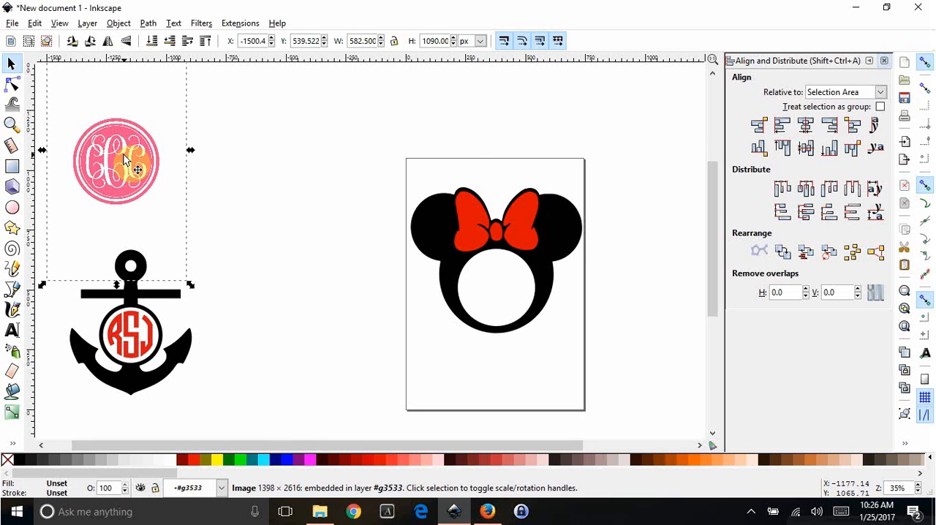
pyautogui.click(154, 24)
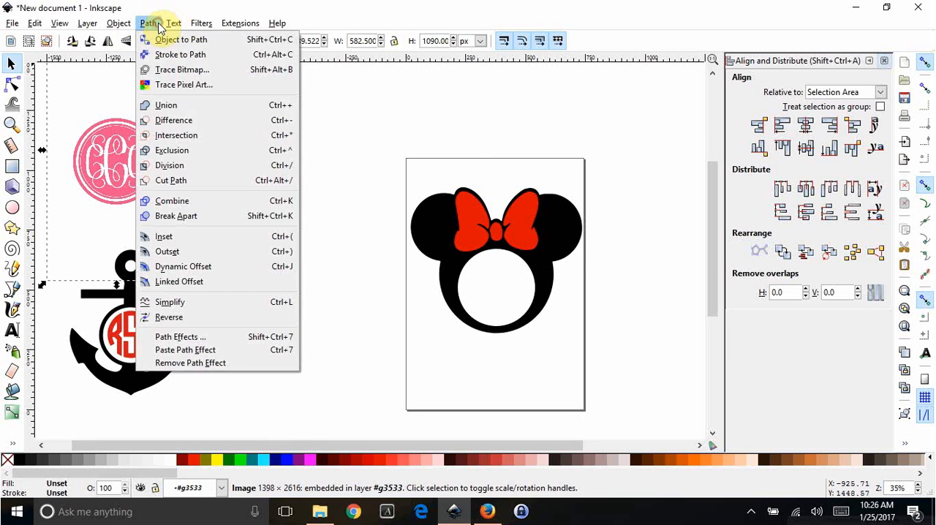
pyautogui.click(179, 70)
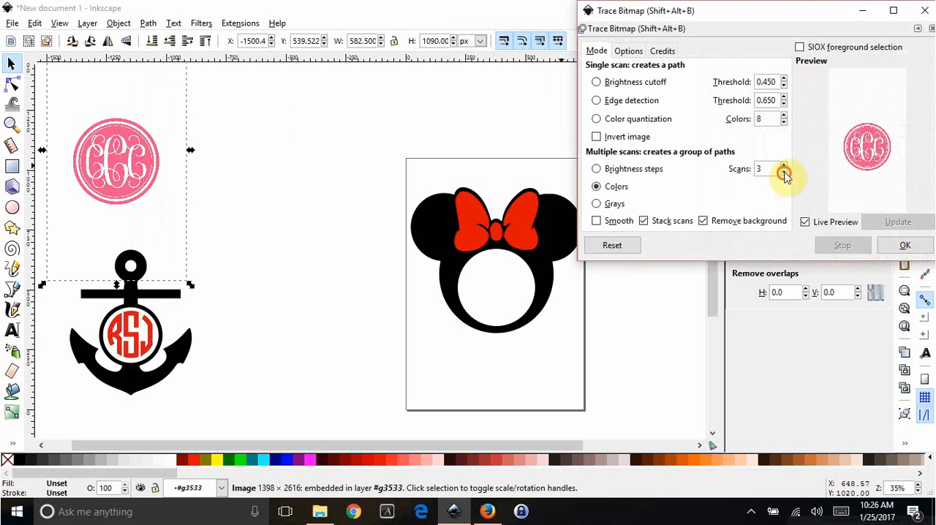
pyautogui.click(924, 10)
# - Move the traced pink monogram away from its source image and delete the source image
pyautogui.moveTo(143, 157); pyautogui.dragTo(313, 210)
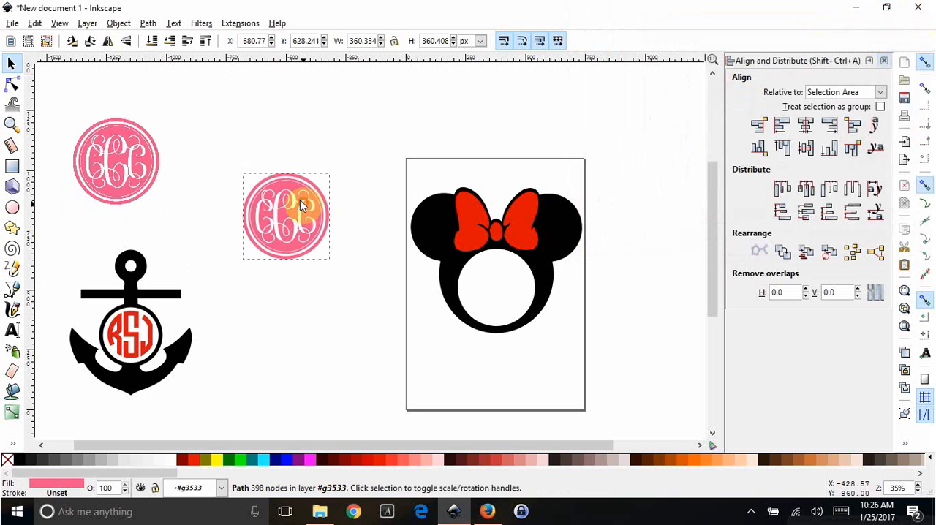
pyautogui.click(121, 155)
pyautogui.press('Delete')
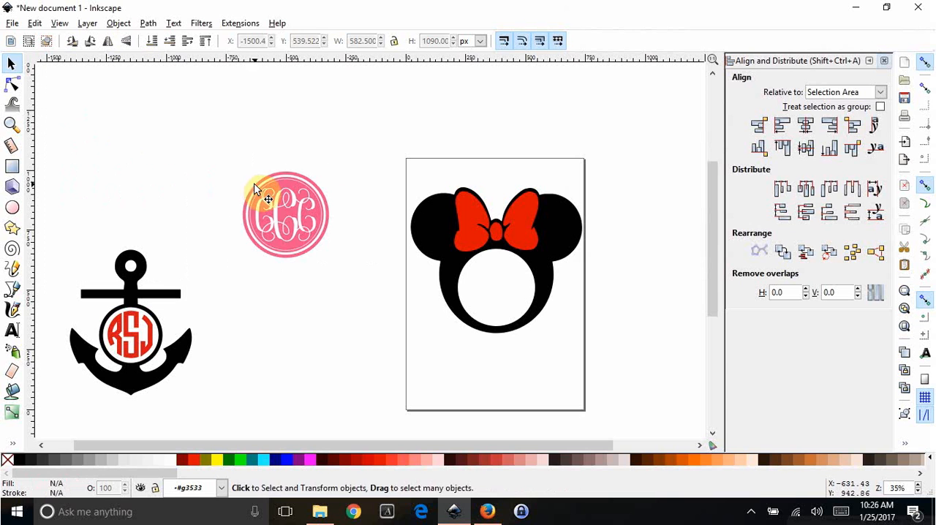
# - Move the traced circle monogram onto the page over the Minnie head and fill it with red
pyautogui.moveTo(314, 246)
pyautogui.mouseDown()
pyautogui.moveTo(479, 383)
pyautogui.moveTo(489, 347)
pyautogui.mouseUp()
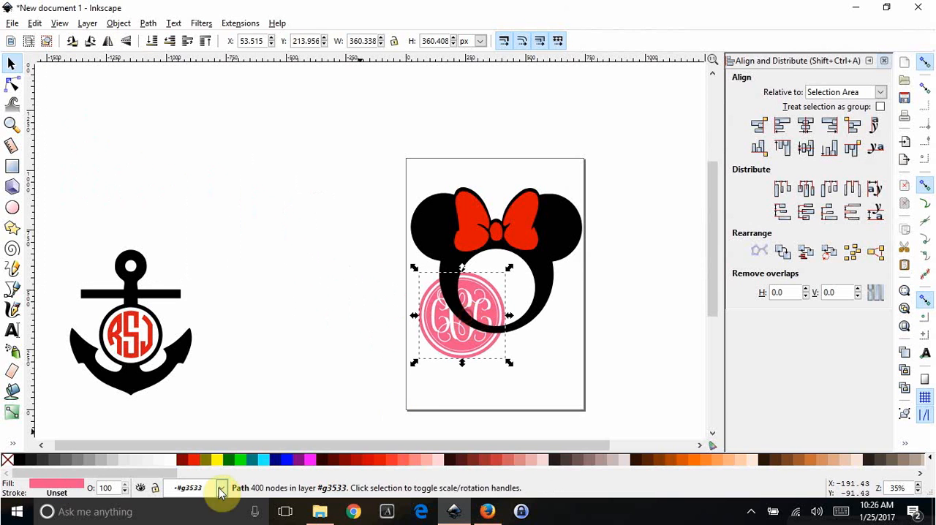
pyautogui.click(369, 463)
pyautogui.click(377, 463)
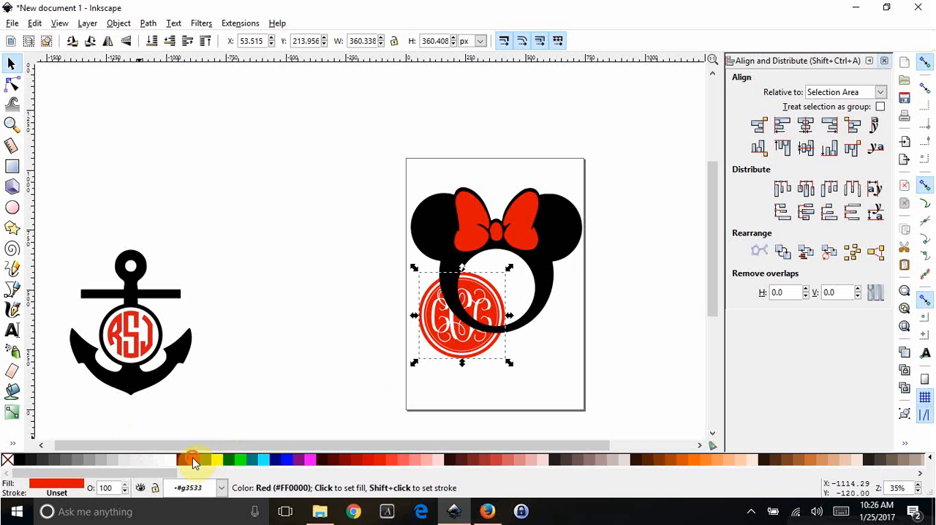
# - Scale the red circle monogram to about 303 px and fit it inside the round opening of the Minnie head
pyautogui.moveTo(493, 329); pyautogui.dragTo(523, 312)
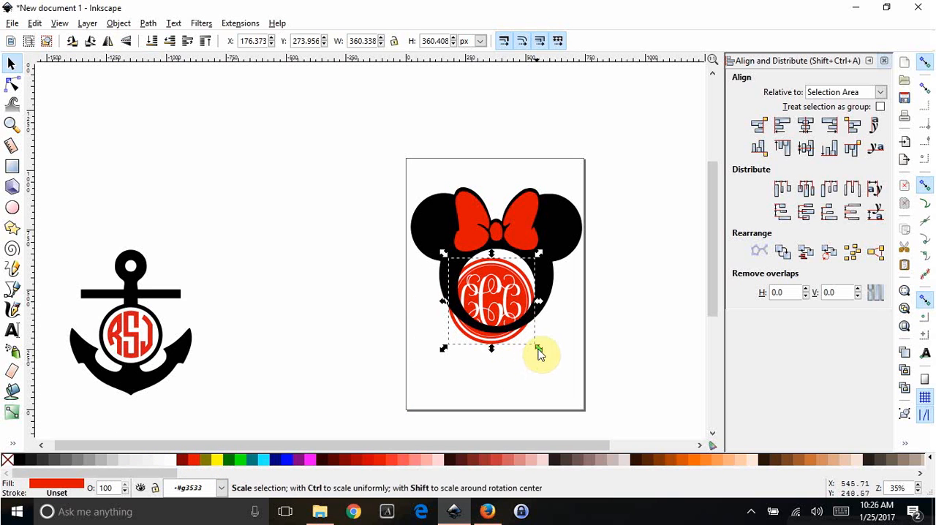
pyautogui.moveTo(539, 347)
pyautogui.mouseDown()
pyautogui.moveTo(512, 323)
pyautogui.moveTo(510, 291)
pyautogui.moveTo(535, 329)
pyautogui.mouseUp()
pyautogui.click(639, 355)
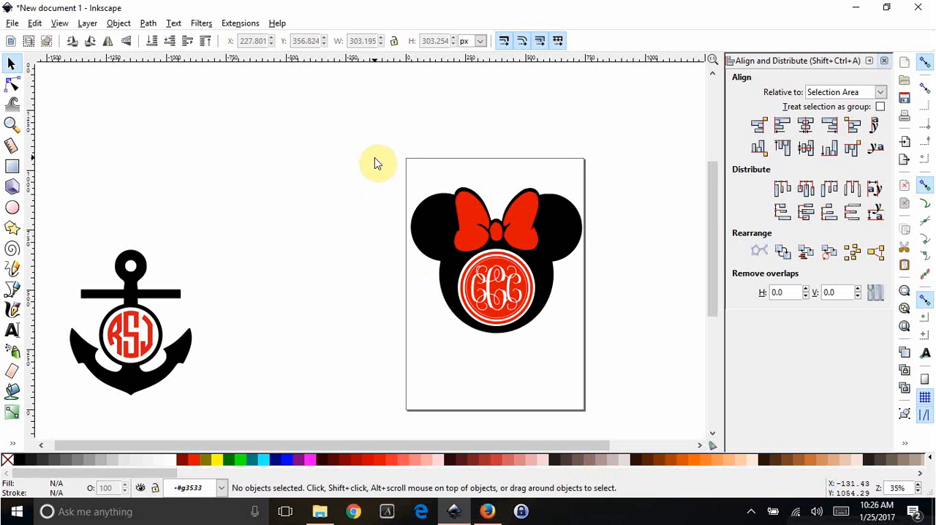
pyautogui.moveTo(375, 159); pyautogui.dragTo(627, 382)
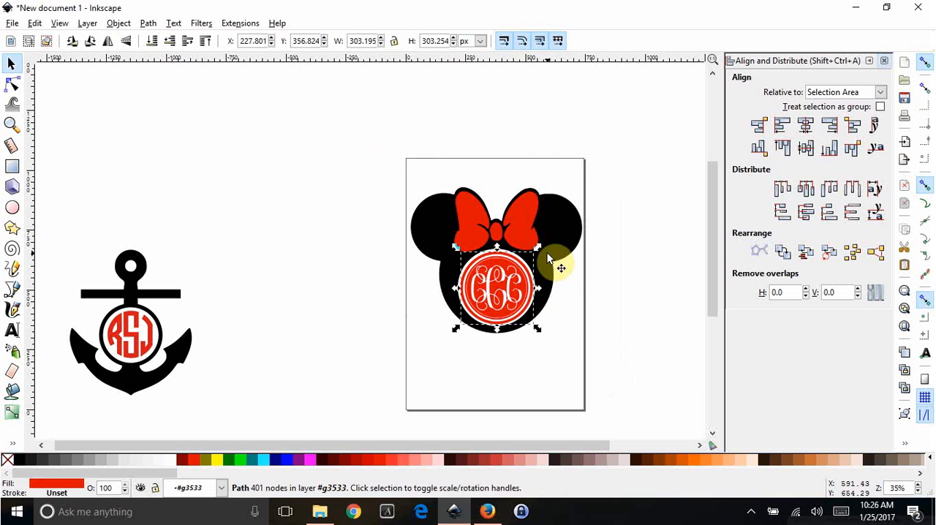
pyautogui.keyDown('shift'); pyautogui.doubleClick(511, 237); pyautogui.keyUp('shift')
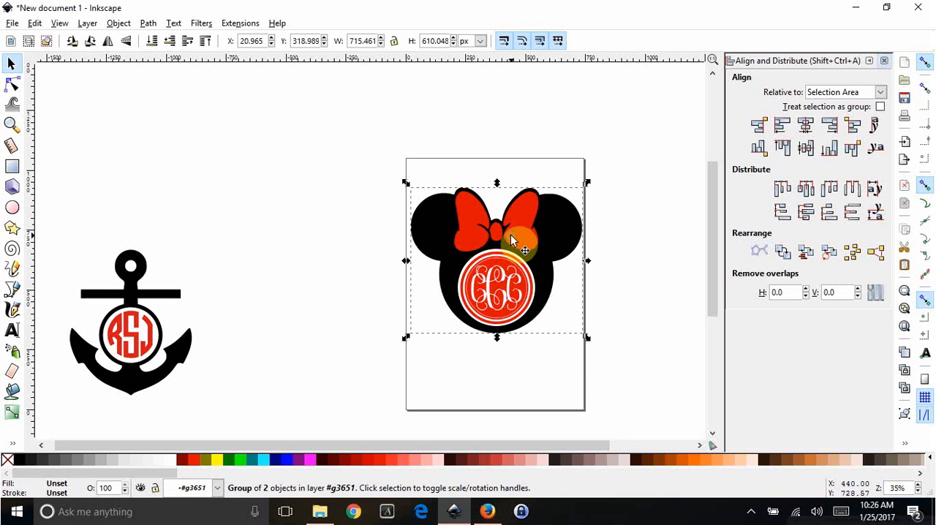
pyautogui.keyDown('shift'); pyautogui.click(467, 225); pyautogui.keyUp('shift')
pyautogui.keyDown('shift'); pyautogui.doubleClick(467, 223); pyautogui.keyUp('shift')
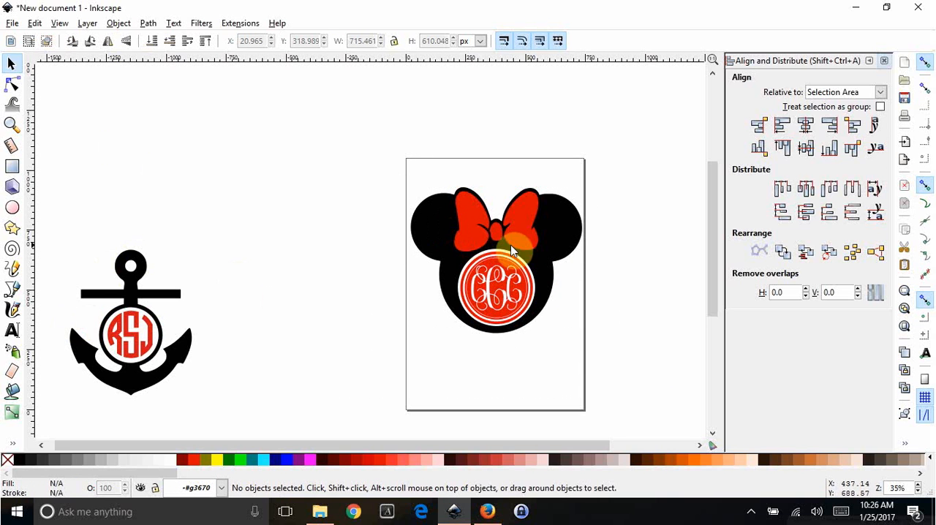
pyautogui.click(441, 234)
pyautogui.click(476, 223)
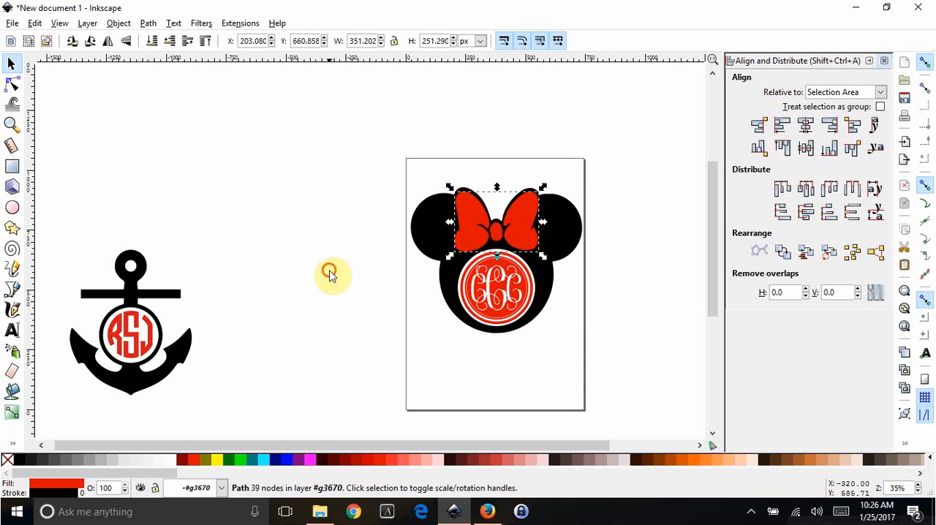
pyautogui.click(329, 272)
pyautogui.click(178, 294)
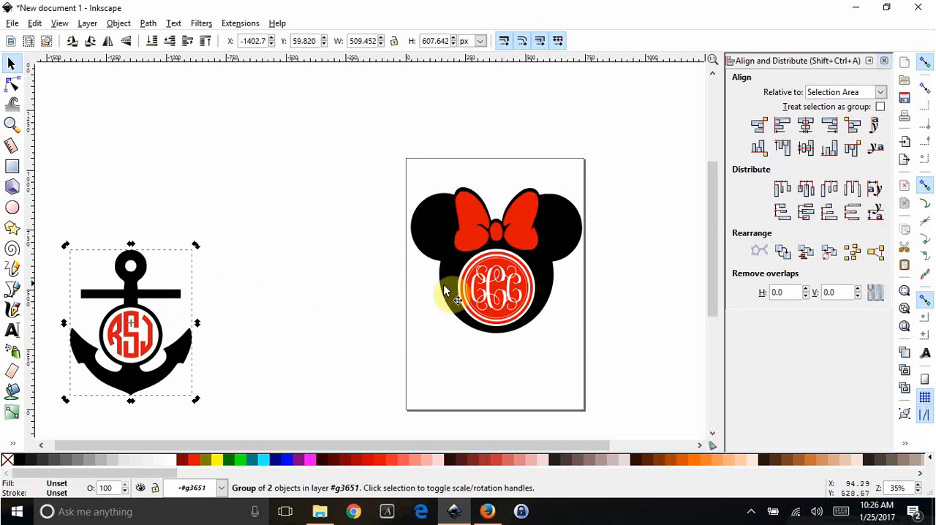
pyautogui.click(497, 288)
pyautogui.click(415, 212)
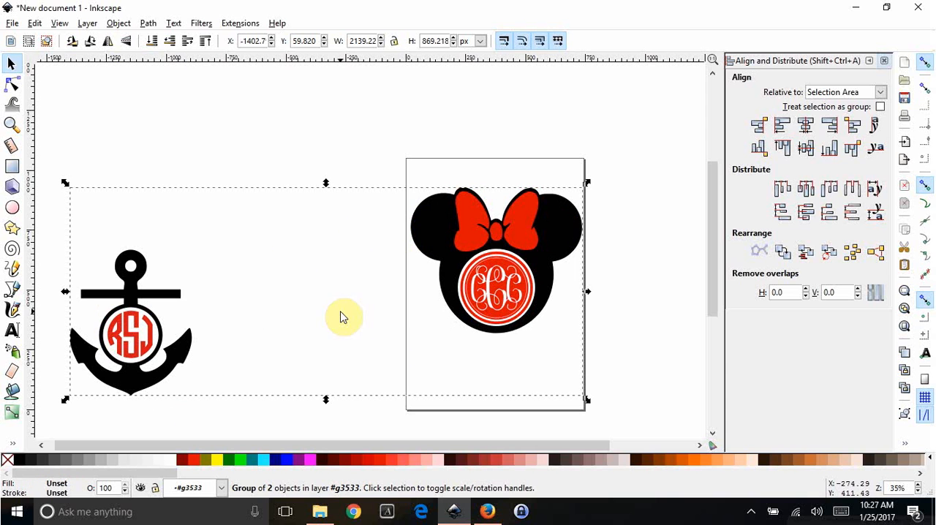
pyautogui.click(398, 164)
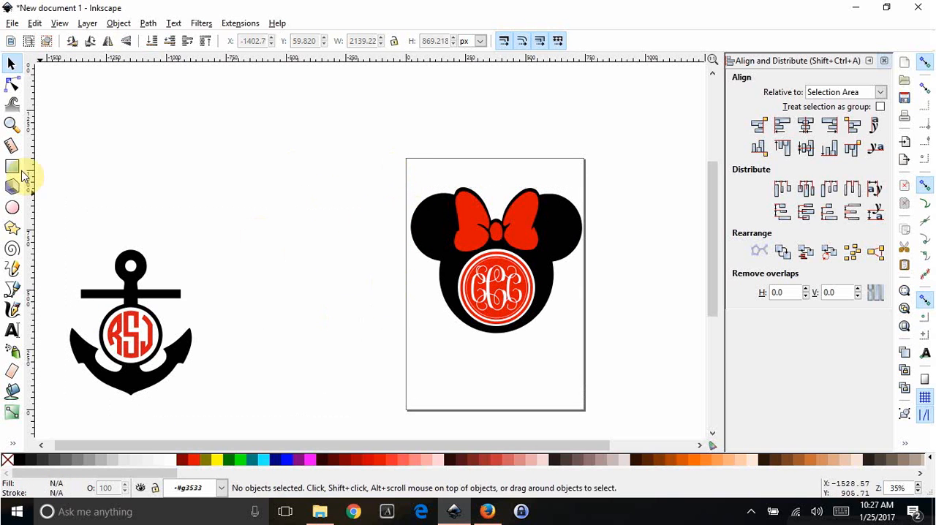
# - Select the silhouette, bow and circle monogram together using the node tool, and group the three paths
pyautogui.click(13, 84)
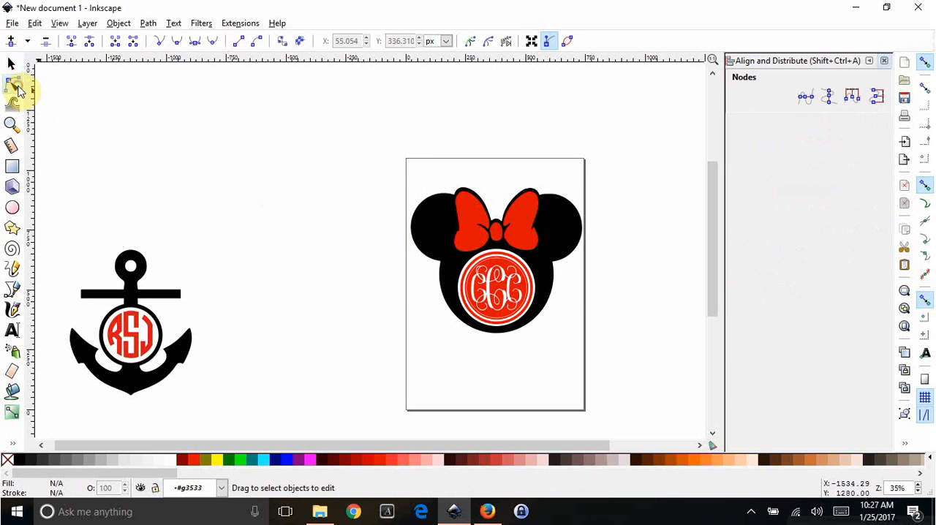
pyautogui.click(438, 229)
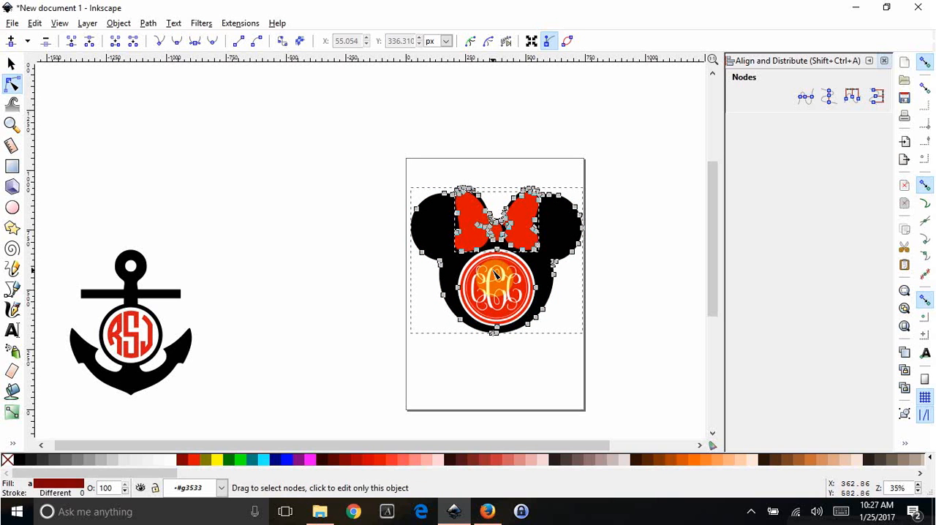
pyautogui.keyDown('shift'); pyautogui.click(495, 276); pyautogui.keyUp('shift')
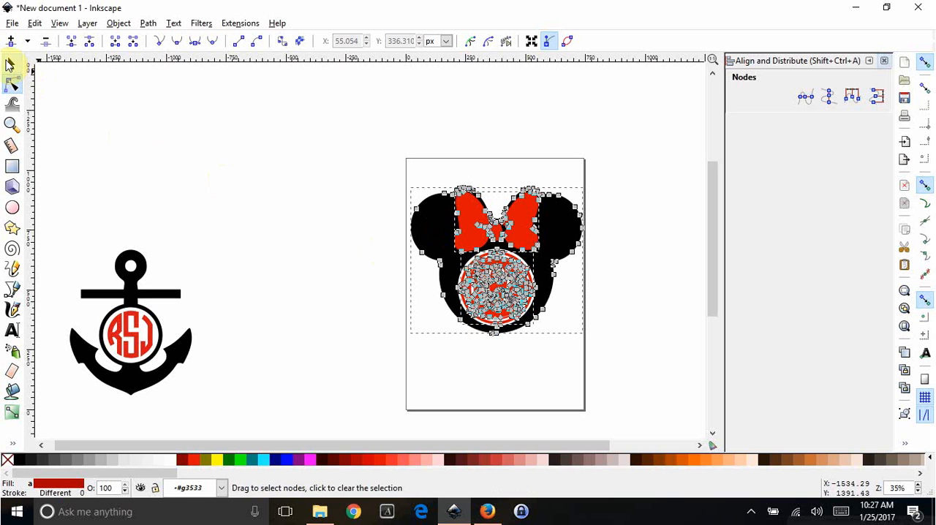
pyautogui.click(10, 64)
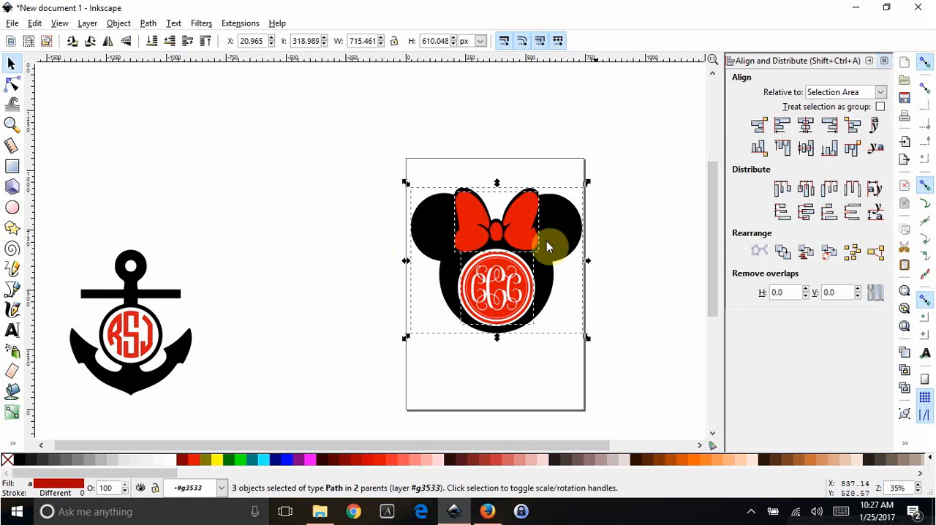
pyautogui.press('ctrl')
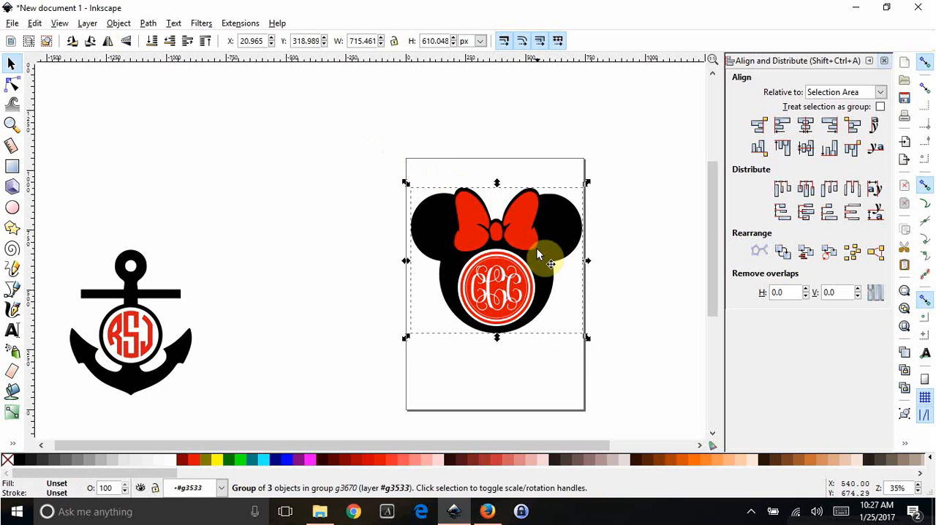
# - Move the grouped Minnie monogram off the page next to the anchor monogram, and shift the anchor up slightly
pyautogui.moveTo(539, 255); pyautogui.dragTo(362, 272)
pyautogui.click(621, 261)
pyautogui.doubleClick(538, 226)
pyautogui.click(539, 227)
pyautogui.click(485, 273)
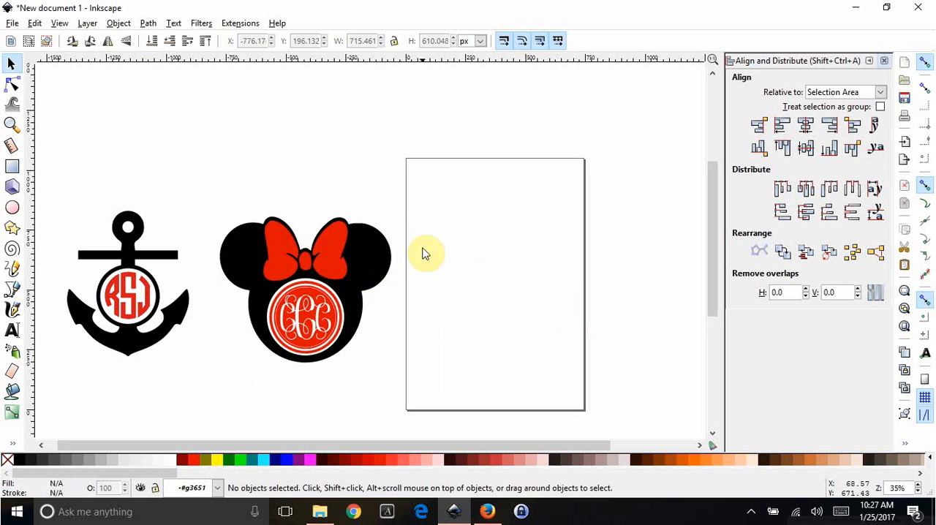
# - Switch to Firefox, search the web for "clipart football" and show the image results
pyautogui.scroll(-1, 426, 252)
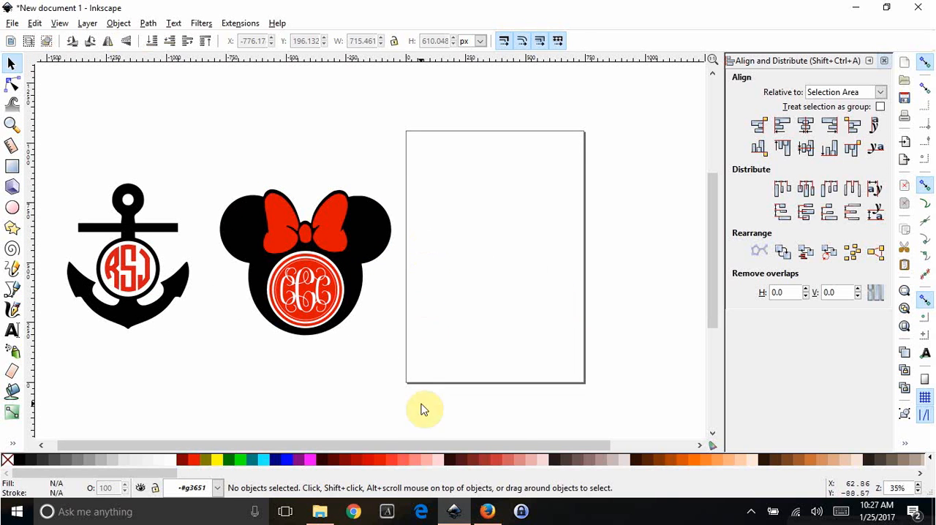
pyautogui.click(487, 510)
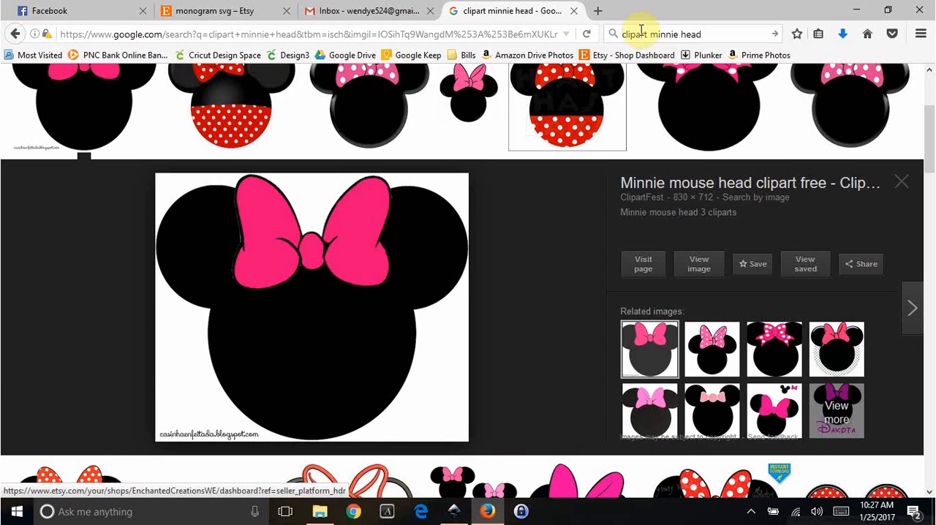
pyautogui.moveTo(650, 34); pyautogui.dragTo(825, 37)
pyautogui.press('BackSpace')
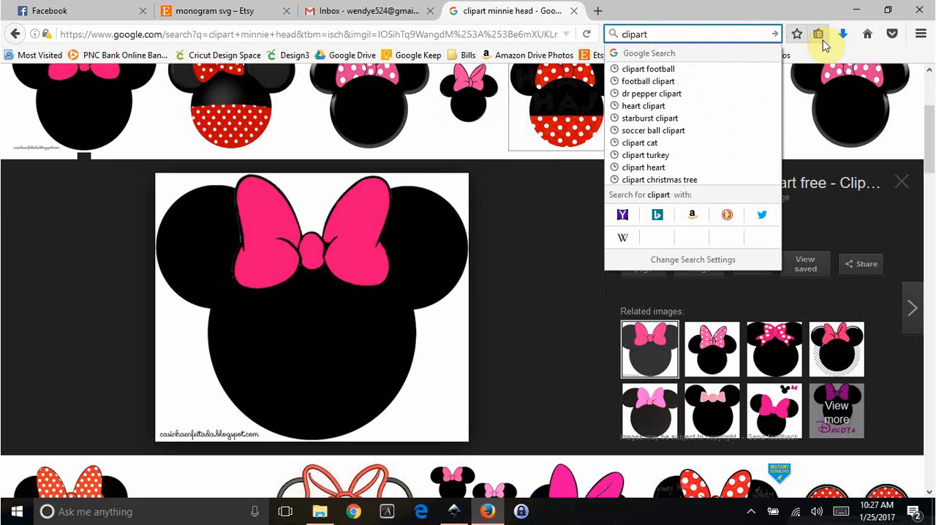
pyautogui.write('football')
pyautogui.press('Return')
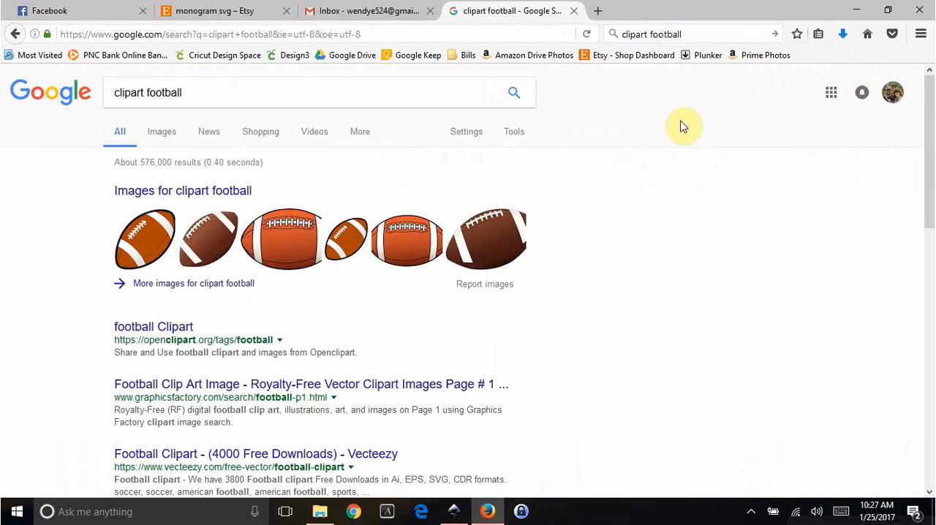
pyautogui.click(236, 190)
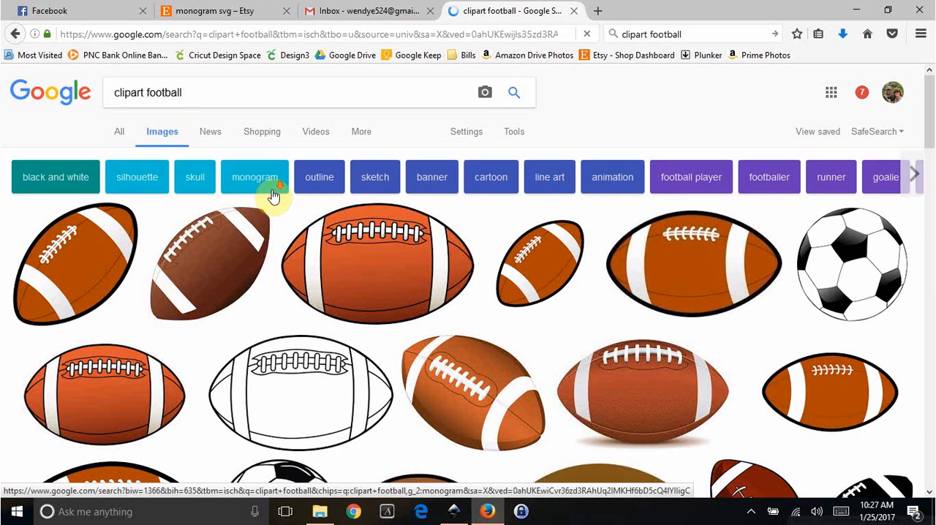
# - Open the black-and-white soccer ball from Clipart Panda in the image results and copy the image
pyautogui.scroll(-3, 272, 196)
pyautogui.click(300, 345)
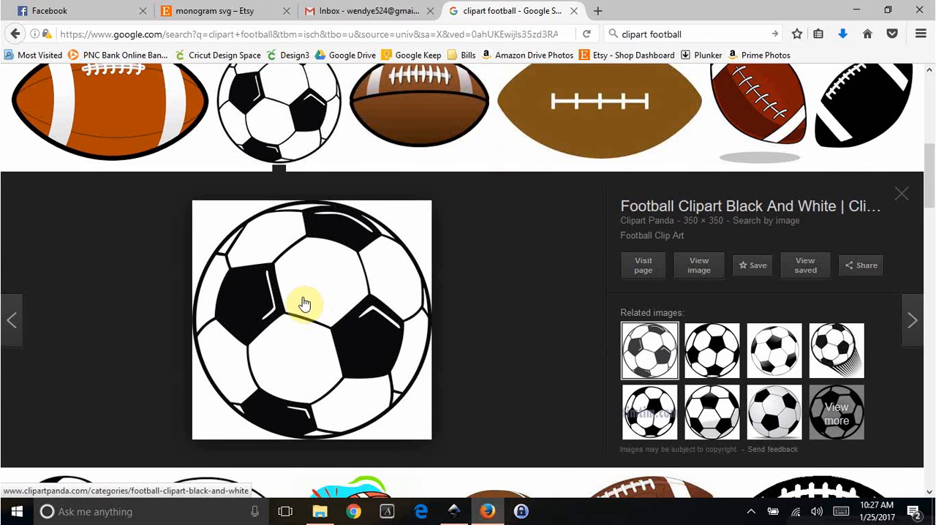
pyautogui.rightClick(328, 314)
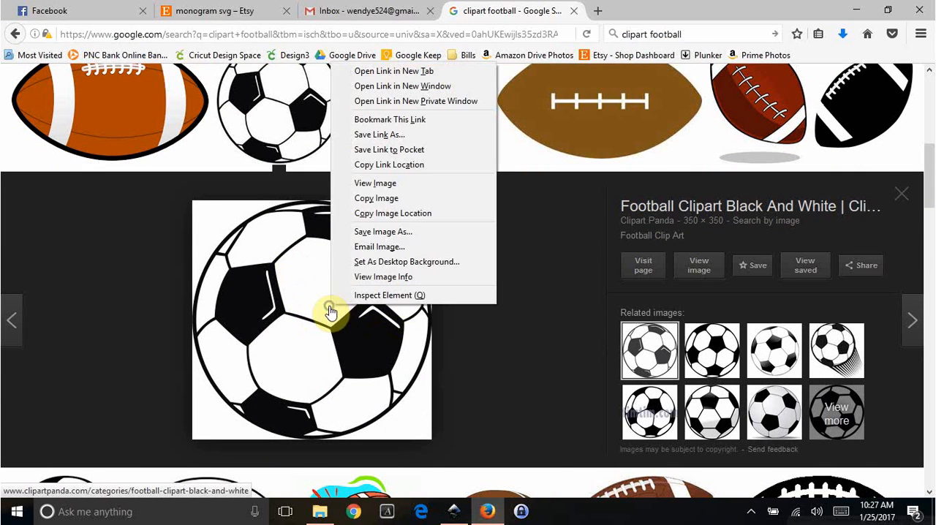
pyautogui.click(366, 198)
# - Paste the soccer ball image into the Inkscape drawing, enlarge it to about 655 px and place it on the page
pyautogui.hotkey('alt', 'Tab')
pyautogui.rightClick(455, 210)
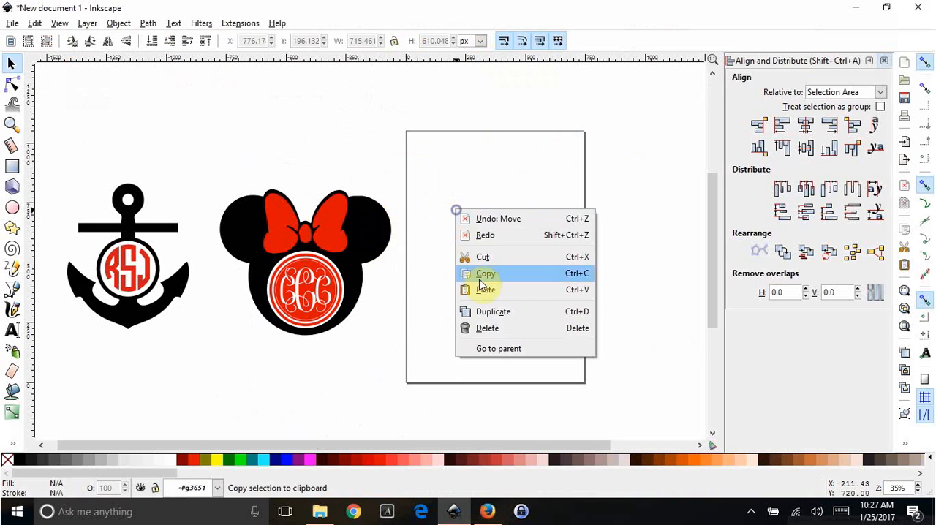
pyautogui.click(482, 290)
pyautogui.moveTo(498, 317); pyautogui.dragTo(500, 275)
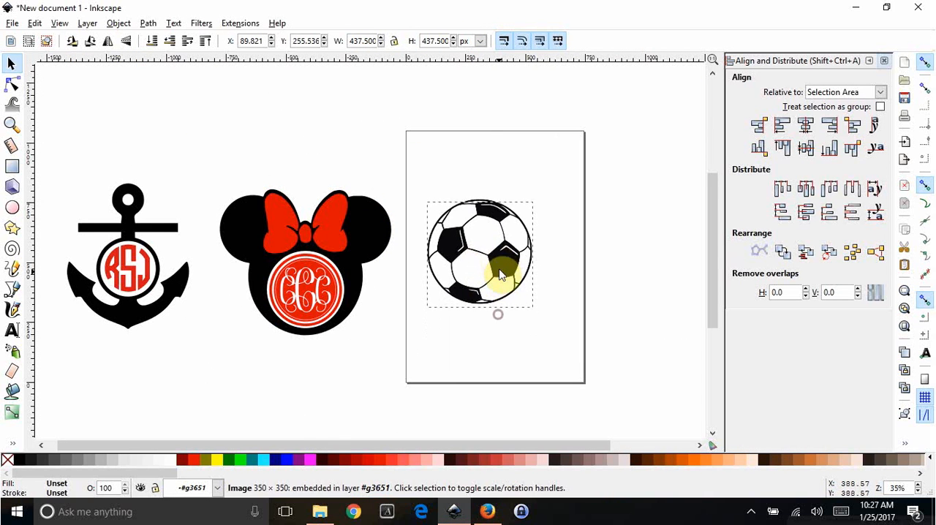
pyautogui.moveTo(534, 308); pyautogui.dragTo(586, 360)
pyautogui.moveTo(537, 271); pyautogui.dragTo(524, 264)
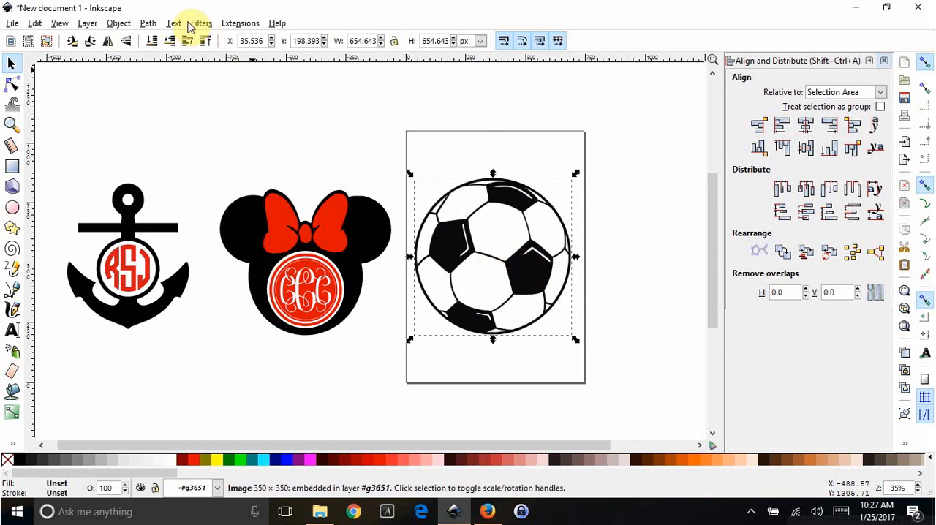
# - Trace the soccer ball bitmap into a path using multiple-scan Colors with 2 scans, and close the trace dialog
pyautogui.click(147, 24)
pyautogui.click(163, 68)
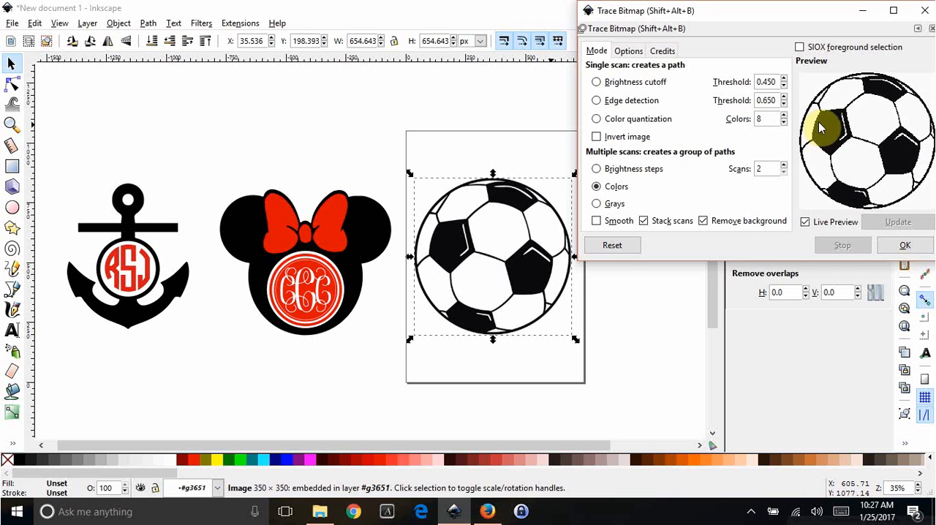
pyautogui.click(904, 246)
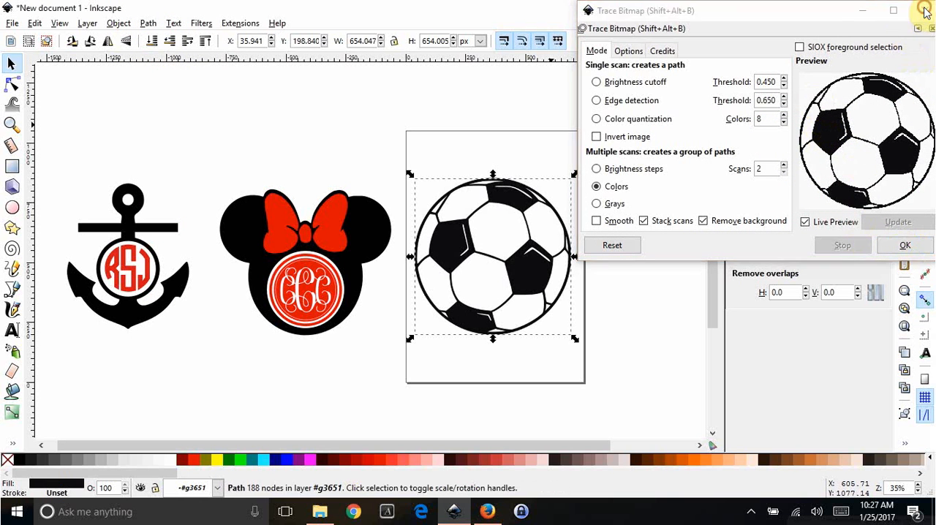
pyautogui.click(924, 10)
# - Move the traced soccer ball off the original image, delete the original bitmap and return the traced ball to the page
pyautogui.moveTo(538, 272); pyautogui.dragTo(636, 274)
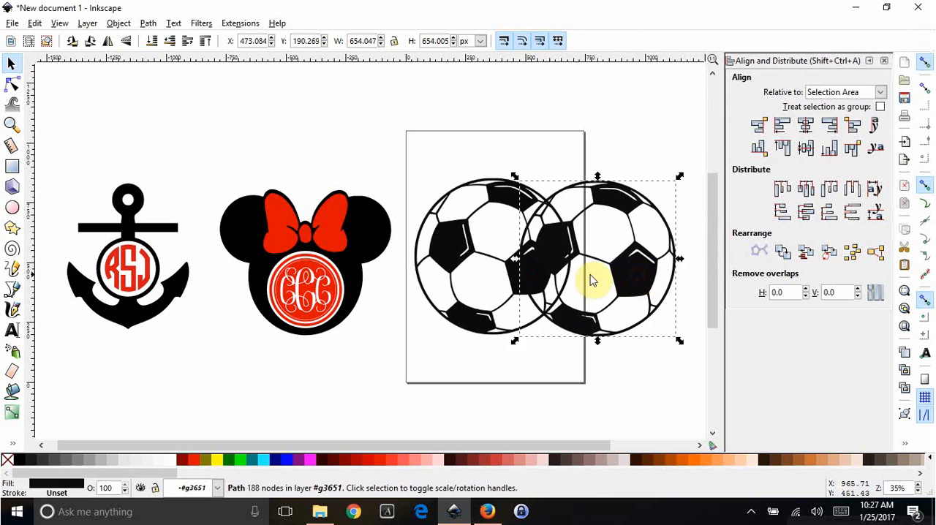
pyautogui.moveTo(483, 263); pyautogui.dragTo(400, 145)
pyautogui.press('Delete')
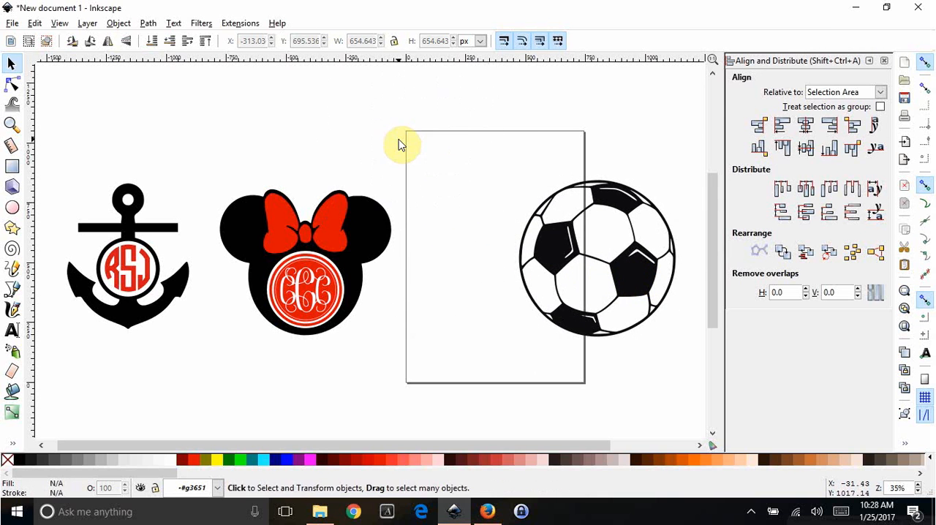
pyautogui.moveTo(633, 268)
pyautogui.mouseDown()
pyautogui.moveTo(520, 267)
pyautogui.moveTo(627, 278)
pyautogui.moveTo(533, 262)
pyautogui.mouseUp()
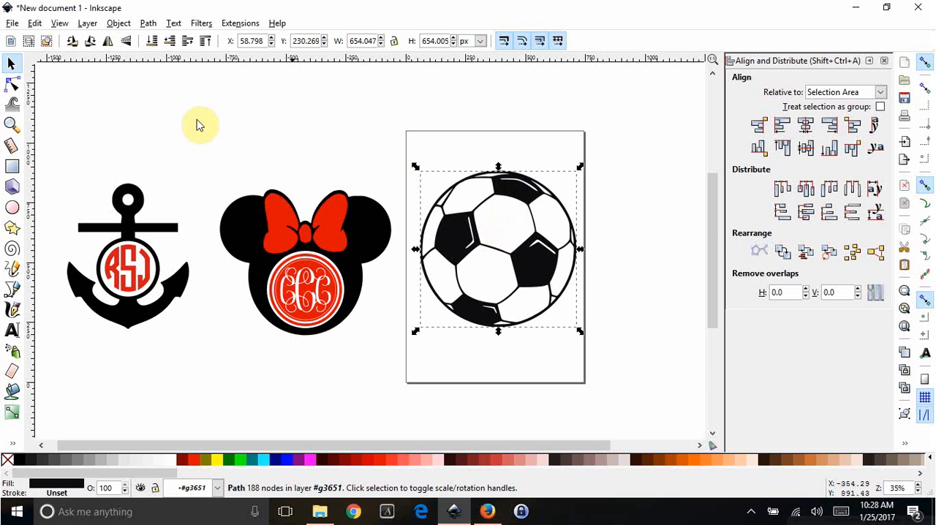
# - Duplicate the traced soccer ball, set one copy beside the page and keep the other on the page
pyautogui.press('ctrl')
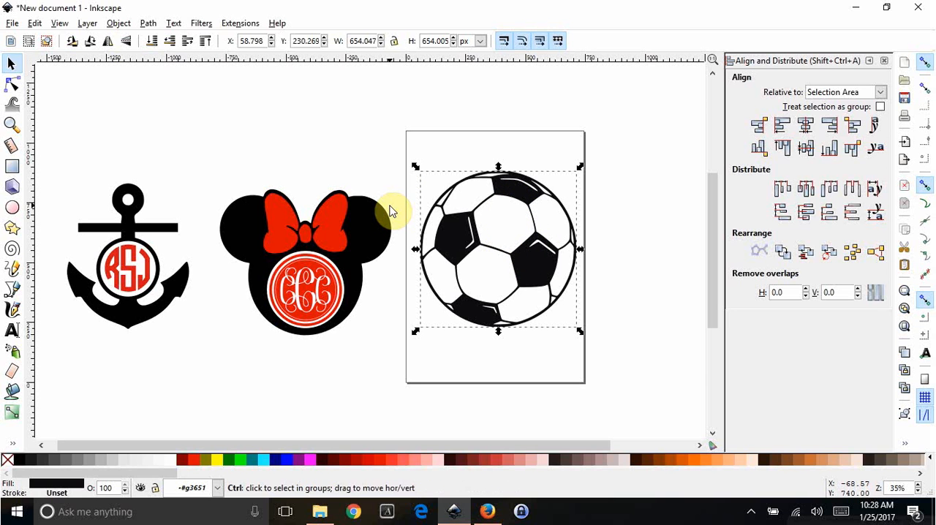
pyautogui.hotkey('ctrl', 'd')
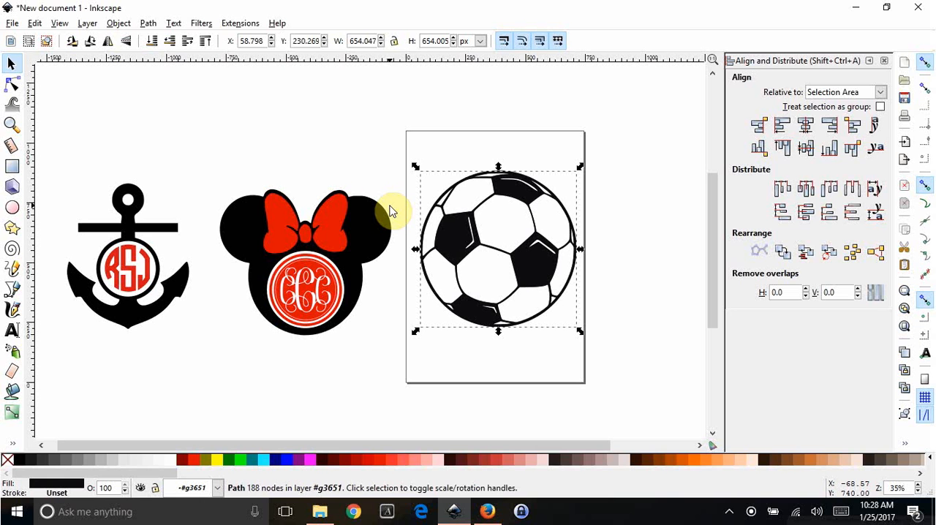
pyautogui.moveTo(503, 204); pyautogui.dragTo(677, 205)
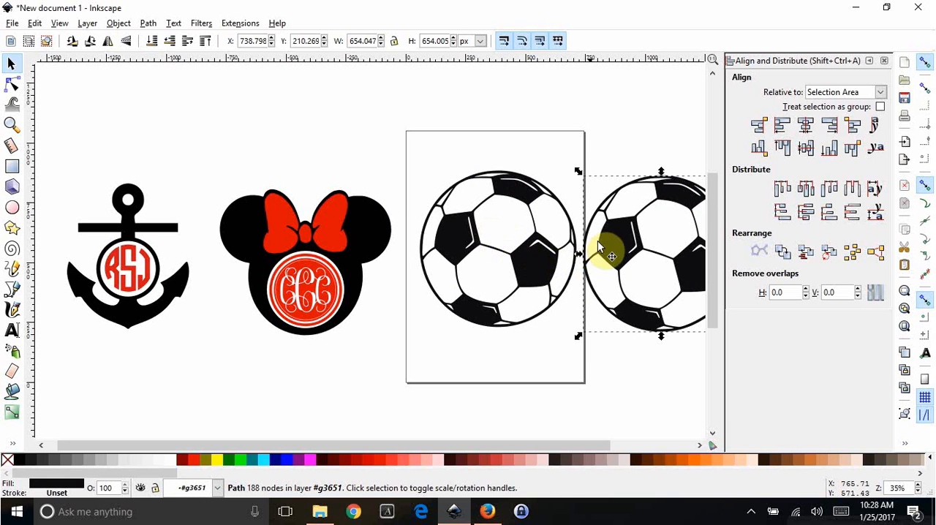
pyautogui.moveTo(534, 446); pyautogui.dragTo(590, 440)
pyautogui.moveTo(431, 256); pyautogui.dragTo(452, 261)
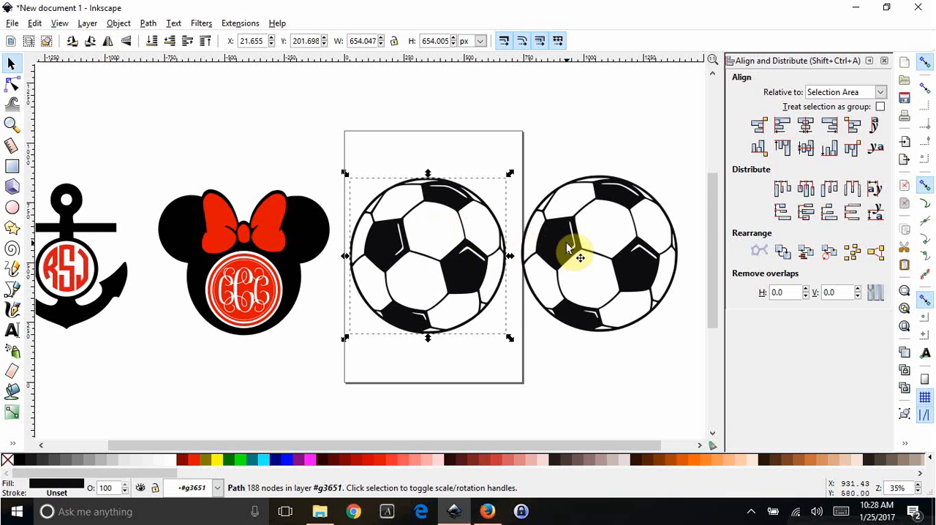
# - Break apart the soccer ball on the page and union all its pieces into one solid circle
pyautogui.click(150, 23)
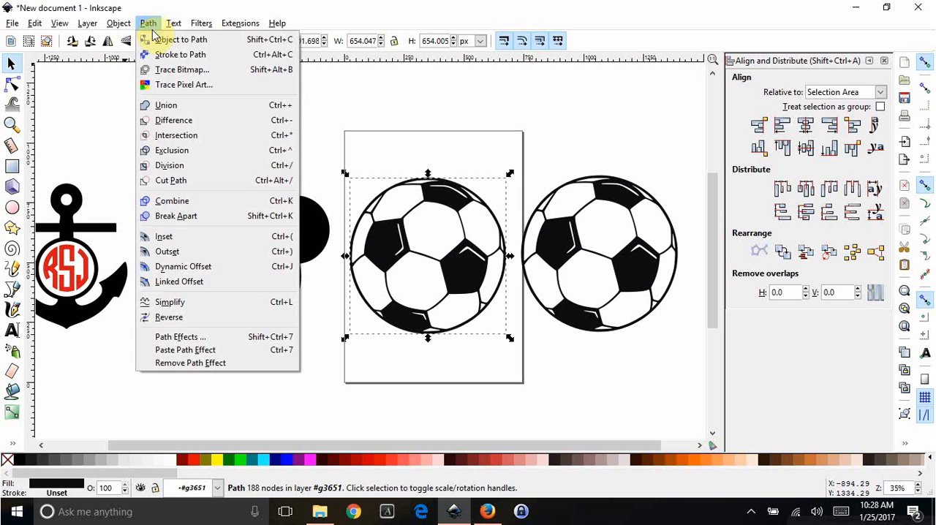
pyautogui.click(175, 216)
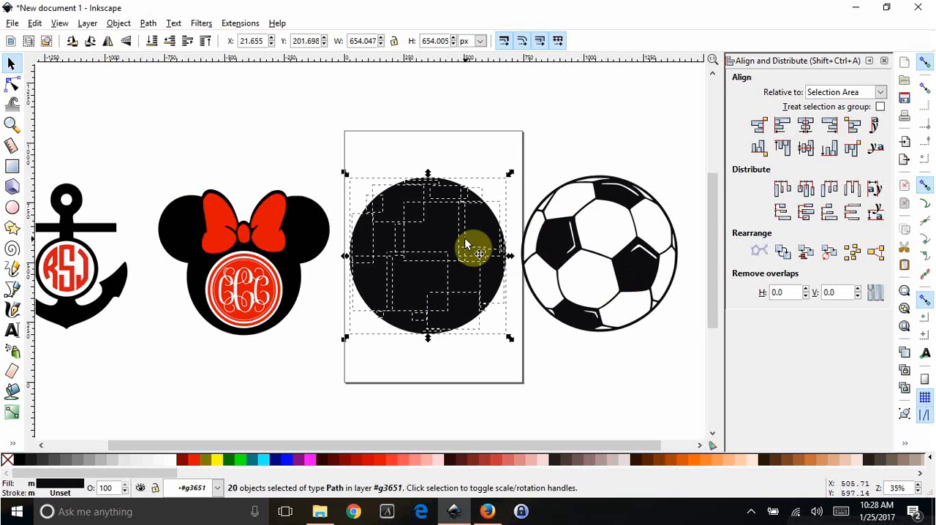
pyautogui.click(149, 25)
pyautogui.click(168, 106)
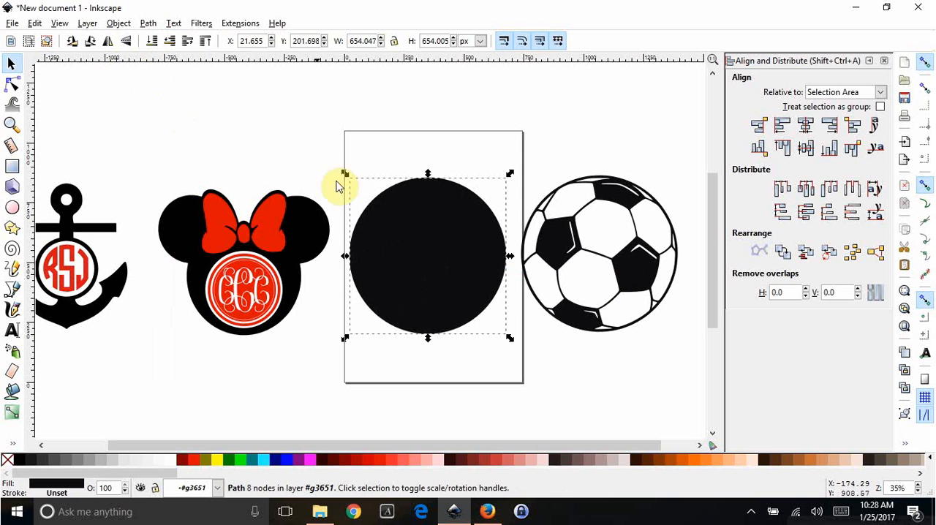
pyautogui.moveTo(469, 264); pyautogui.dragTo(469, 249)
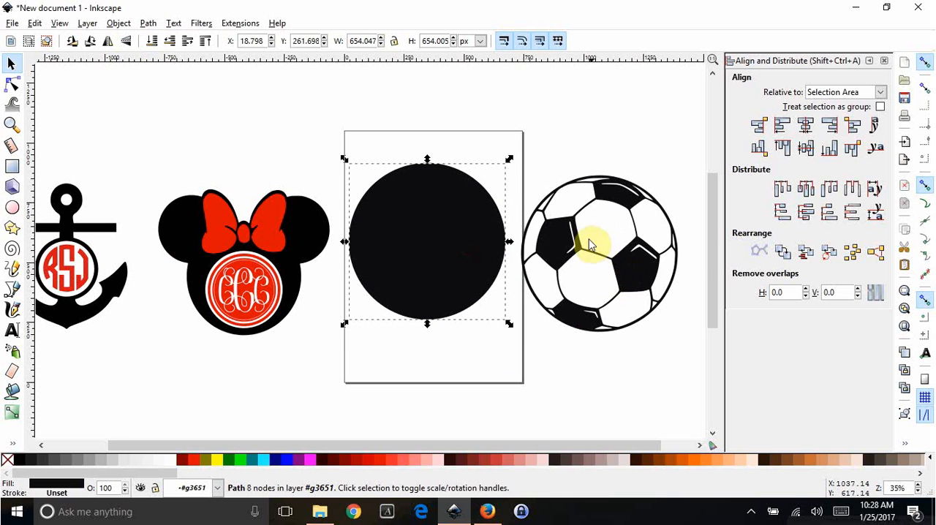
# - Move the detailed soccer ball so it partly overlaps the solid circle, and fill the circle with 30% Gray
pyautogui.moveTo(573, 240)
pyautogui.mouseDown()
pyautogui.moveTo(599, 207)
pyautogui.moveTo(558, 240)
pyautogui.mouseUp()
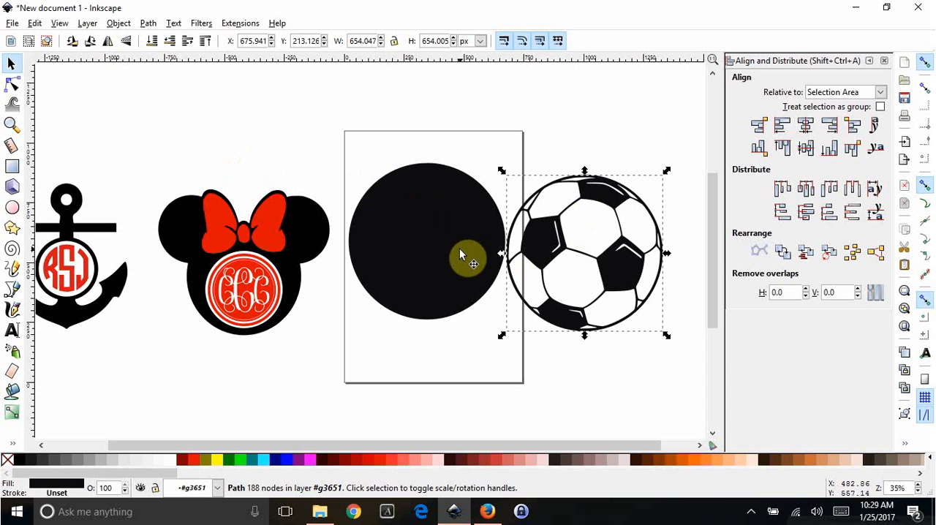
pyautogui.moveTo(602, 201); pyautogui.dragTo(546, 191)
pyautogui.click(439, 278)
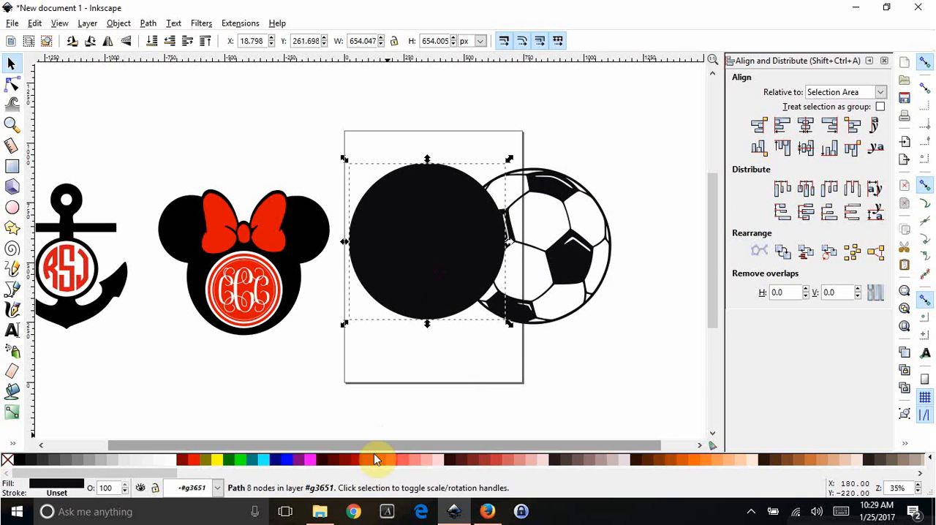
pyautogui.click(105, 461)
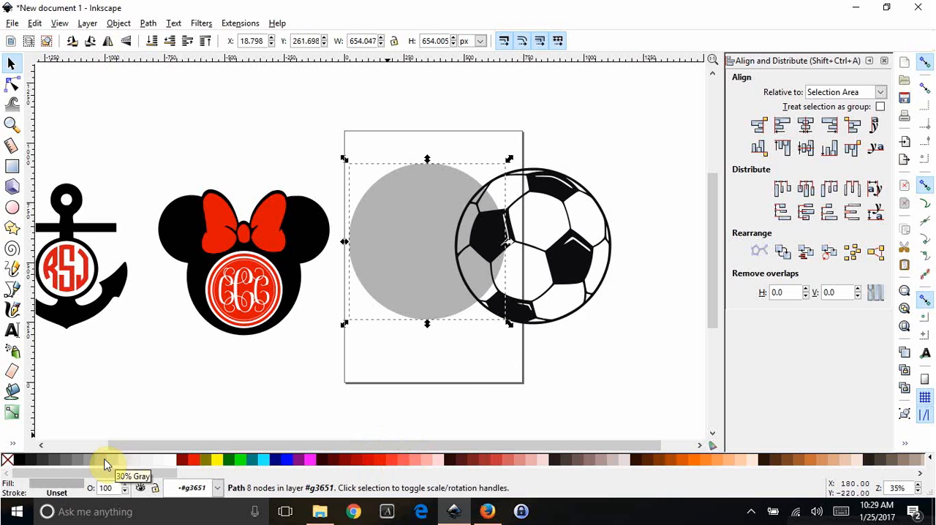
# - Raise the gray circle to the top of the stacking order and move it over the soccer ball
pyautogui.moveTo(564, 278); pyautogui.dragTo(591, 255)
pyautogui.moveTo(436, 252); pyautogui.dragTo(449, 251)
pyautogui.moveTo(604, 250); pyautogui.dragTo(592, 263)
pyautogui.click(434, 239)
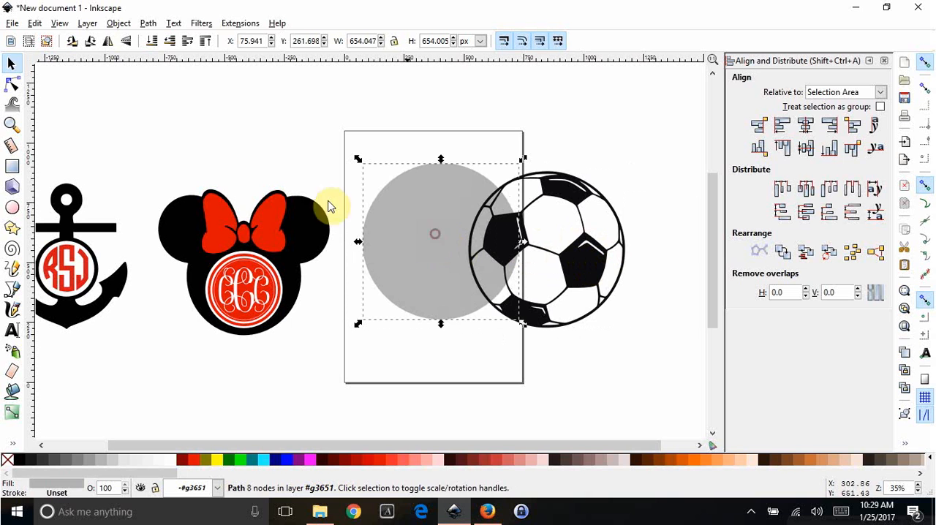
pyautogui.click(118, 24)
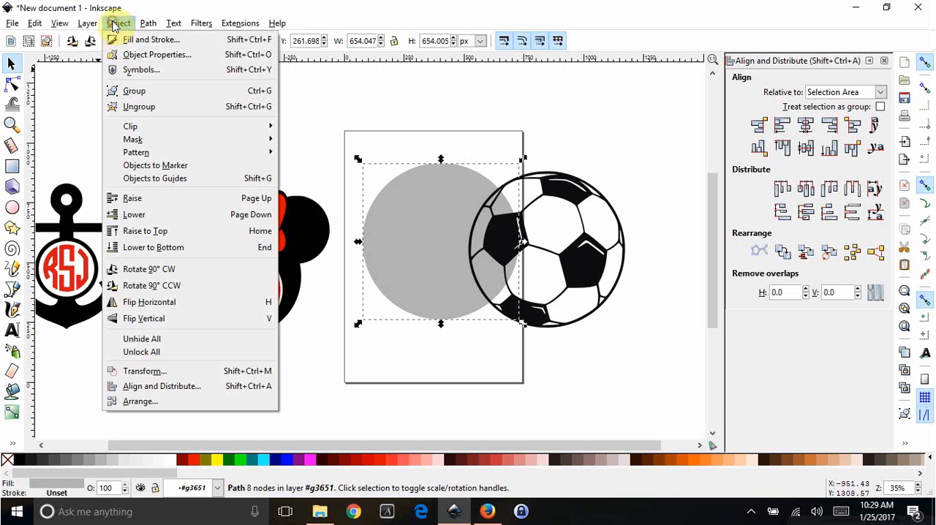
pyautogui.click(146, 231)
pyautogui.moveTo(387, 253); pyautogui.dragTo(574, 289)
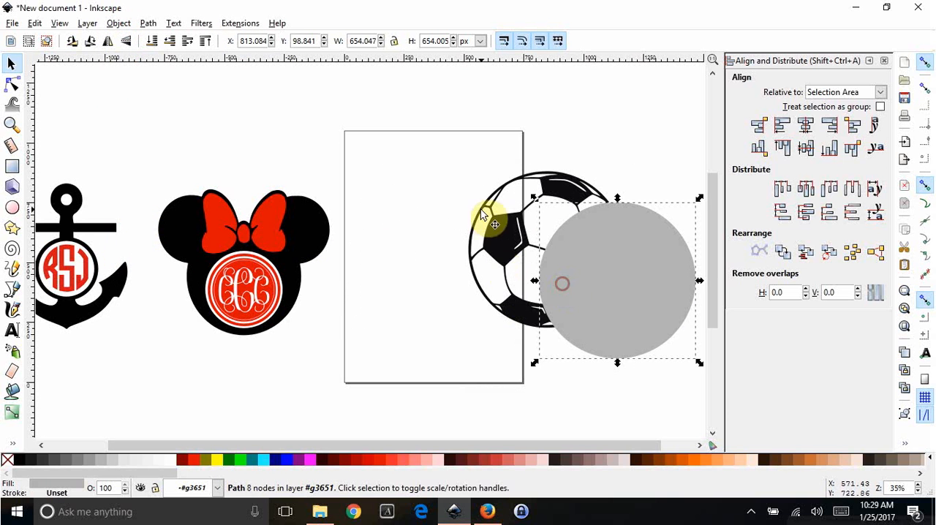
# - Move the soccer ball and the gray circle together onto the page, and lower the gray circle to the bottom
pyautogui.moveTo(486, 215); pyautogui.dragTo(375, 211)
pyautogui.moveTo(598, 267); pyautogui.dragTo(437, 234)
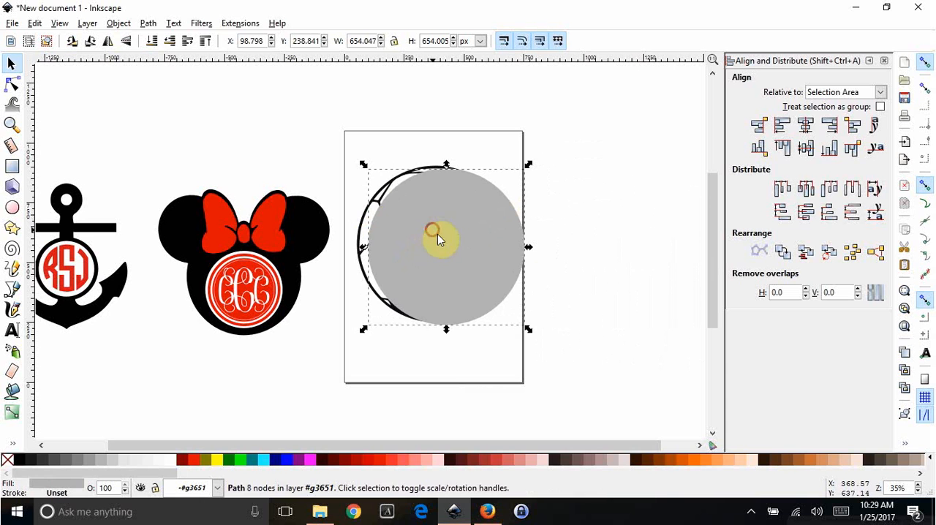
pyautogui.click(119, 24)
pyautogui.click(156, 242)
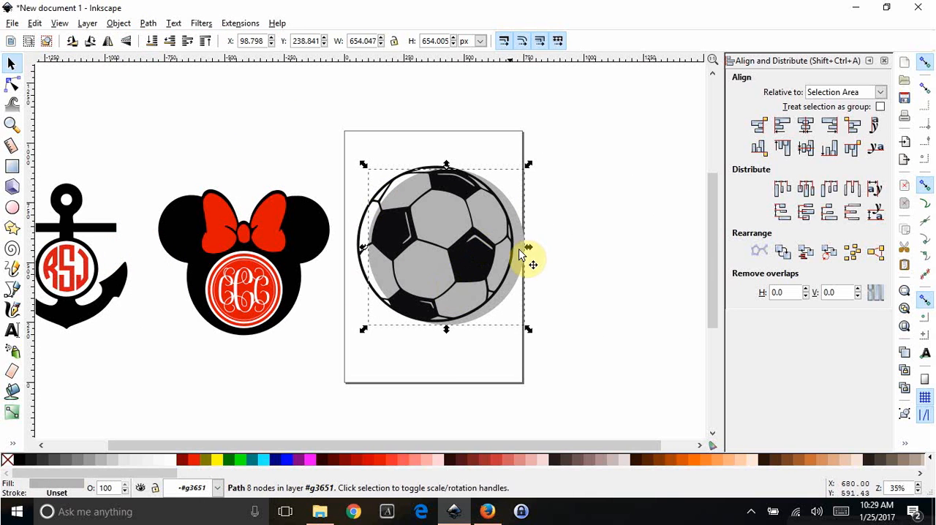
# - Select the soccer ball and gray circle together and centre them on each other on both the vertical and horizontal axes
pyautogui.moveTo(331, 121); pyautogui.dragTo(579, 360)
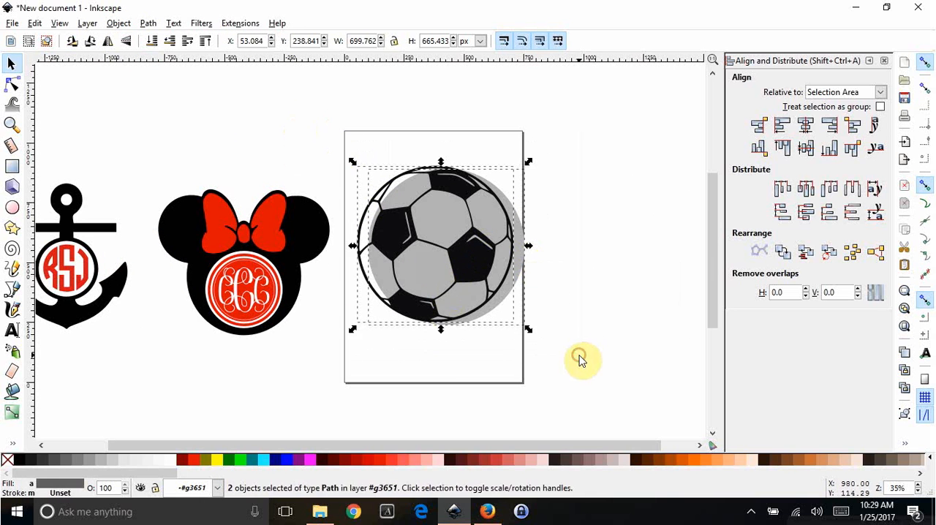
pyautogui.click(805, 125)
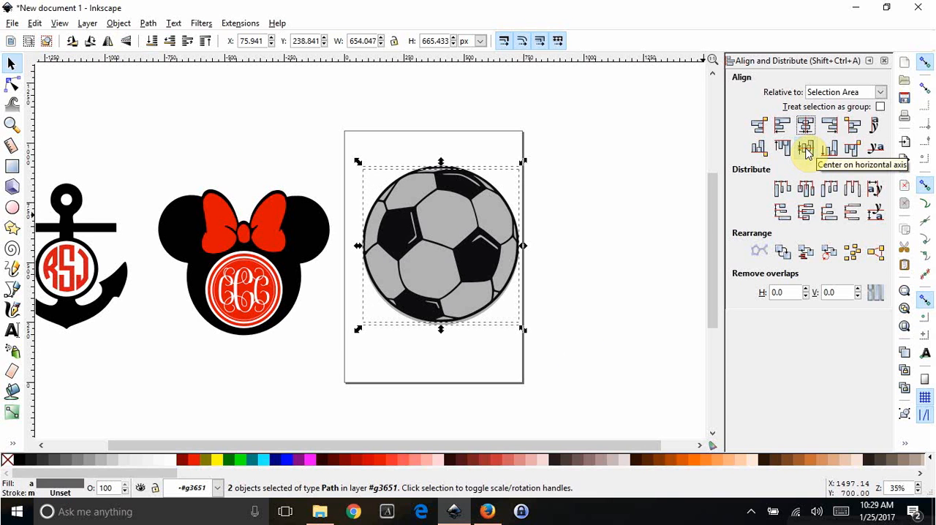
pyautogui.click(807, 151)
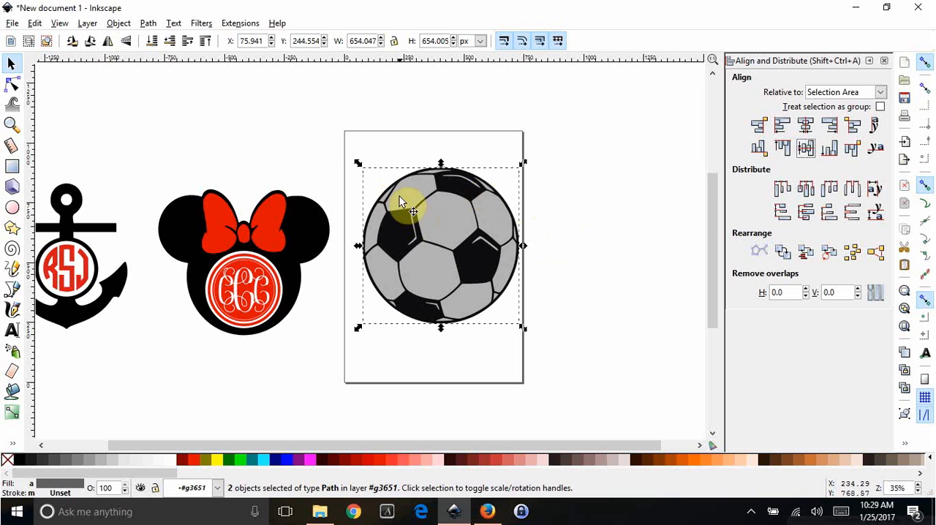
pyautogui.click(552, 250)
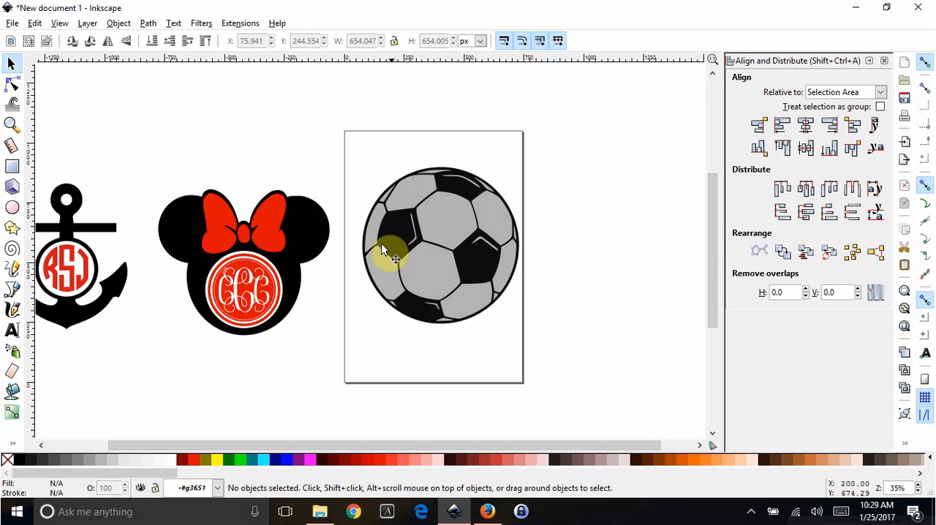
# - Draw a circle about 366 px in diameter above the Minnie head and fill it with navy blue
pyautogui.click(15, 210)
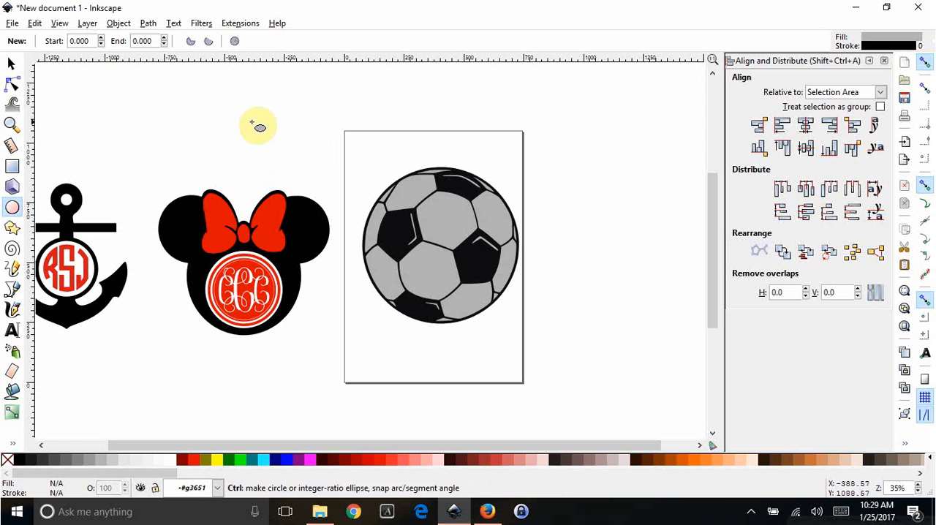
pyautogui.moveTo(257, 125); pyautogui.dragTo(347, 214)
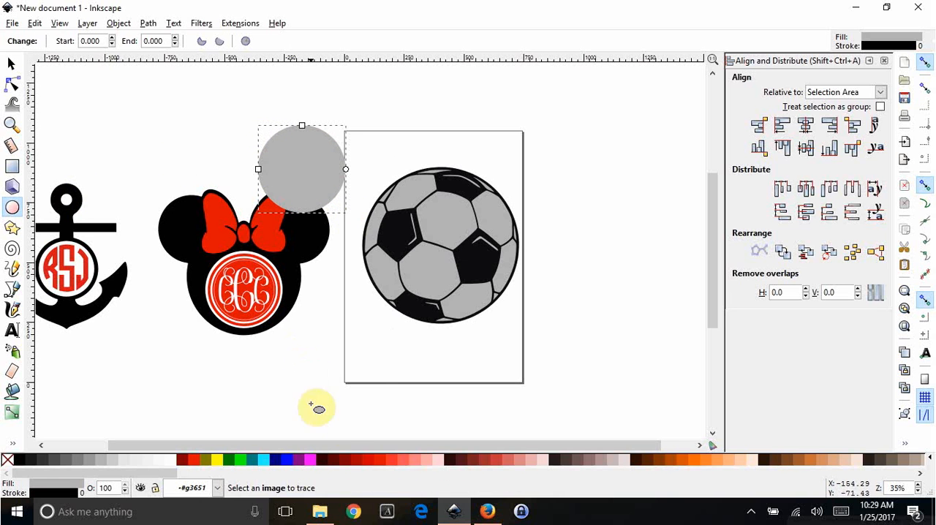
pyautogui.click(272, 459)
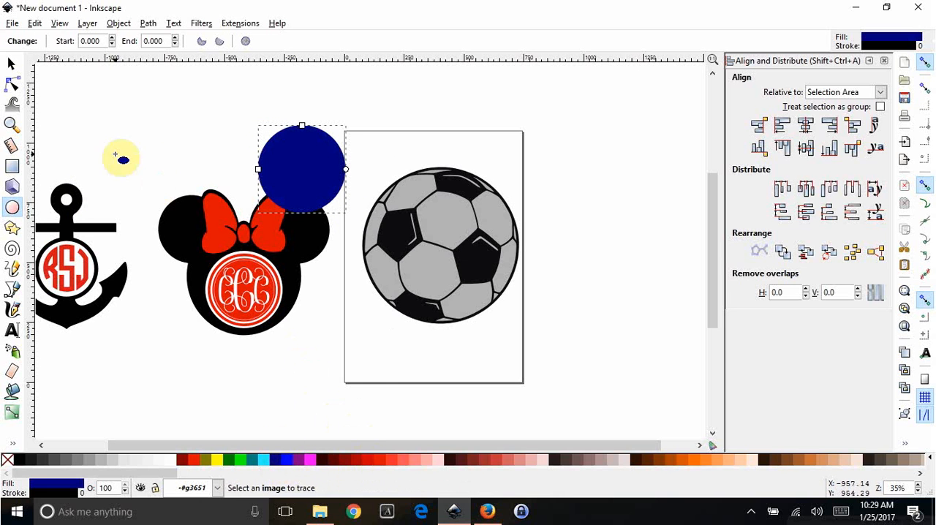
# - Move the navy circle over the middle of the soccer ball and enlarge it to about 426 px in diameter
pyautogui.click(11, 64)
pyautogui.click(292, 153)
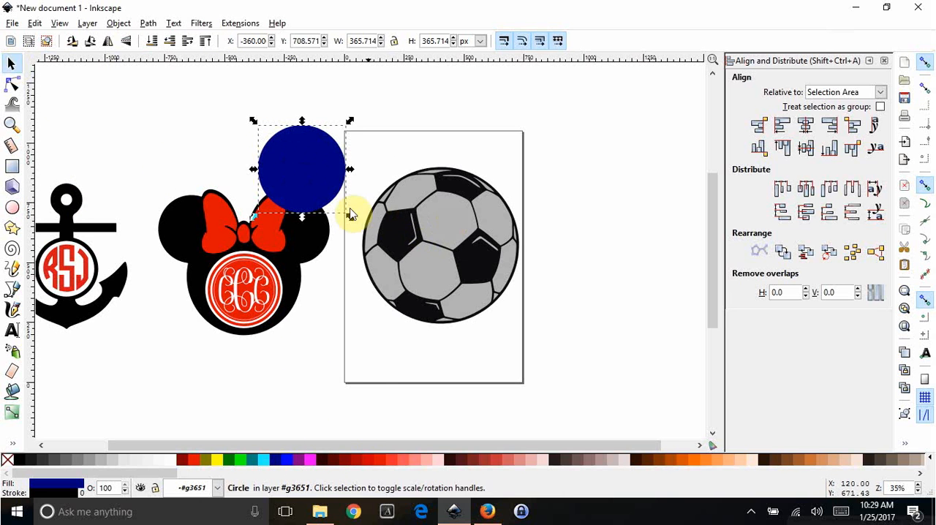
pyautogui.moveTo(307, 194); pyautogui.dragTo(433, 247)
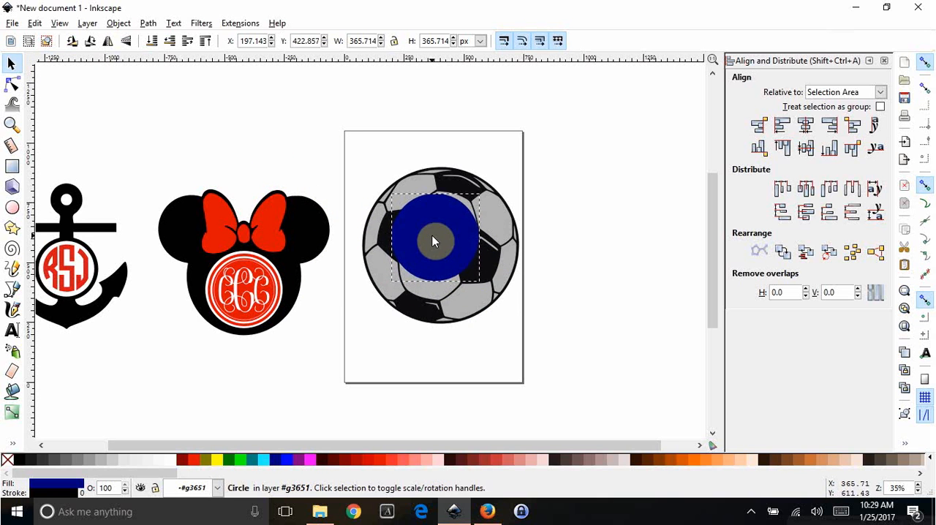
pyautogui.moveTo(479, 285); pyautogui.dragTo(498, 305)
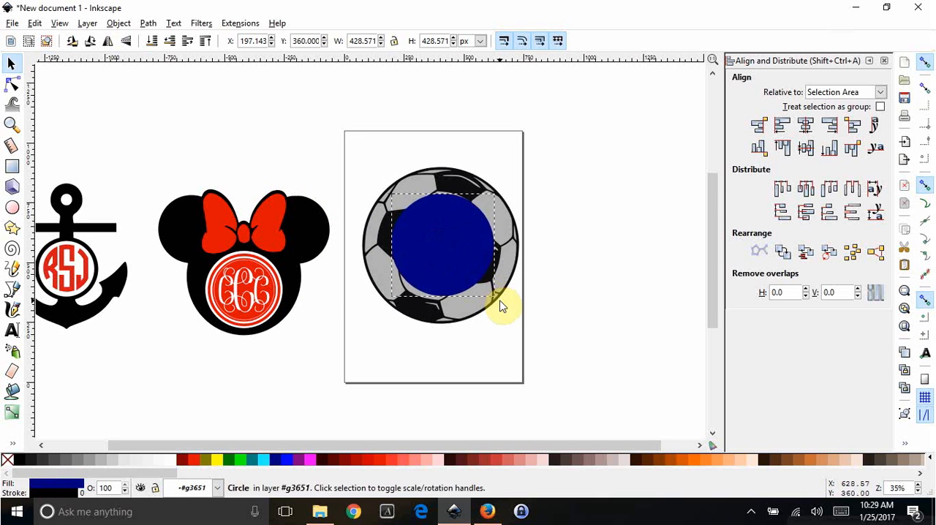
pyautogui.moveTo(450, 245); pyautogui.dragTo(450, 249)
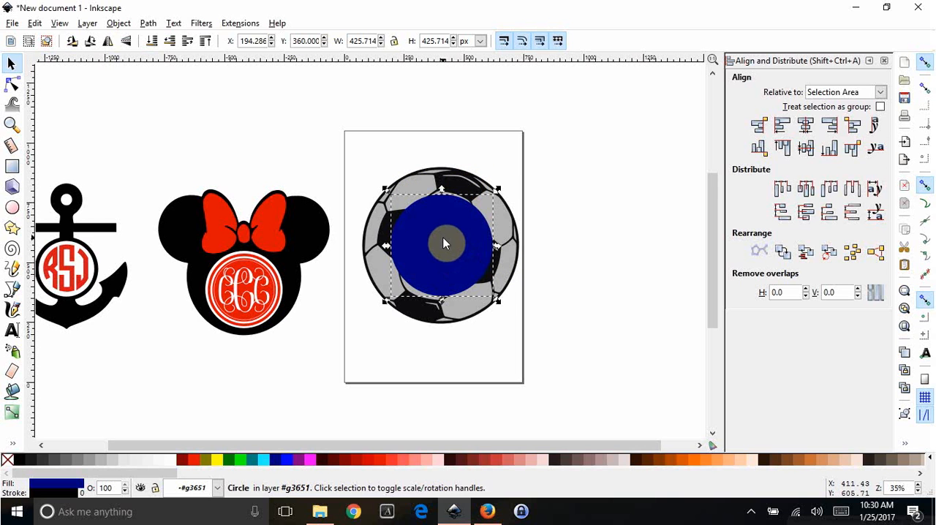
# - Duplicate the navy circle and spread both copies and the soccer ball apart from the gray circle
pyautogui.click(448, 251)
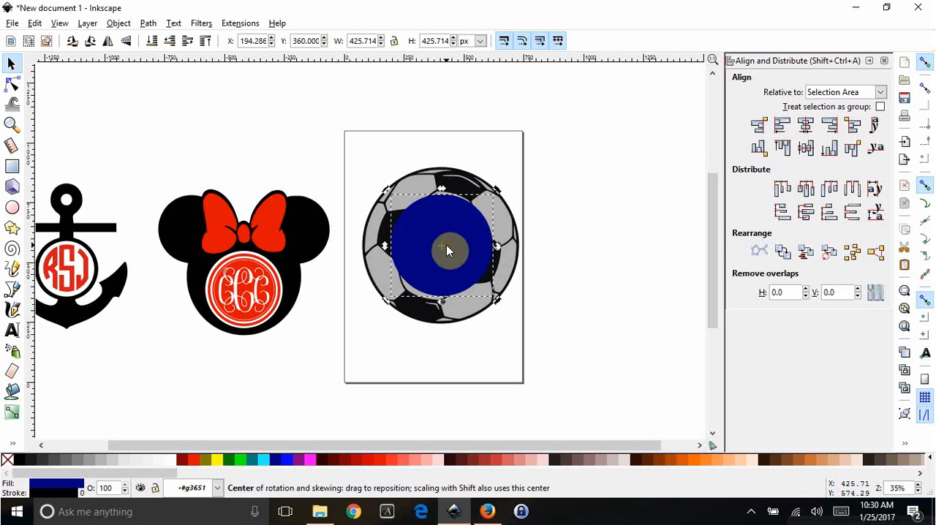
pyautogui.moveTo(446, 250); pyautogui.dragTo(587, 262)
pyautogui.moveTo(445, 253); pyautogui.dragTo(566, 317)
pyautogui.moveTo(489, 271); pyautogui.dragTo(537, 176)
pyautogui.click(448, 278)
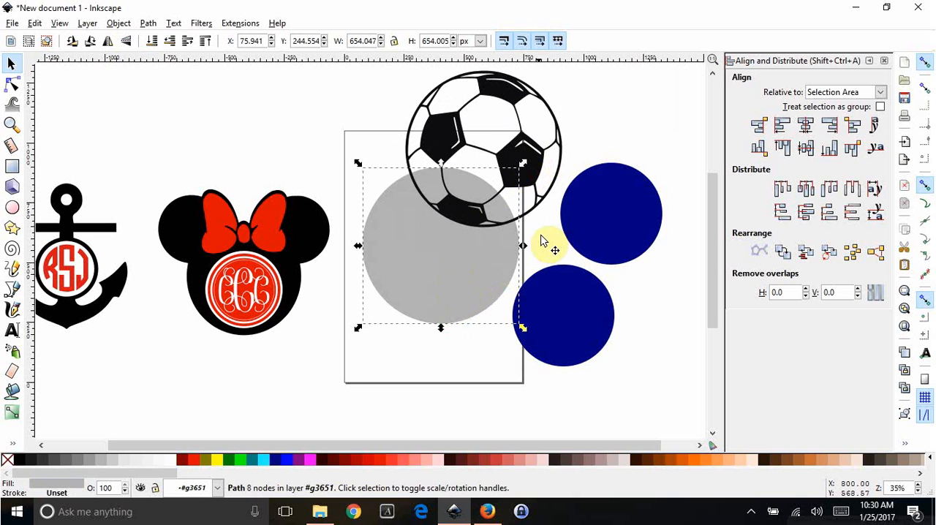
pyautogui.click(616, 212)
pyautogui.click(486, 146)
pyautogui.click(566, 301)
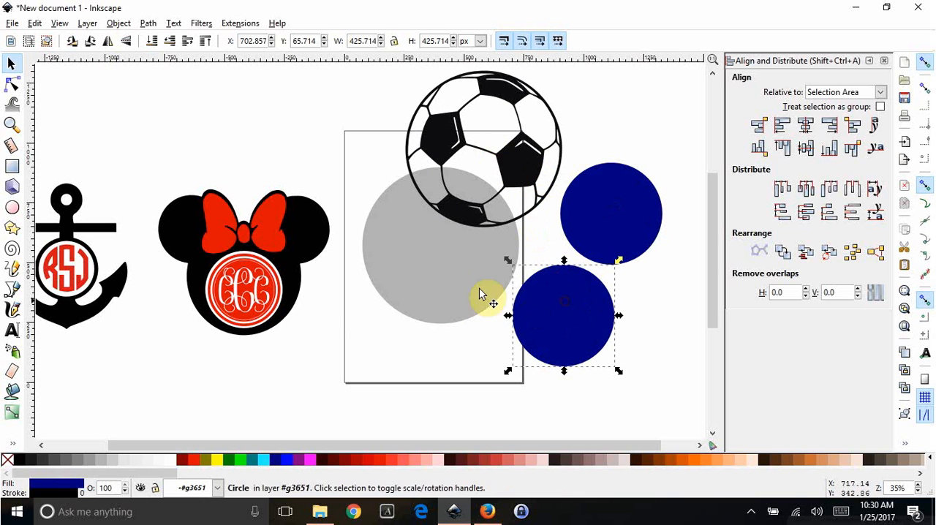
pyautogui.click(441, 269)
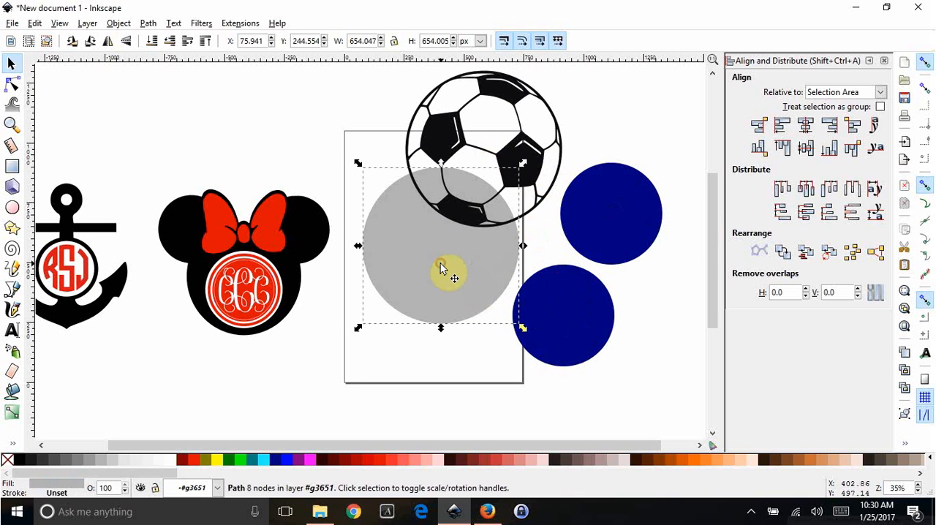
# - Move the soccer ball back over the gray circle and place both navy circles on top of it
pyautogui.click(510, 154)
pyautogui.moveTo(510, 154); pyautogui.dragTo(482, 241)
pyautogui.moveTo(587, 221); pyautogui.dragTo(499, 250)
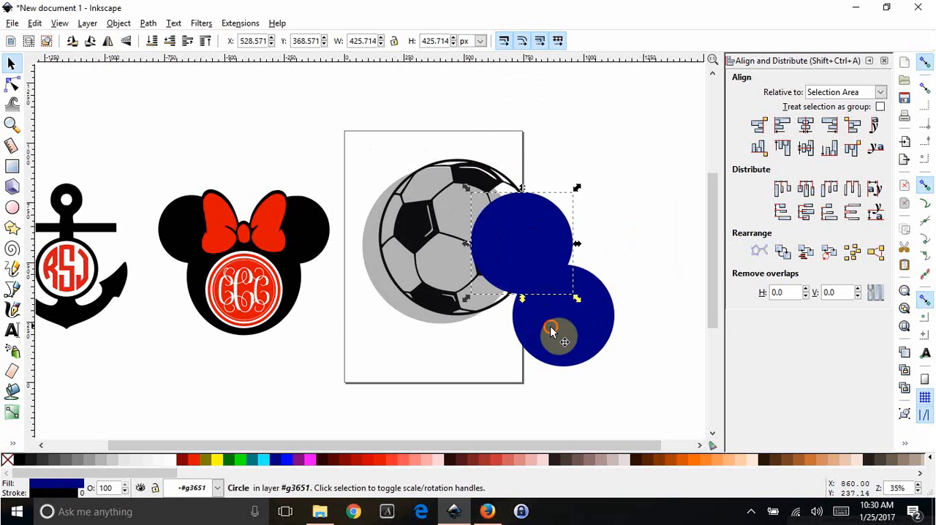
pyautogui.moveTo(553, 329); pyautogui.dragTo(484, 279)
# - Select all four pieces, centre them on each other on both axes, and move the stack fully onto the page
pyautogui.moveTo(351, 123); pyautogui.dragTo(603, 361)
pyautogui.click(804, 126)
pyautogui.click(805, 150)
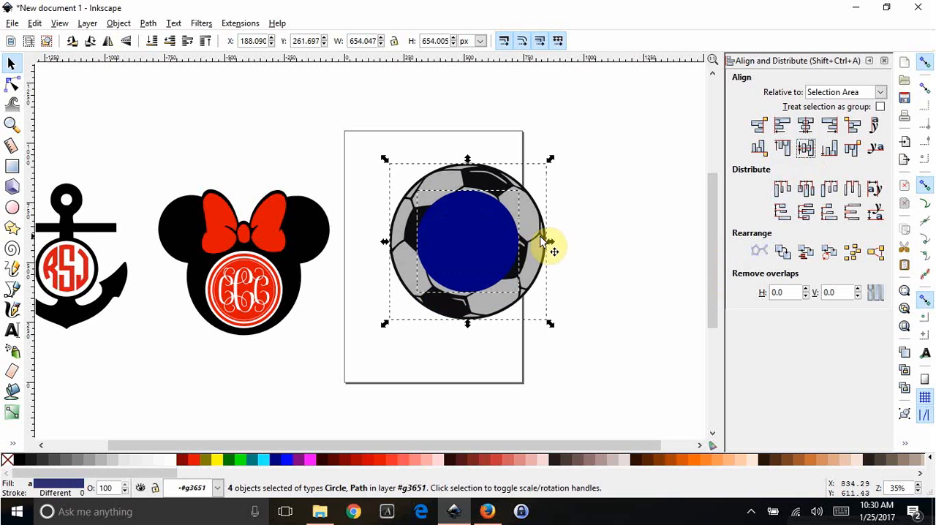
pyautogui.moveTo(546, 244); pyautogui.dragTo(504, 240)
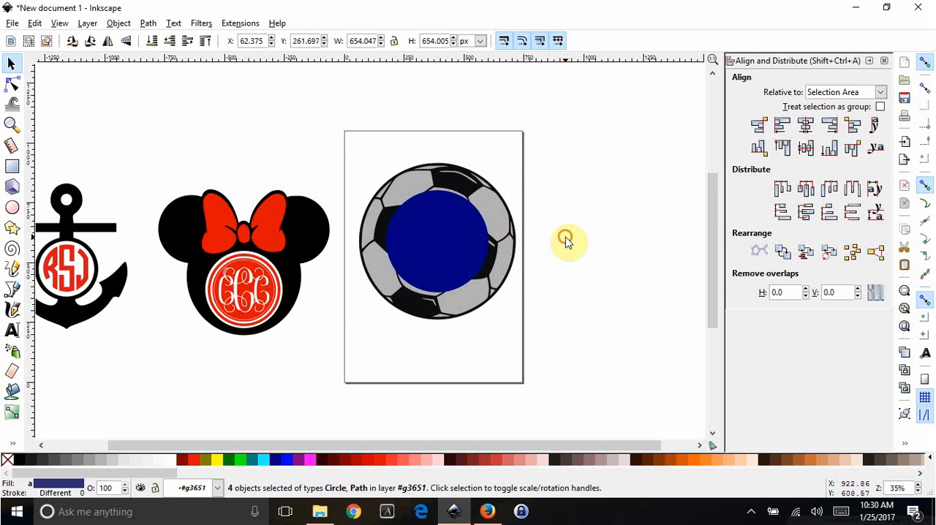
pyautogui.click(567, 241)
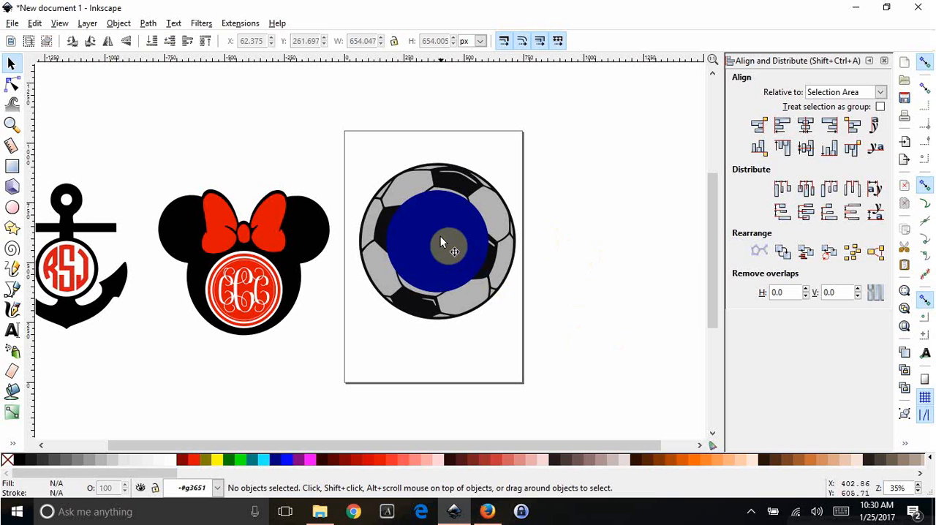
# - Subtract the upper navy circle from the detailed soccer ball using Difference
pyautogui.click(440, 241)
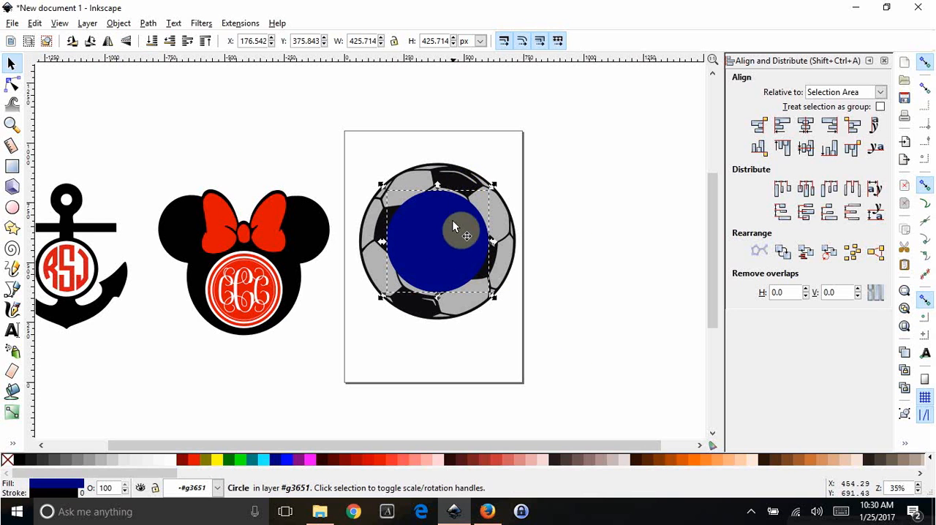
pyautogui.click(11, 85)
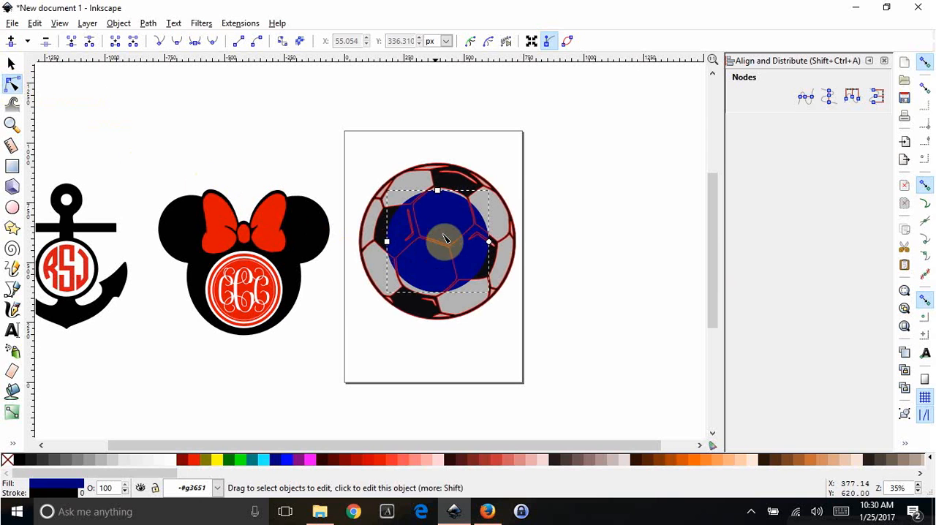
pyautogui.click(454, 185)
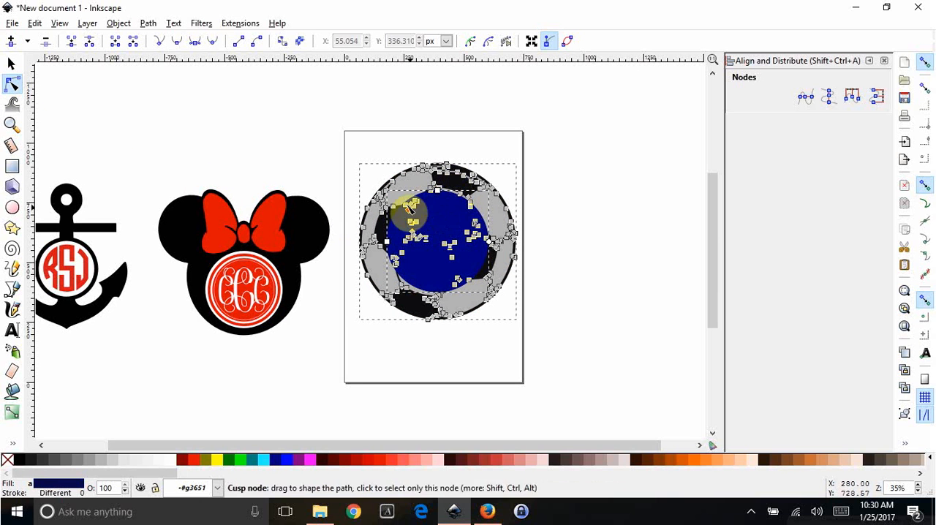
pyautogui.click(148, 23)
pyautogui.click(170, 121)
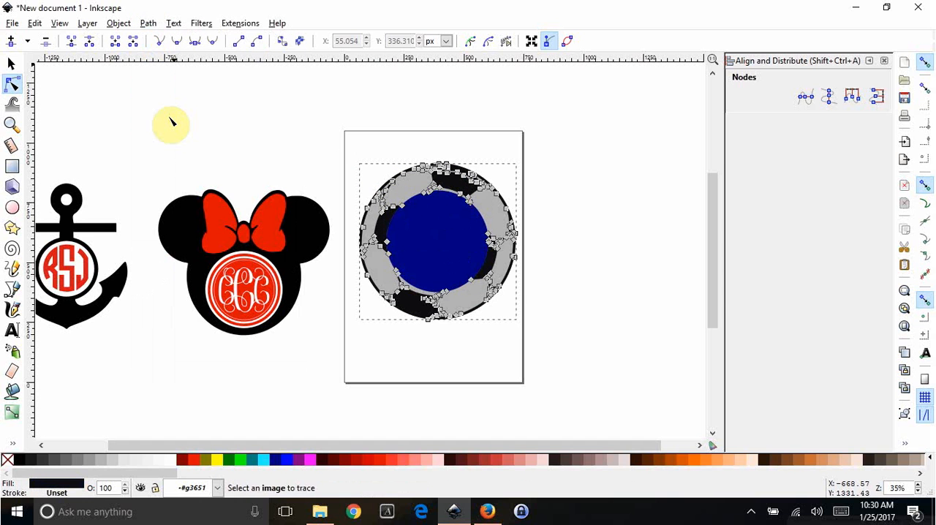
# - Pull the remaining navy circle and the cut soccer ball away from the gray circle
pyautogui.click(11, 64)
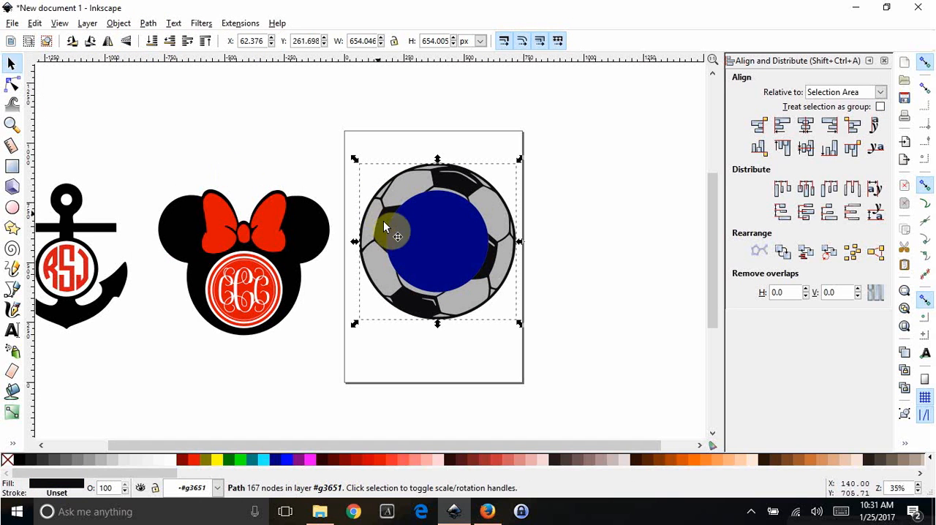
pyautogui.moveTo(443, 244); pyautogui.dragTo(606, 280)
pyautogui.moveTo(511, 220); pyautogui.dragTo(453, 189)
pyautogui.moveTo(609, 281); pyautogui.dragTo(595, 244)
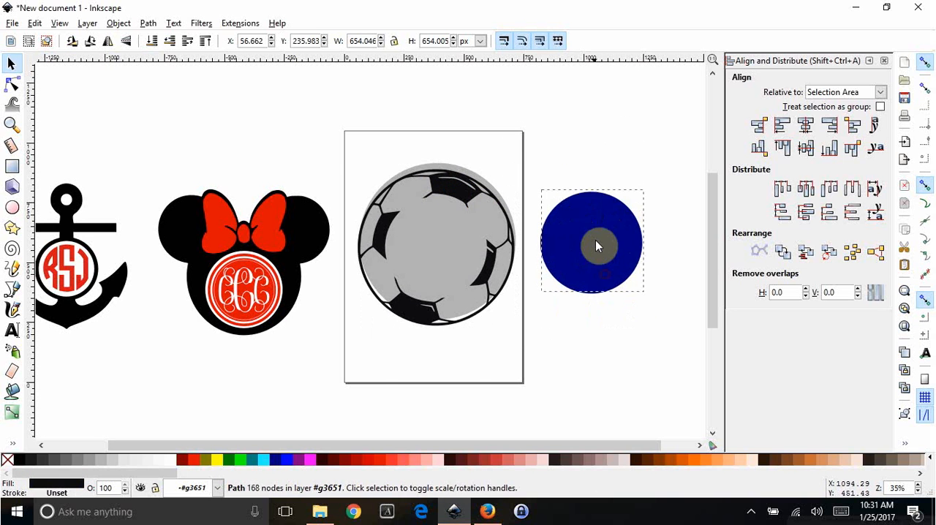
pyautogui.moveTo(484, 269); pyautogui.dragTo(473, 371)
pyautogui.moveTo(612, 256); pyautogui.dragTo(633, 272)
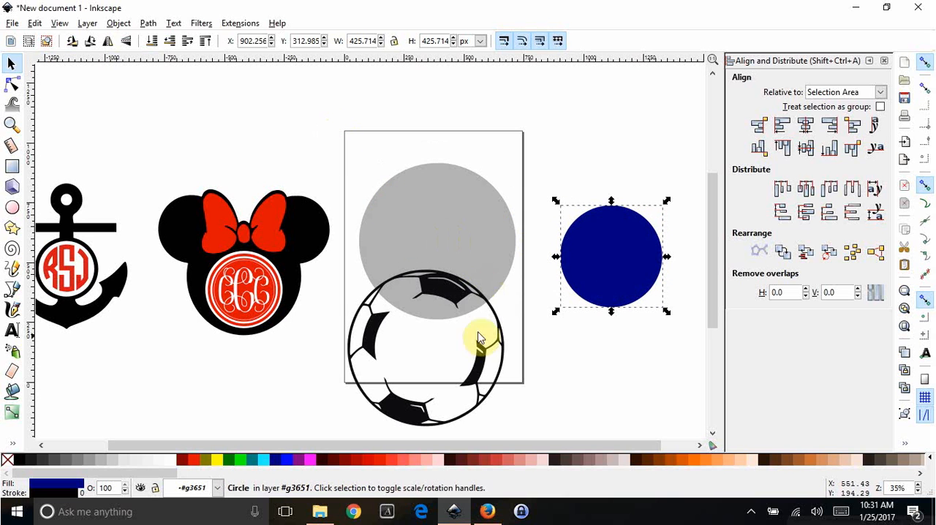
# - Stack the cut soccer ball and navy circle back over the gray circle and centre all three on both axes
pyautogui.click(444, 281)
pyautogui.moveTo(447, 237); pyautogui.dragTo(446, 196)
pyautogui.moveTo(610, 235); pyautogui.dragTo(433, 227)
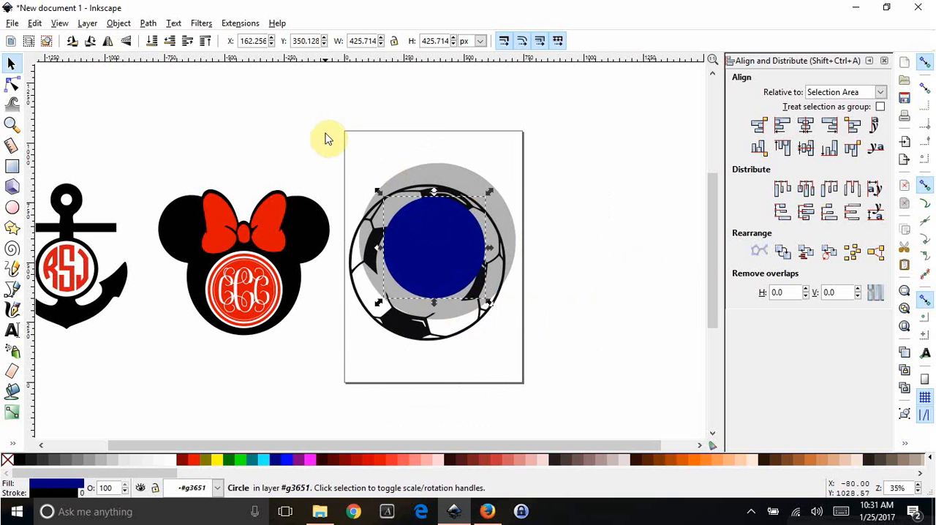
pyautogui.moveTo(325, 132); pyautogui.dragTo(592, 388)
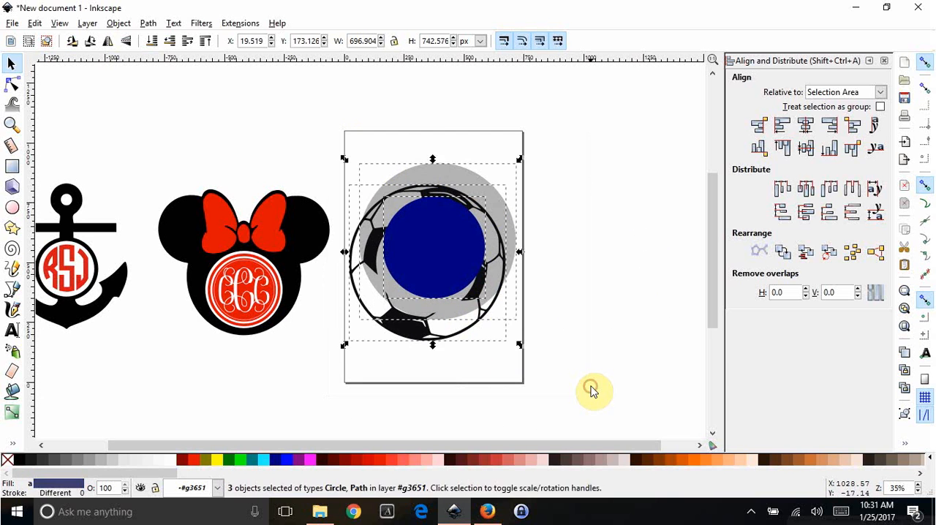
pyautogui.click(803, 127)
pyautogui.click(805, 150)
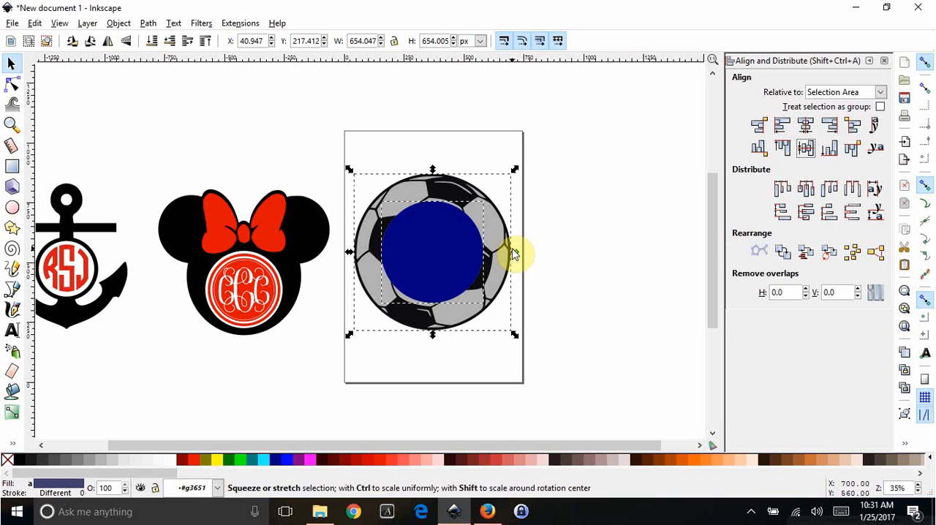
pyautogui.click(566, 236)
# - Subtract the remaining navy circle from the gray backing circle using Difference
pyautogui.click(437, 237)
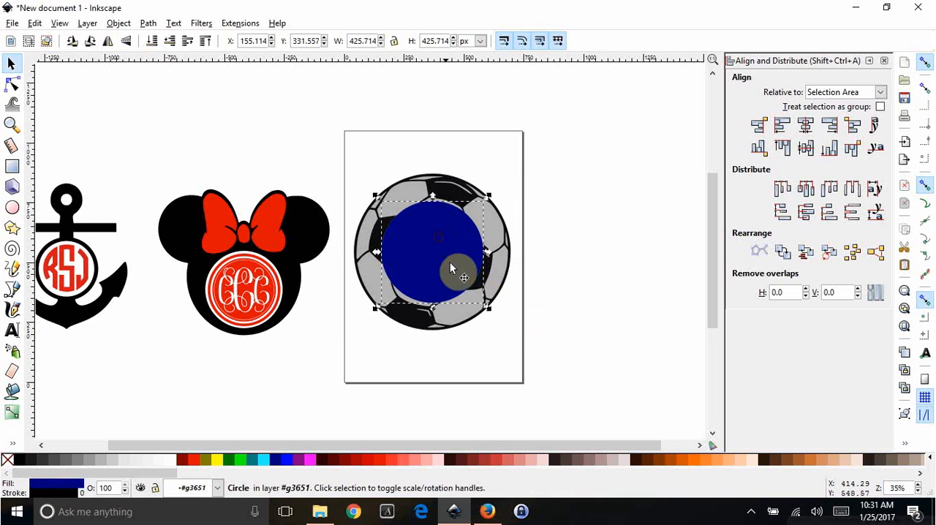
pyautogui.click(11, 84)
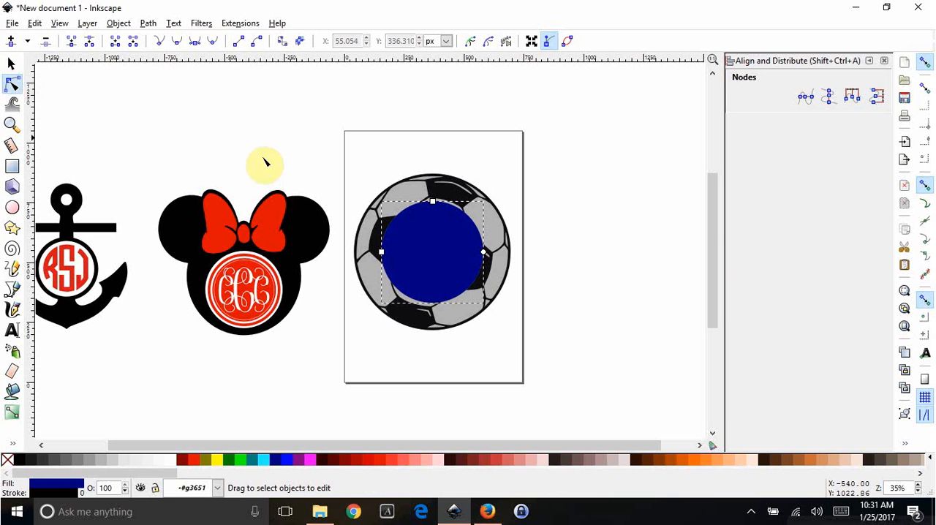
pyautogui.keyDown('shift'); pyautogui.click(406, 197); pyautogui.keyUp('shift')
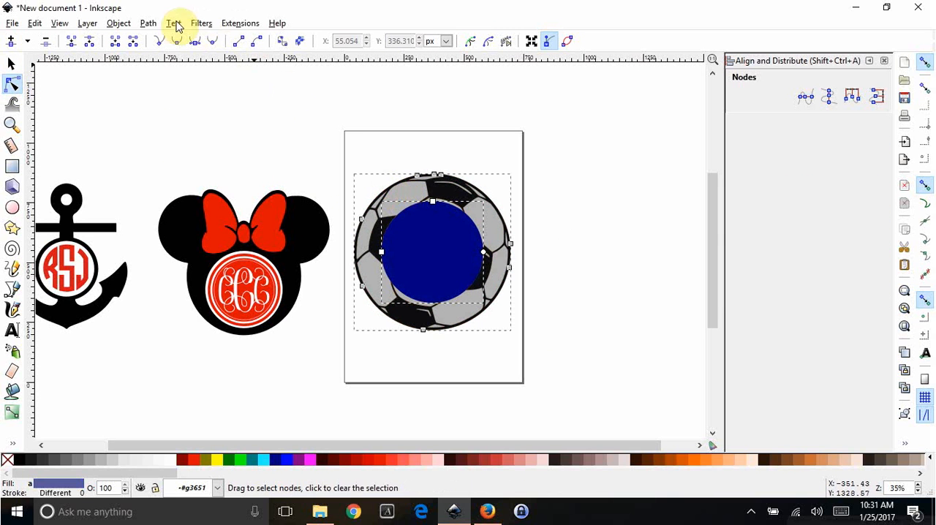
pyautogui.click(149, 23)
pyautogui.click(170, 120)
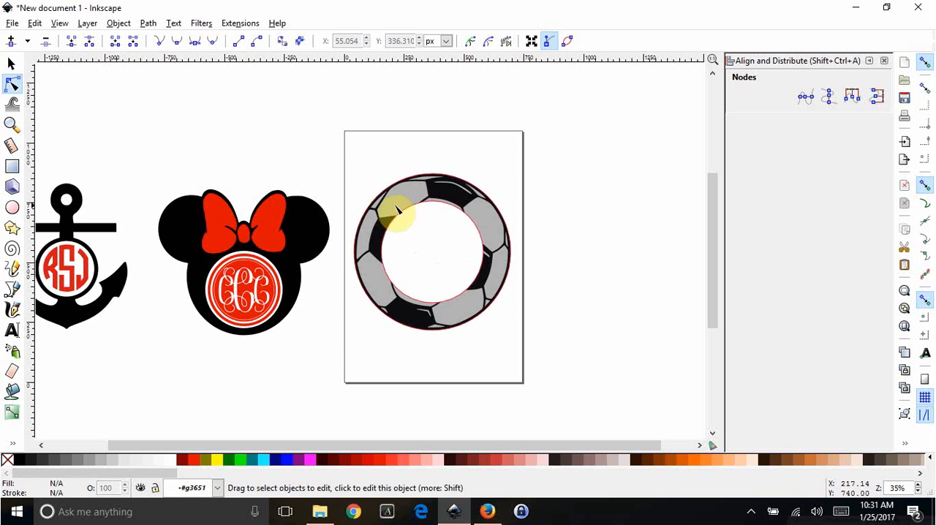
# - Select the gray ring and the cut soccer ball together and move them slightly higher on the page
pyautogui.moveTo(344, 157); pyautogui.dragTo(537, 353)
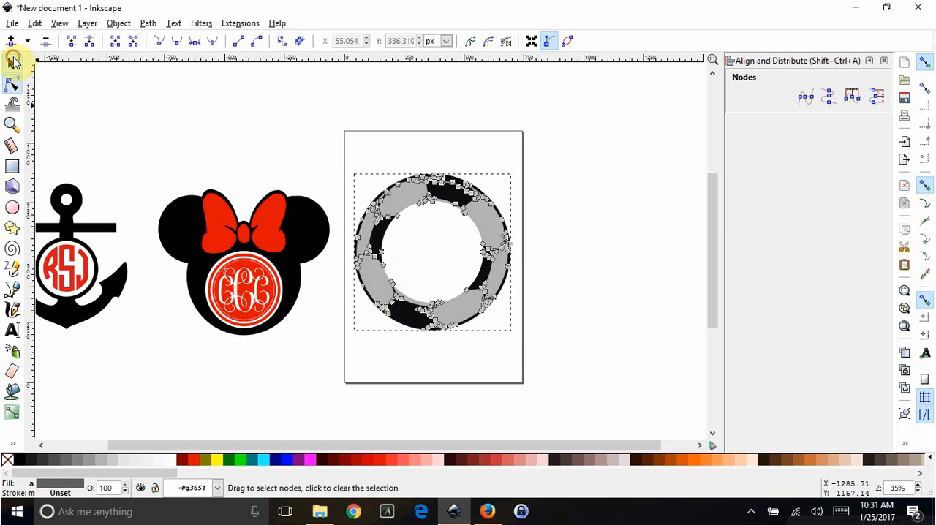
pyautogui.click(13, 62)
pyautogui.moveTo(400, 209)
pyautogui.mouseDown()
pyautogui.moveTo(486, 205)
pyautogui.moveTo(408, 191)
pyautogui.mouseUp()
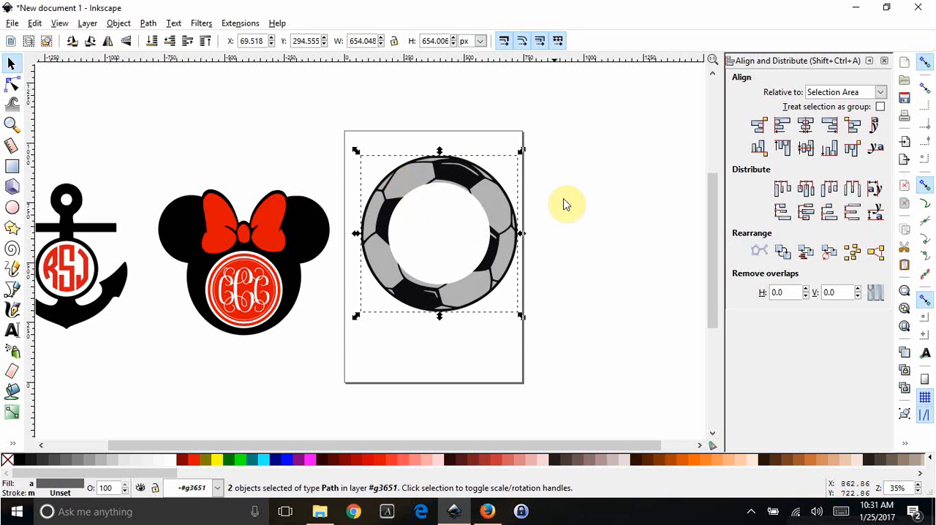
# - Select only the gray ring behind the soccer ball and fill it with white
pyautogui.click(412, 198)
pyautogui.click(412, 192)
pyautogui.click(12, 84)
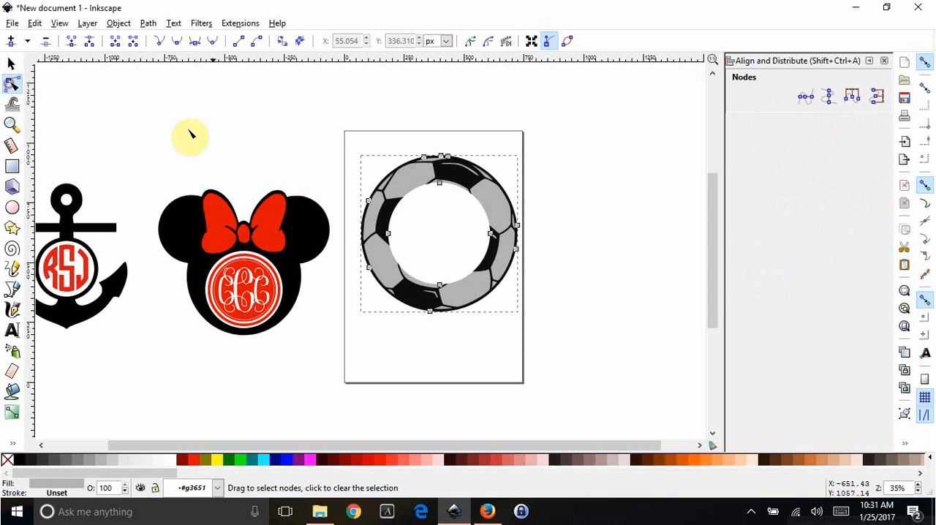
pyautogui.click(467, 176)
pyautogui.click(448, 234)
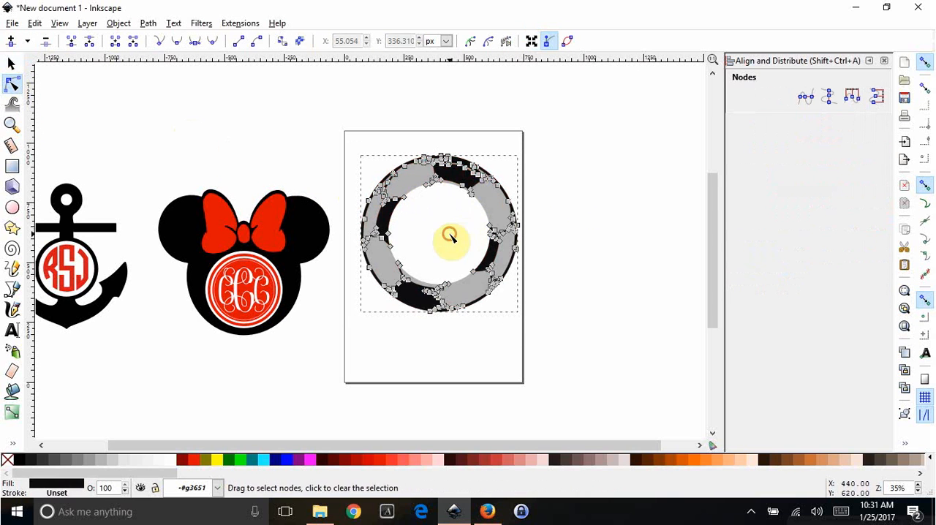
pyautogui.click(407, 187)
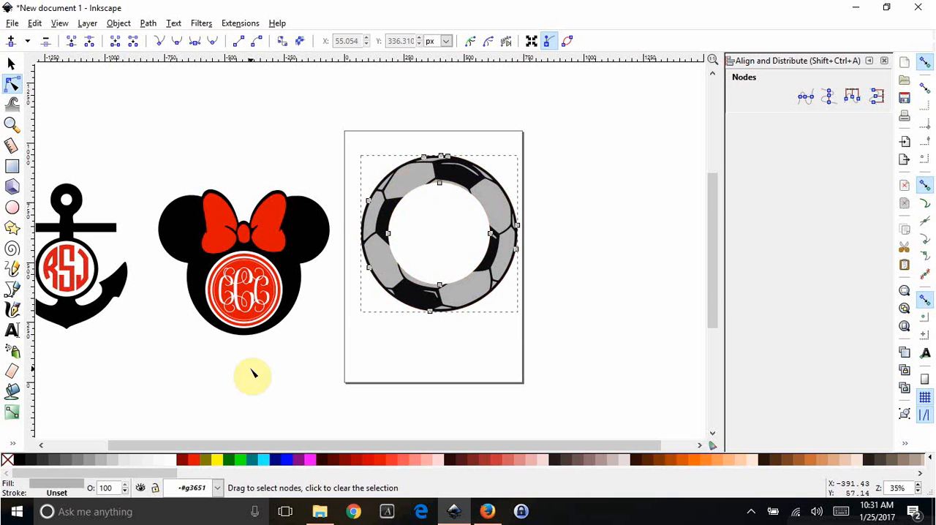
pyautogui.click(169, 460)
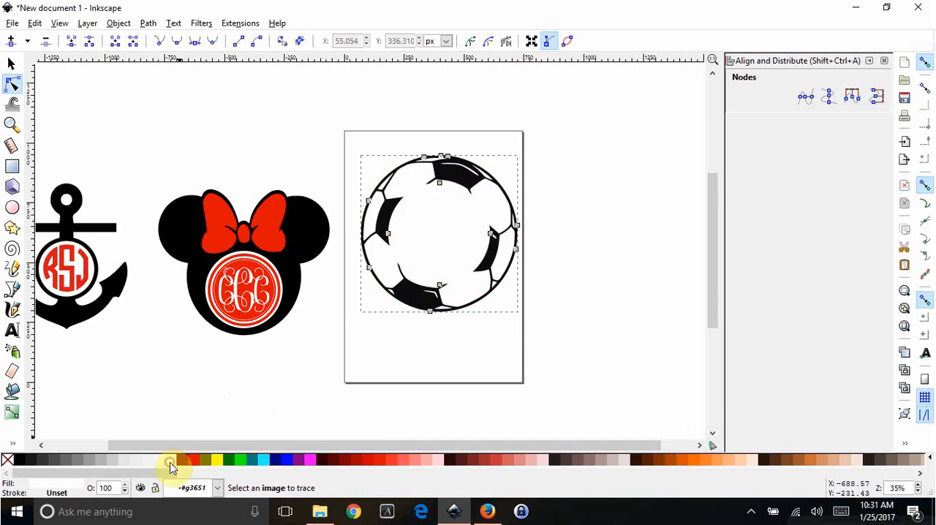
# - Duplicate the red circle monogram from the Minnie head and place the copy inside the soccer ball's open centre
pyautogui.click(8, 69)
pyautogui.click(466, 244)
pyautogui.click(311, 363)
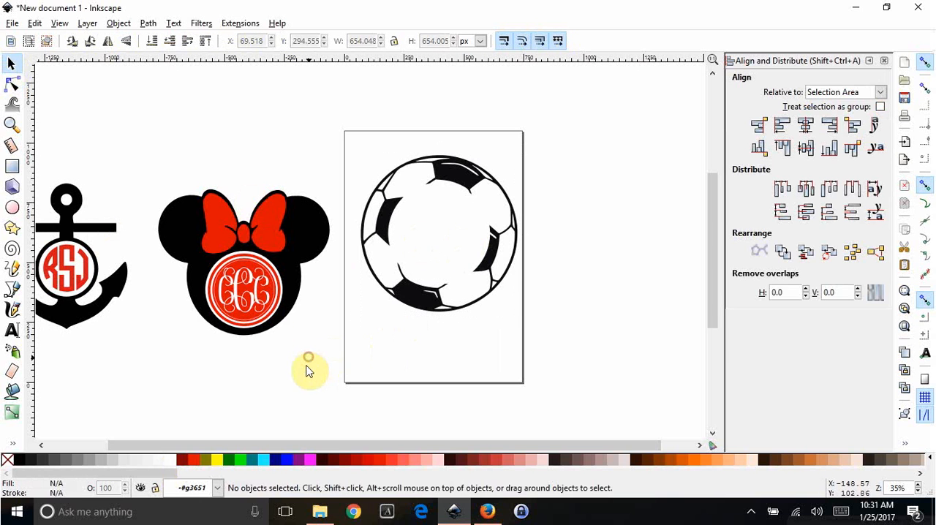
pyautogui.click(253, 303)
pyautogui.doubleClick(253, 302)
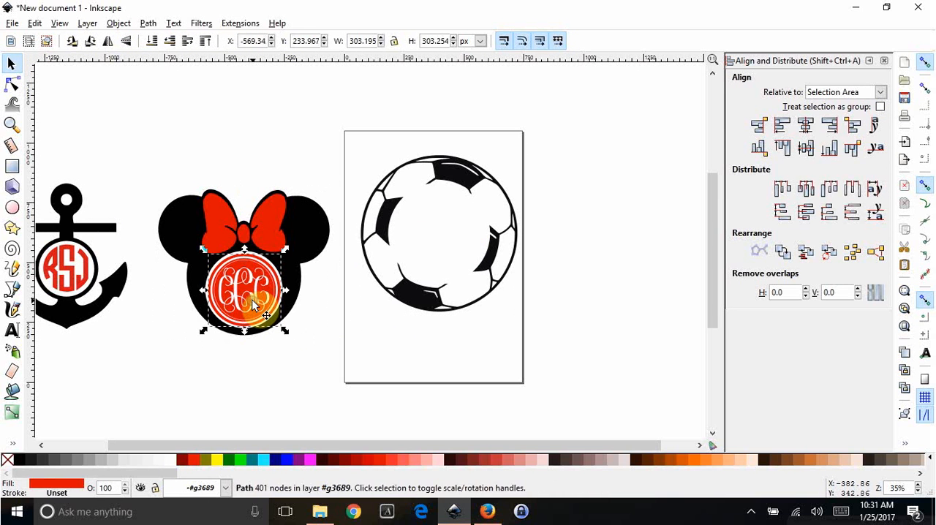
pyautogui.moveTo(253, 303); pyautogui.dragTo(457, 222)
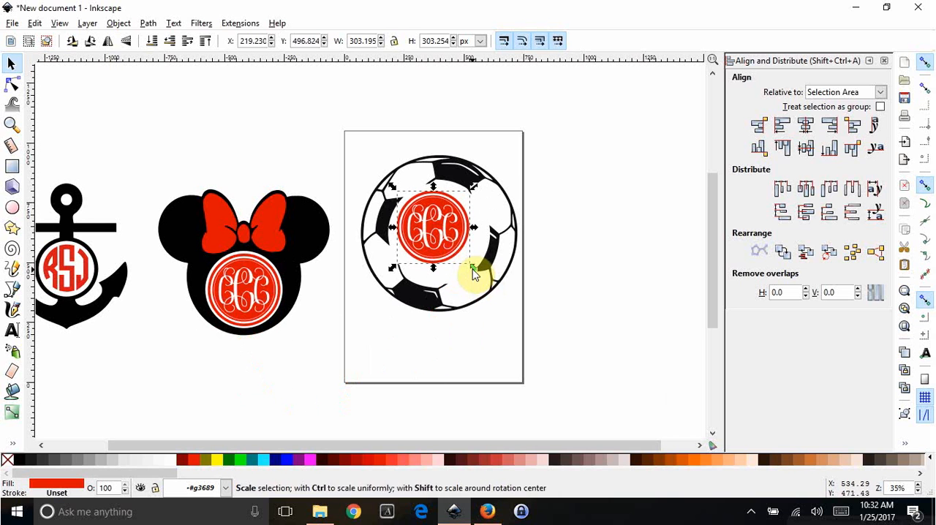
# - Enlarge the copied monogram proportionally to about 406 px wide and reposition it to fill the soccer ball's centre
pyautogui.moveTo(474, 268); pyautogui.dragTo(497, 288)
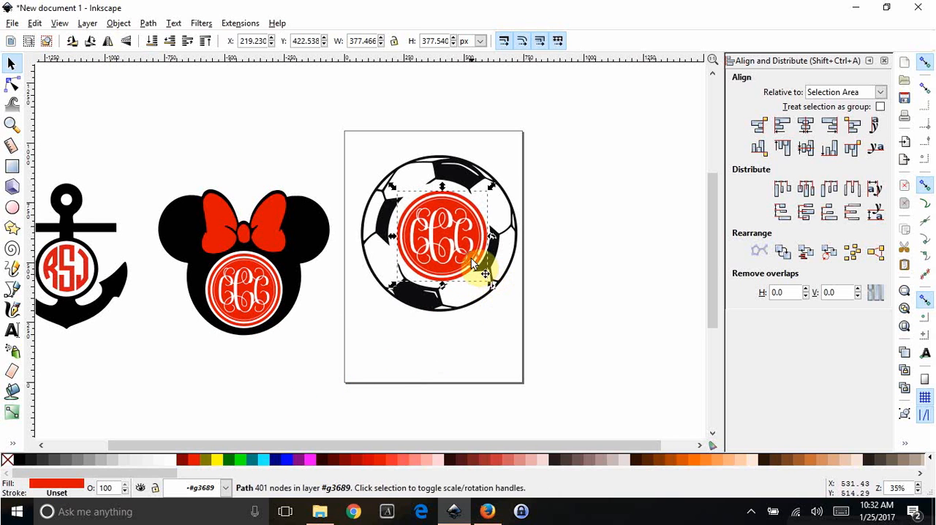
pyautogui.moveTo(466, 255); pyautogui.dragTo(469, 257)
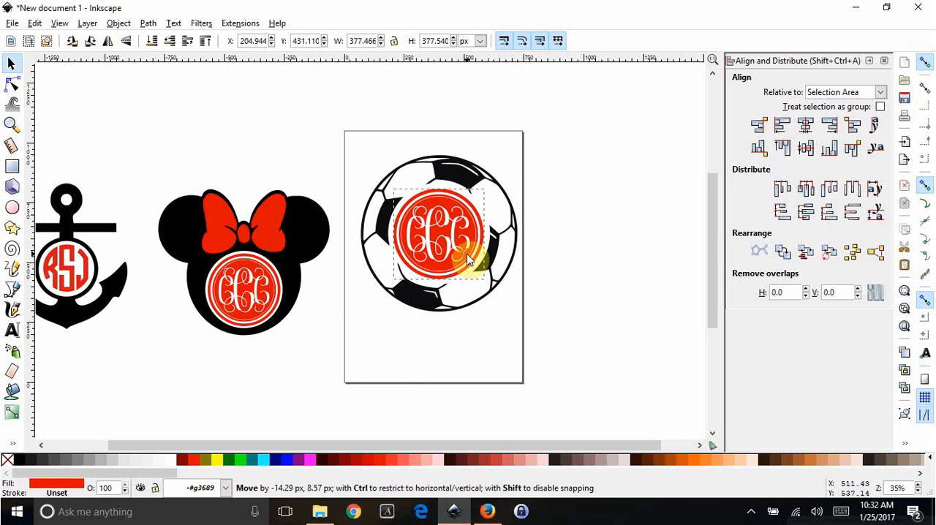
pyautogui.moveTo(497, 286); pyautogui.dragTo(499, 290)
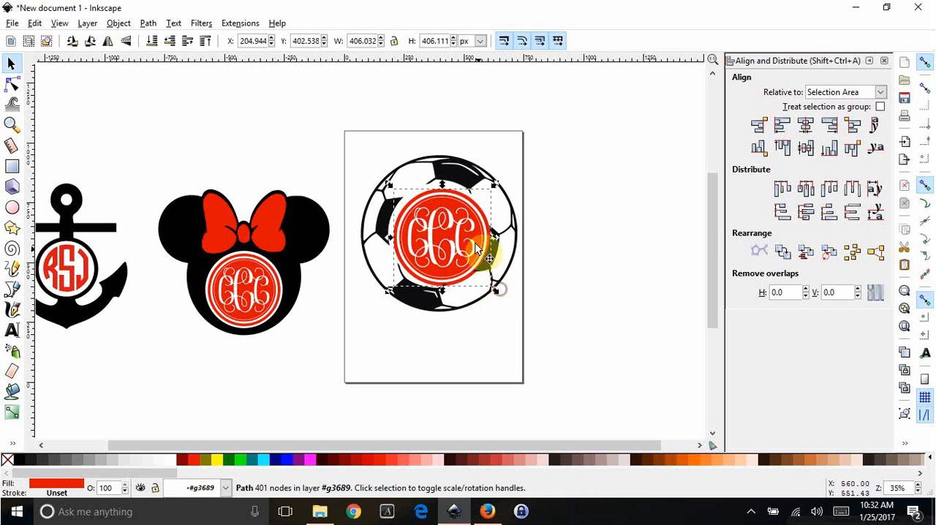
pyautogui.moveTo(475, 249); pyautogui.dragTo(471, 233)
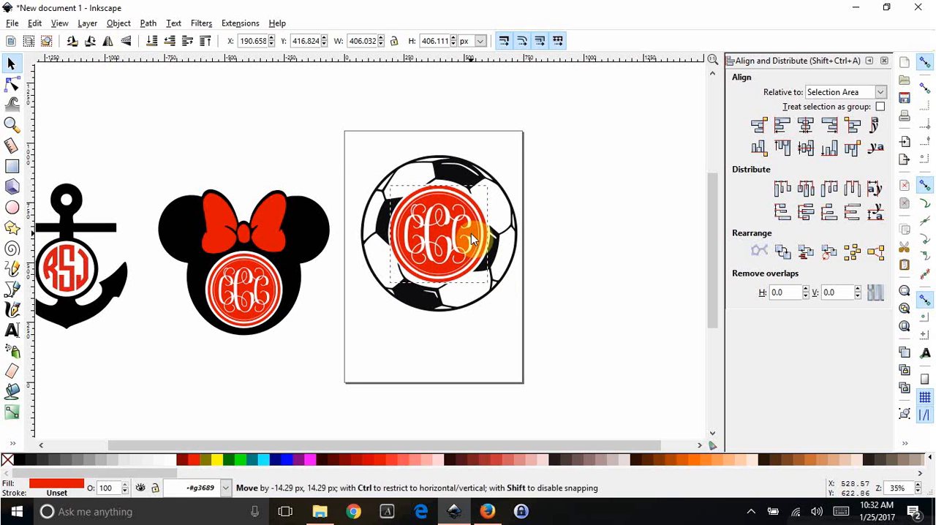
# - Select the copied monogram with both soccer ball pieces and centre them on the vertical and horizontal axes
pyautogui.moveTo(319, 119); pyautogui.dragTo(577, 391)
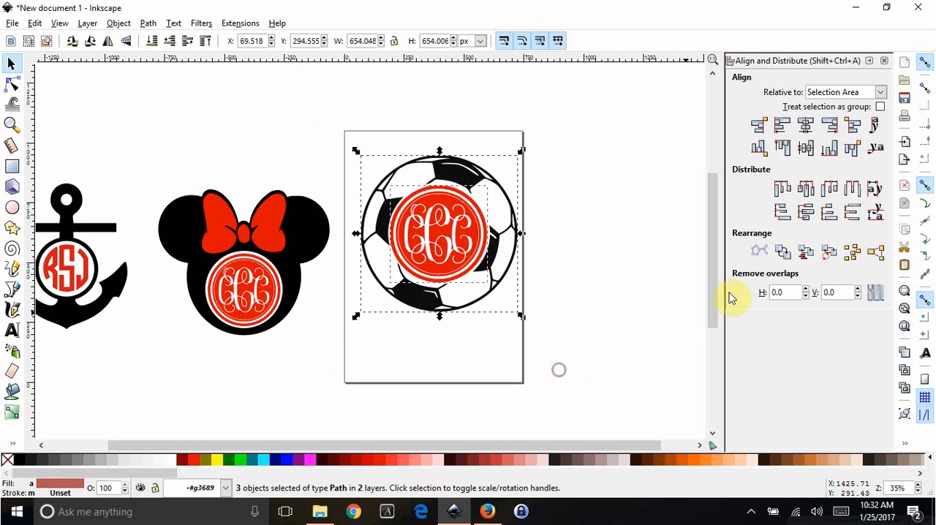
pyautogui.click(805, 126)
pyautogui.click(805, 148)
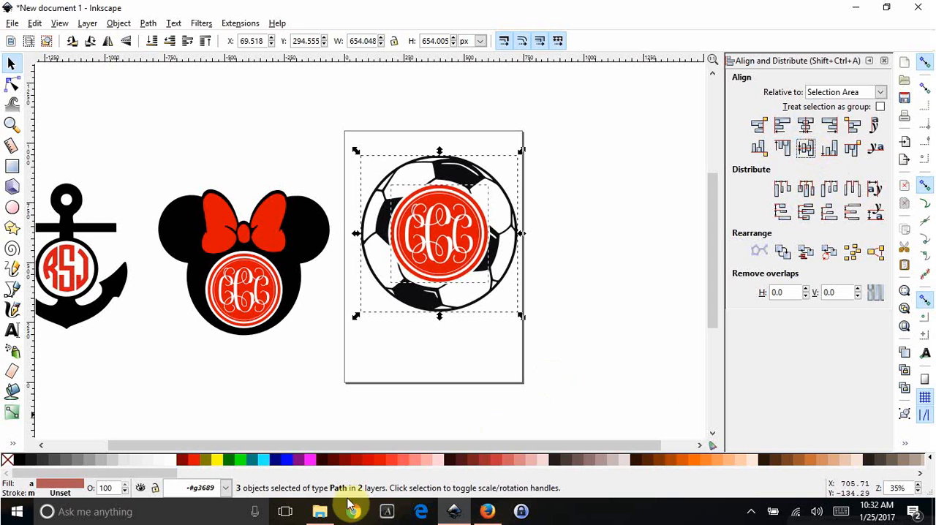
# - Select only the monogram in the soccer ball, fill it with black and clear the selection
pyautogui.click(359, 383)
pyautogui.click(443, 228)
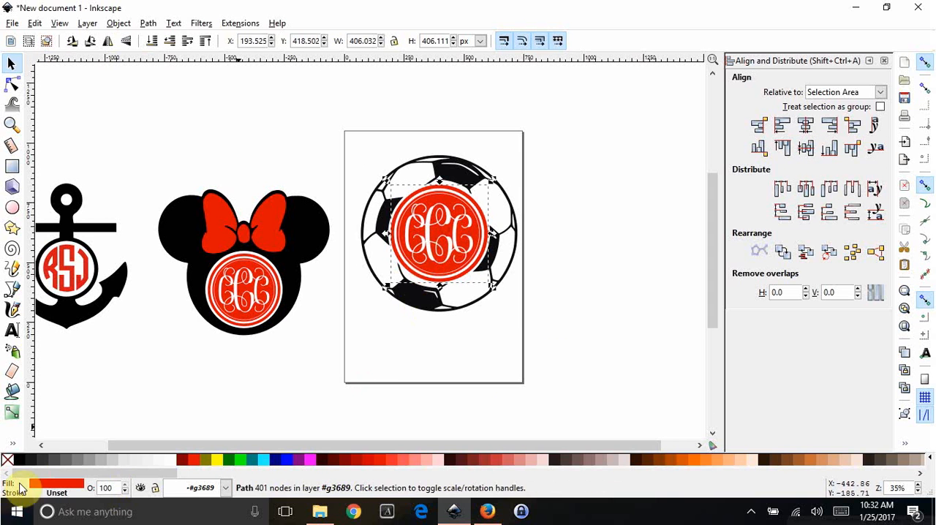
pyautogui.click(17, 459)
pyautogui.click(606, 342)
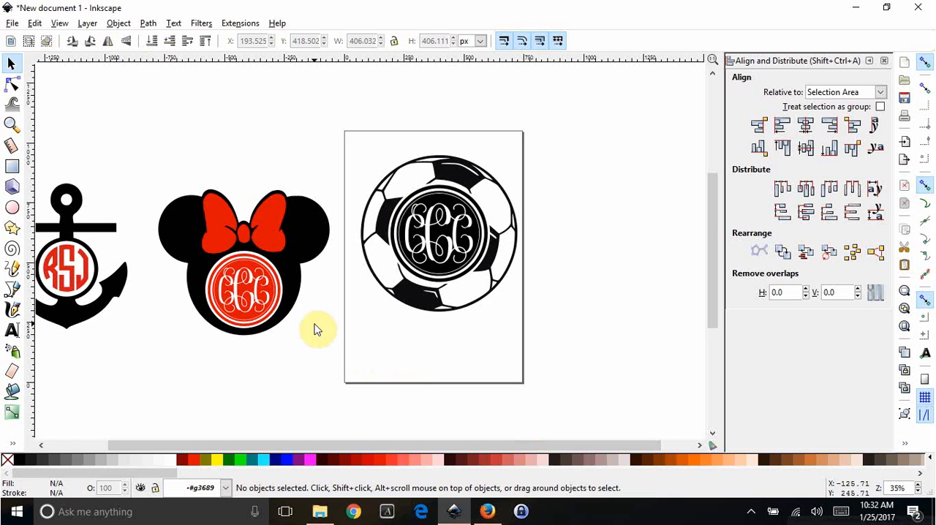
# - Move the grouped anchor monogram slightly higher on the canvas
pyautogui.scroll(-1, 307, 344)
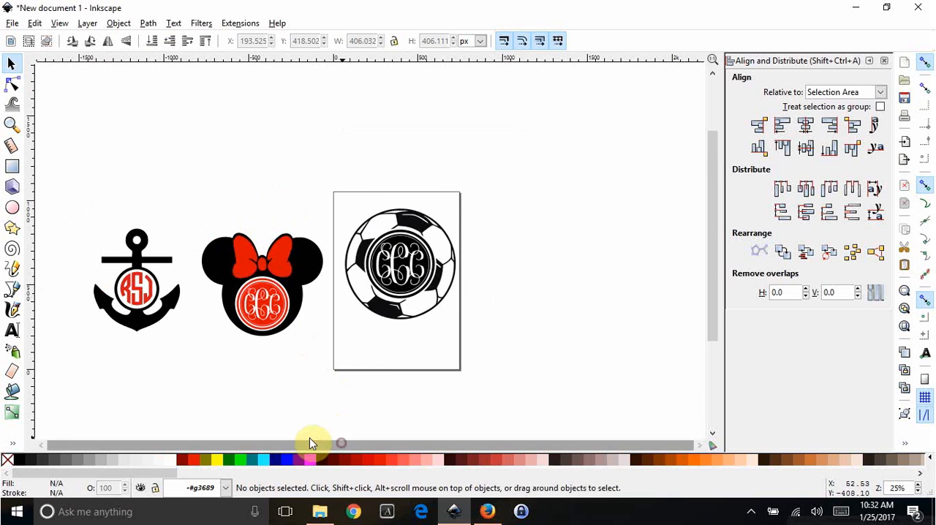
pyautogui.moveTo(83, 210); pyautogui.dragTo(174, 302)
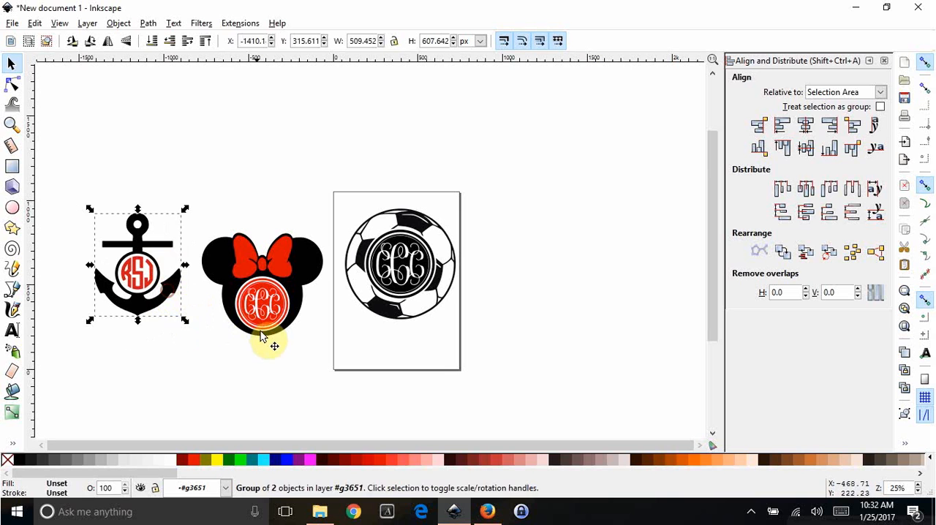
pyautogui.click(279, 346)
# - Select the Minnie head, its bow and its red monogram together and move them slightly up and toward the page
pyautogui.moveTo(334, 368); pyautogui.dragTo(196, 205)
pyautogui.click(252, 311)
pyautogui.doubleClick(252, 311)
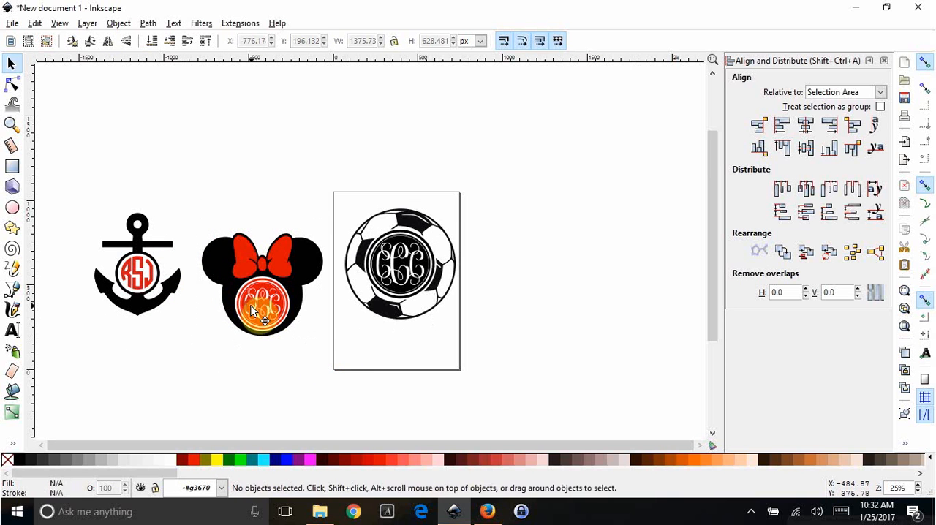
pyautogui.doubleClick(252, 310)
pyautogui.click(260, 317)
pyautogui.keyDown('shift'); pyautogui.click(217, 268); pyautogui.keyUp('shift')
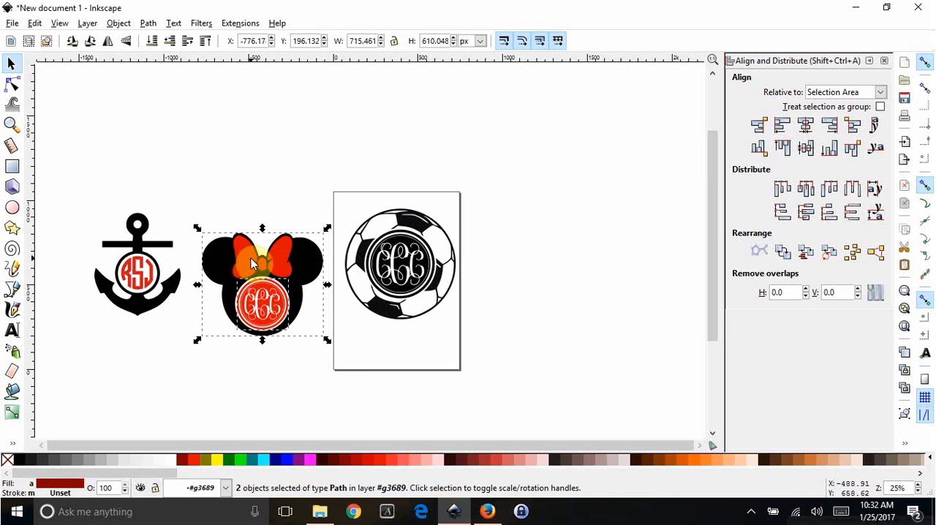
pyautogui.keyDown('shift'); pyautogui.click(251, 258); pyautogui.keyUp('shift')
pyautogui.moveTo(314, 265); pyautogui.dragTo(319, 241)
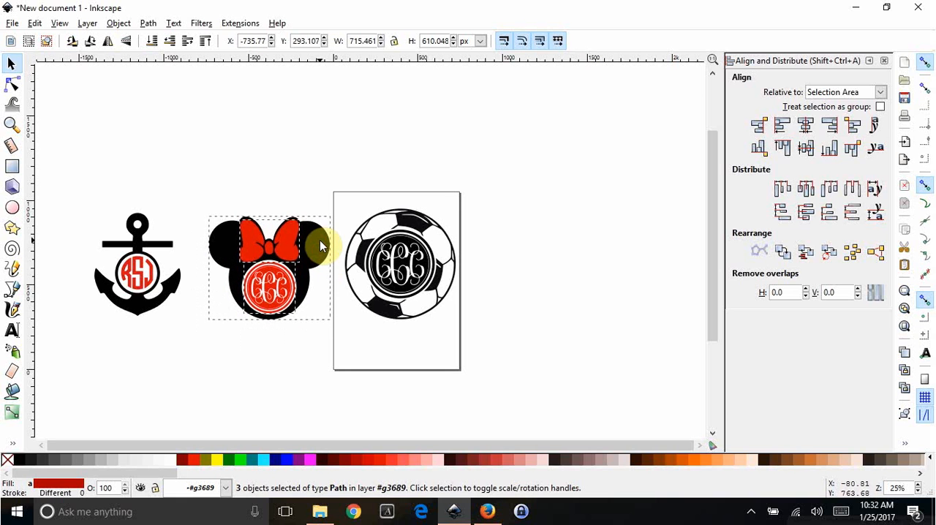
pyautogui.click(569, 264)
pyautogui.click(525, 308)
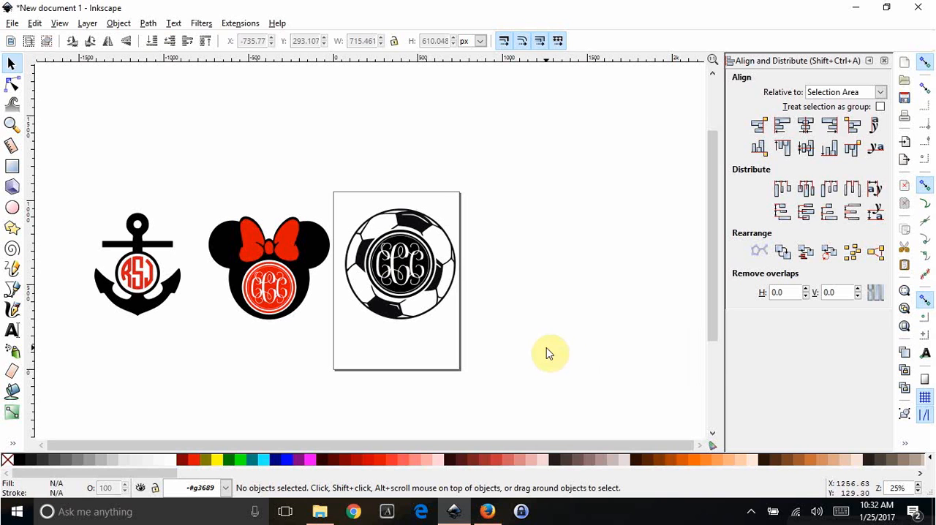
pyautogui.click(751, 512)
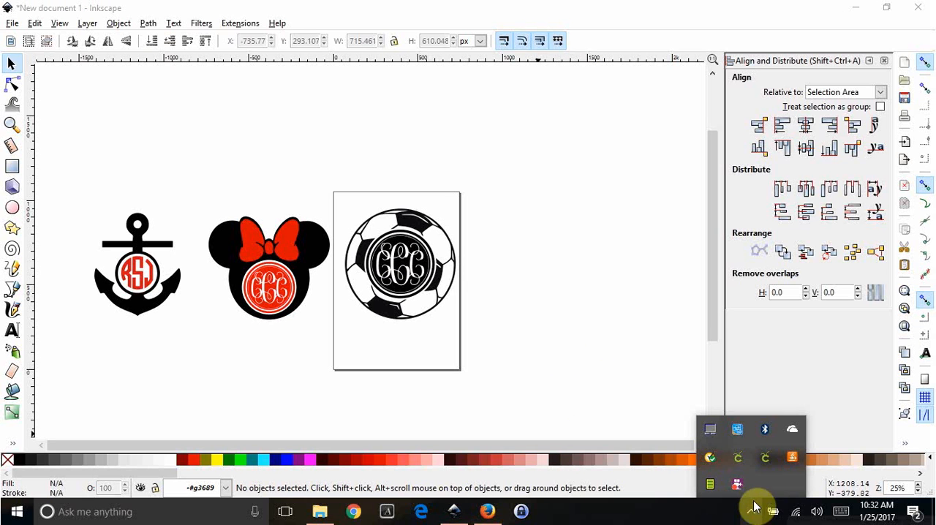
pyautogui.rightClick(738, 485)
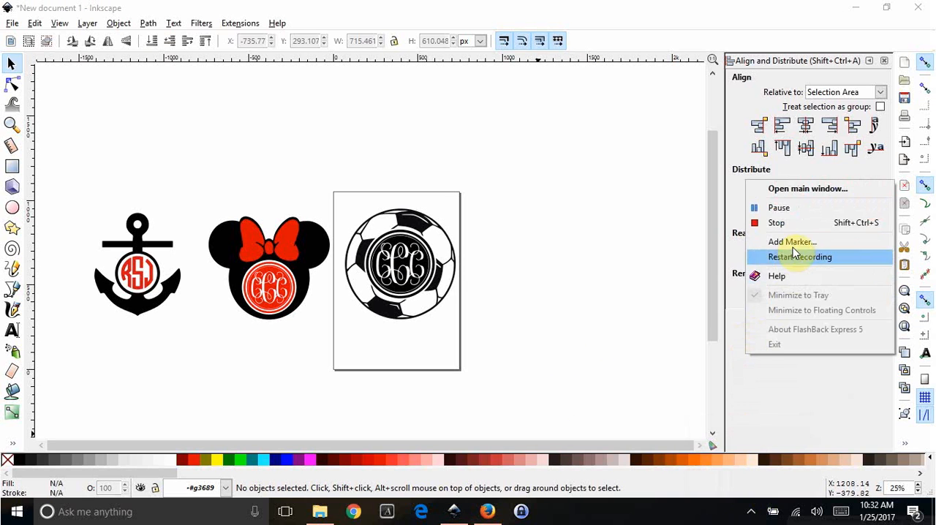